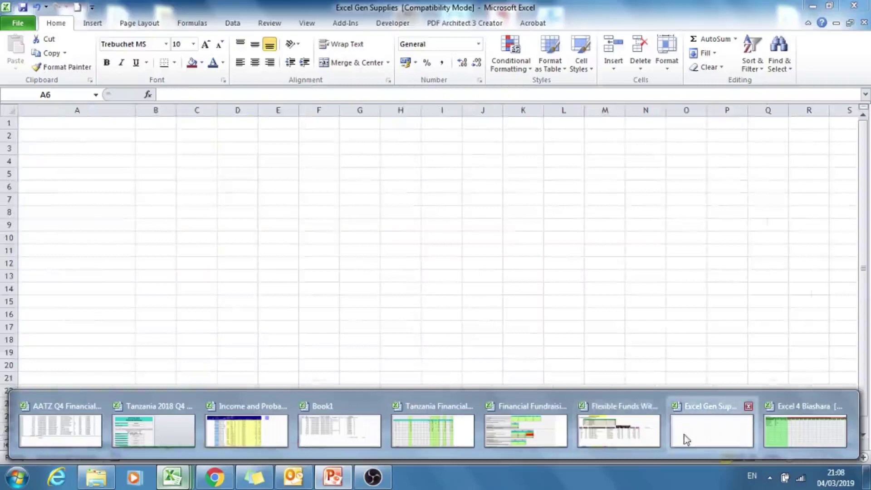
Step: Bring the Excel Gen Supplies workbook forward and select the whole of its blank Sheet1
left_click(684, 436)
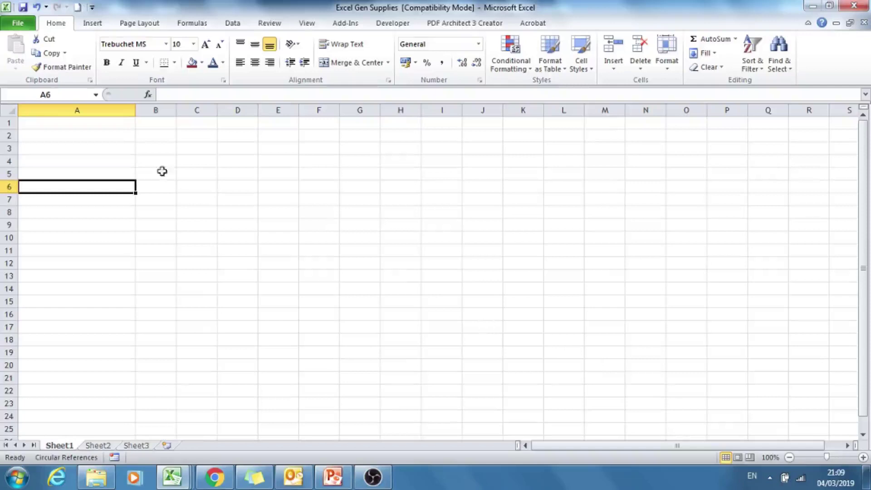
left_click(9, 111)
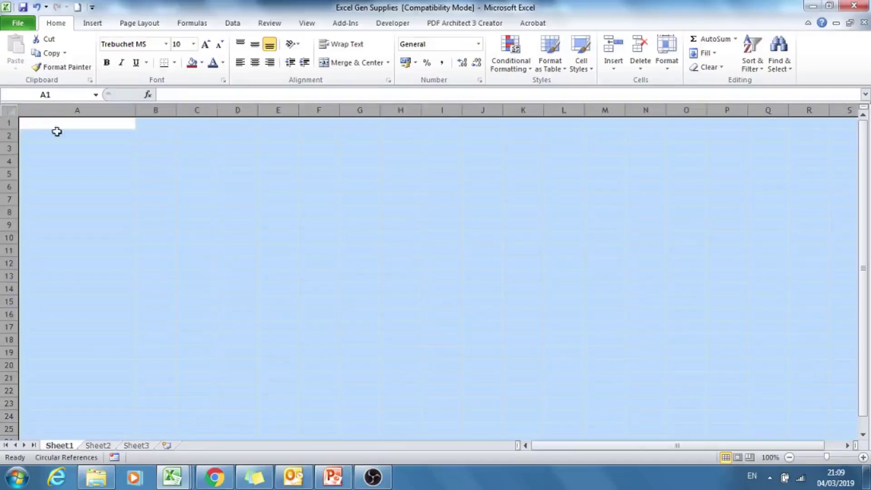
left_click(61, 135)
left_click(9, 111)
Step: Enter the table headings 'Yaliyomo' in A4 and 'link' in B4
left_click(111, 163)
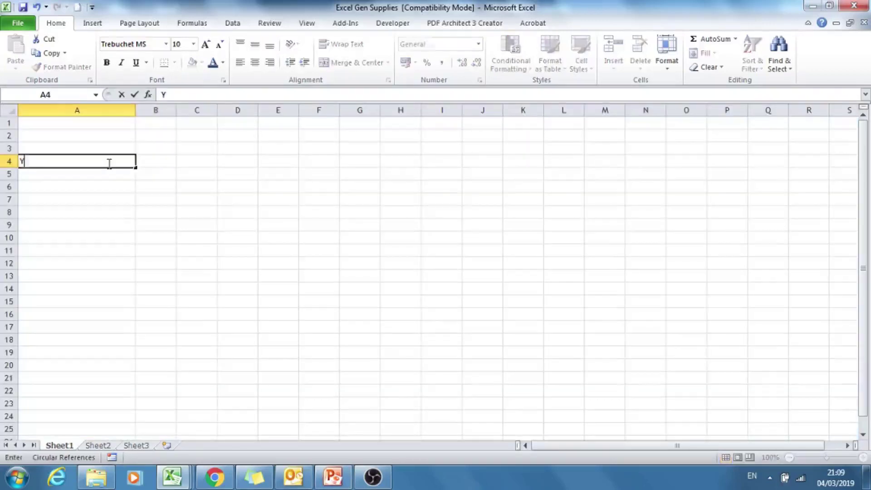
type("Ya")
key("BackSpace")
key("BackSpace")
type("iyomo")
key("Tab")
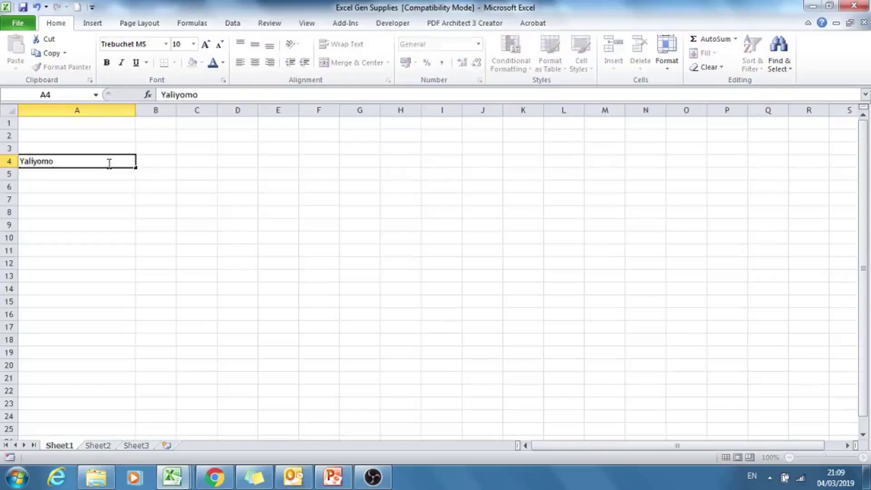
left_click(107, 163)
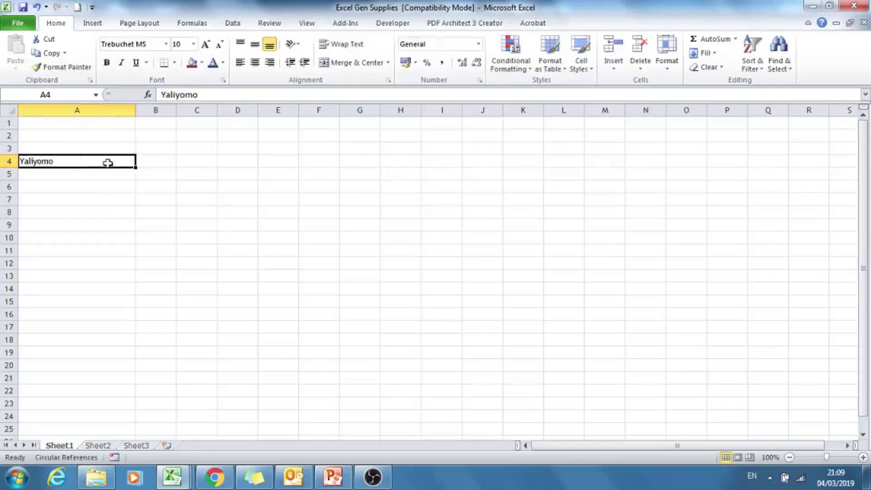
left_click(157, 158)
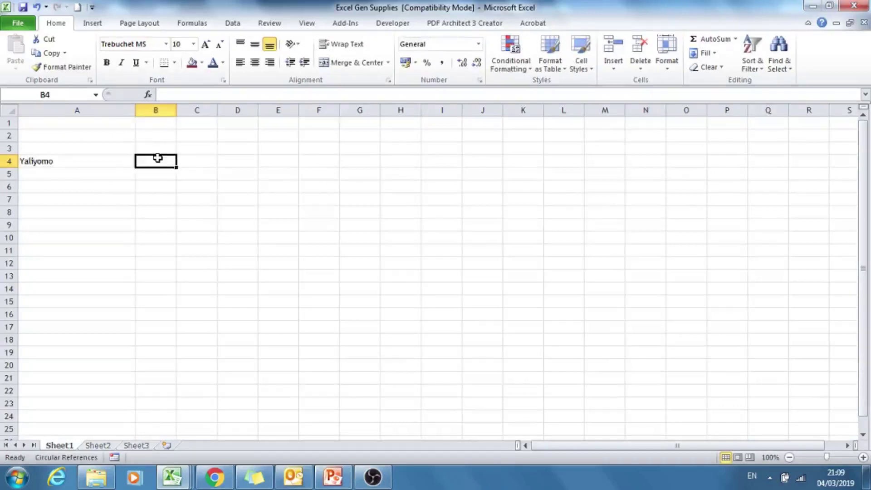
type("link")
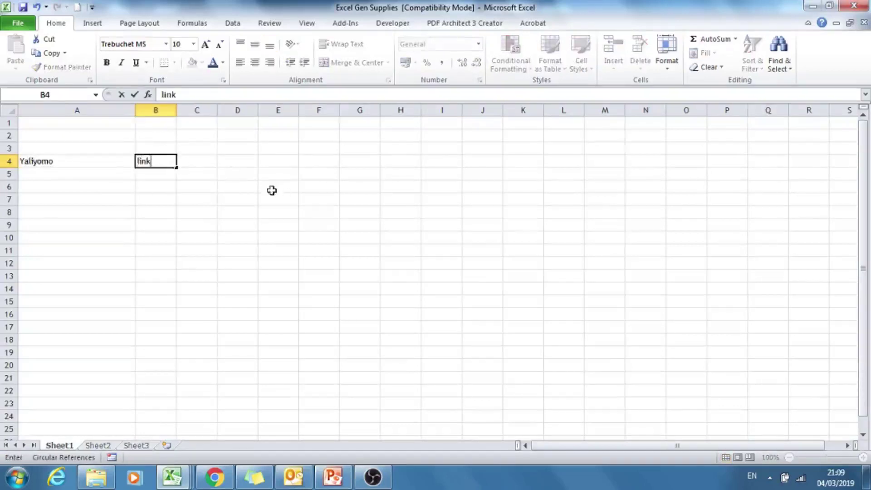
left_click(272, 188)
Step: Widen column B and give the range A4:B15 All Borders
left_click_drag(176, 111, 275, 110)
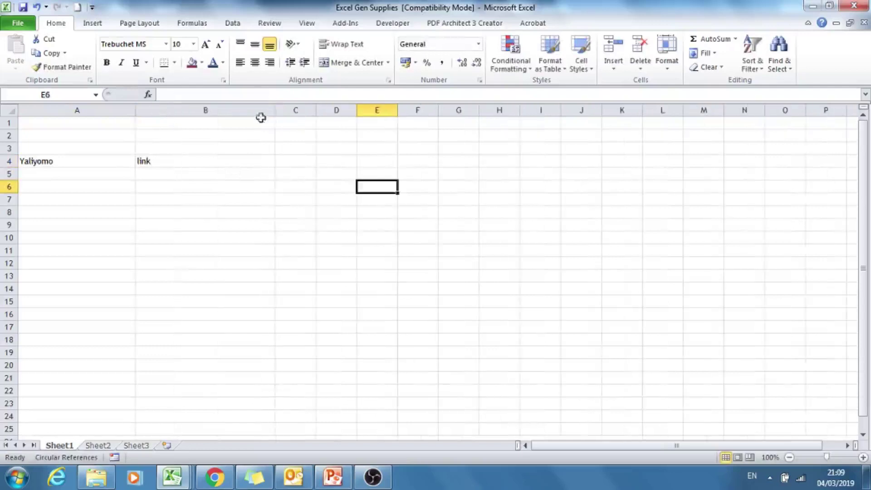
left_click(126, 163)
left_click_drag(126, 163, 190, 297)
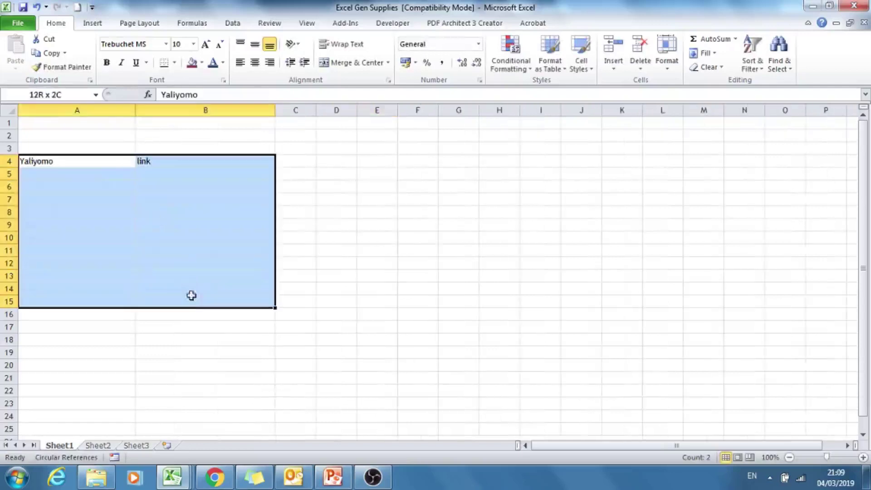
left_click(175, 64)
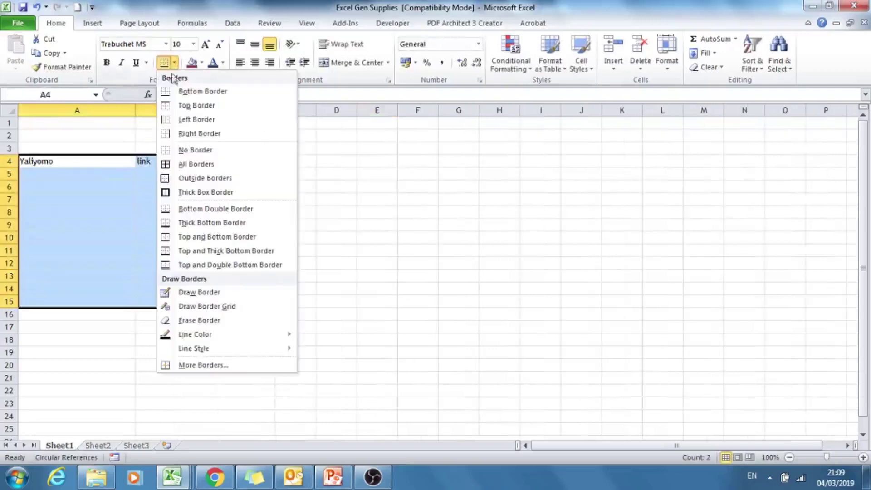
left_click(168, 164)
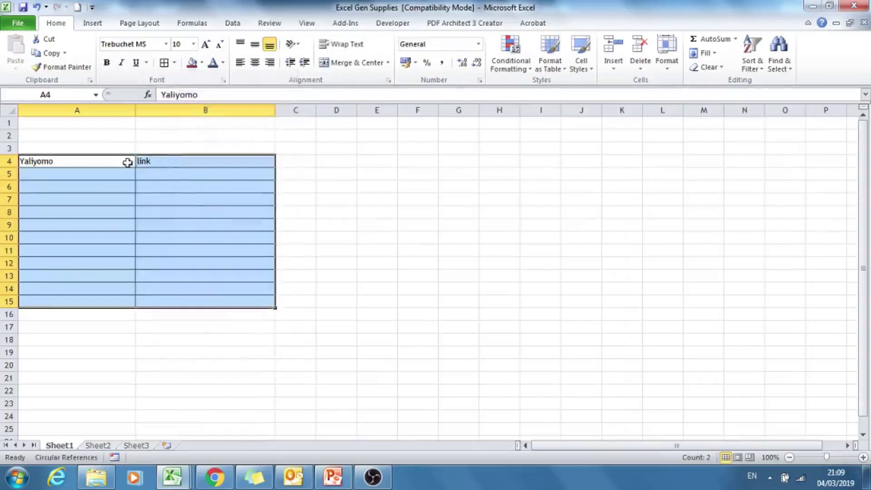
Step: Fill the header row A4:B4 with blue
mouse_move(129, 164)
left_mouse_down()
mouse_move(195, 172)
mouse_move(191, 163)
left_mouse_up()
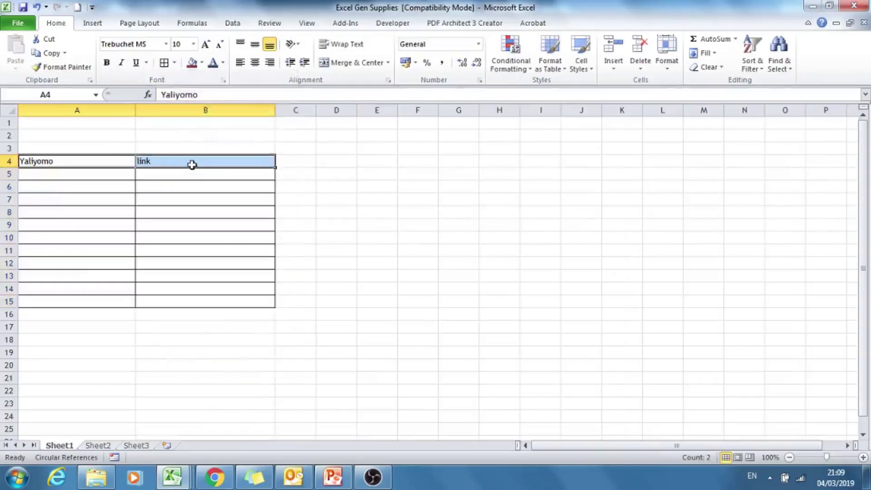
left_click(222, 64)
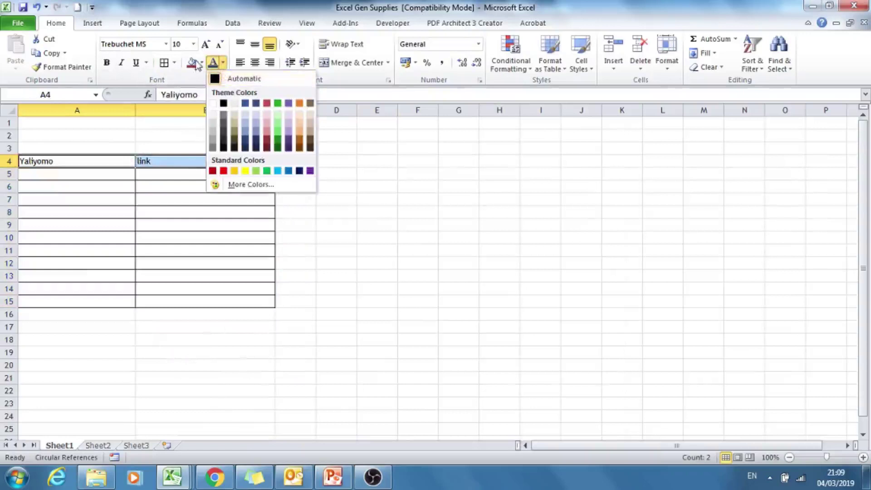
left_click(202, 63)
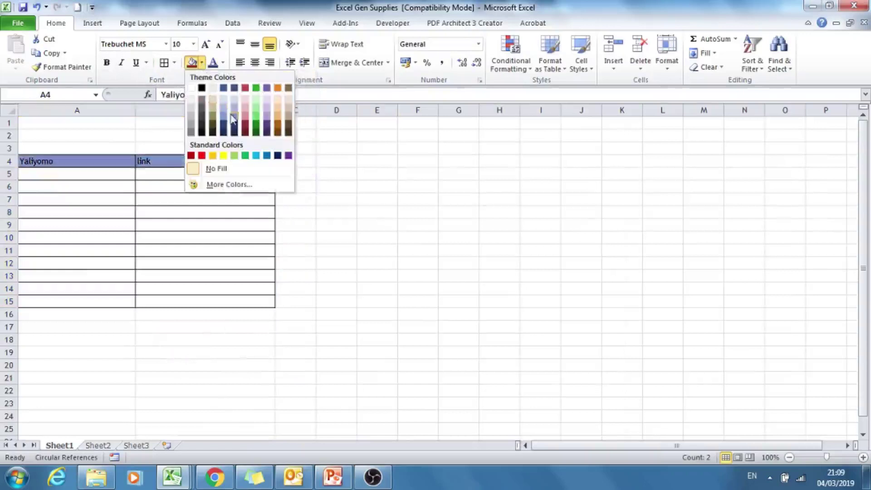
left_click(234, 117)
Step: Widen column A for longer entries and narrow column B
left_click(9, 110)
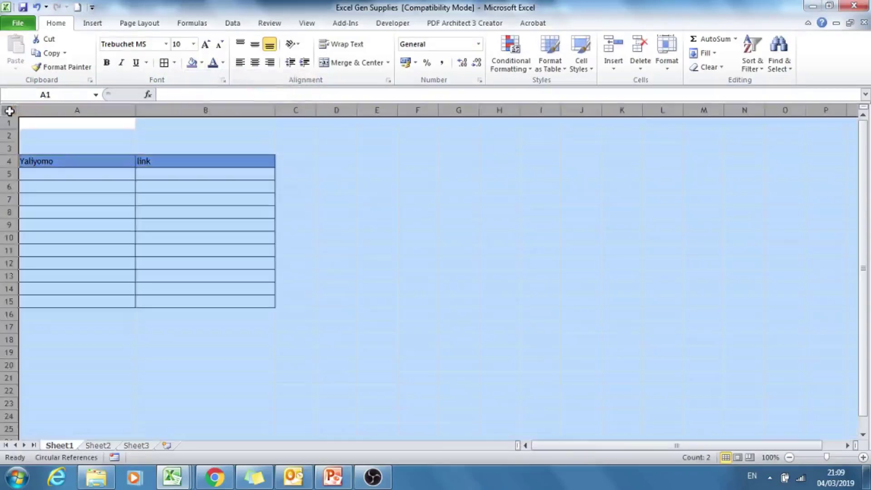
left_click(367, 196)
left_click(89, 173)
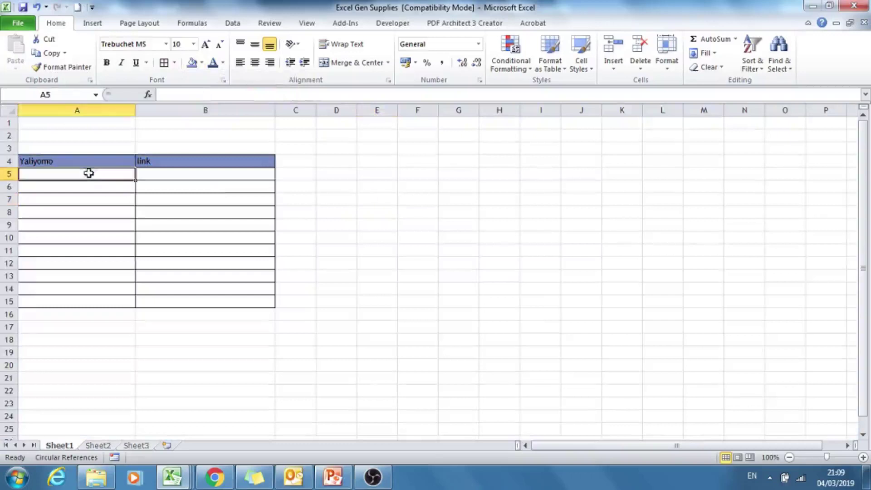
left_click_drag(136, 113, 218, 113)
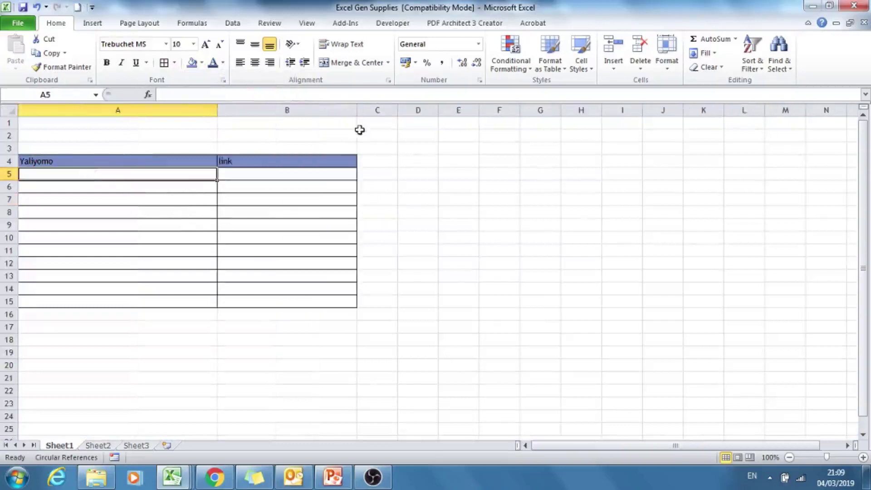
left_click_drag(360, 113, 317, 113)
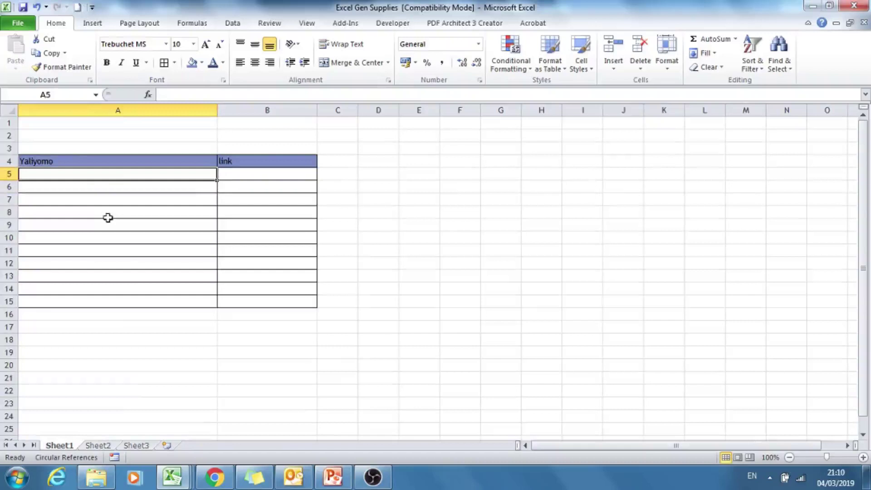
Step: Enter 'Taarifa za wateja' and 'bidhaa' as the first two contents entries
type("Taar")
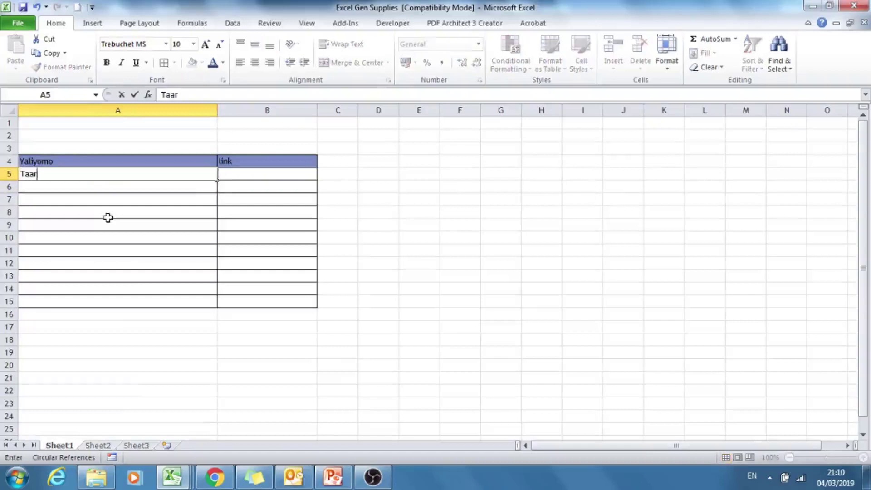
type("ifa")
type("u")
key("BackSpace")
key("BackSpace")
type("za wateja")
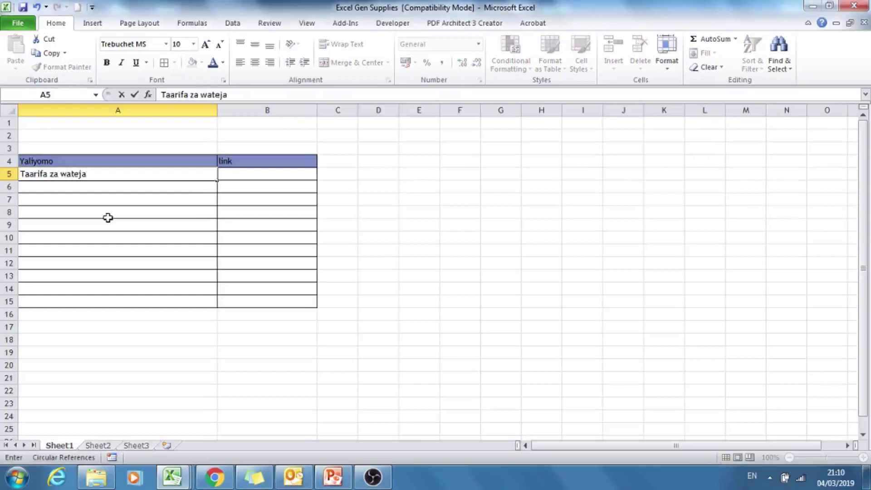
key("Return")
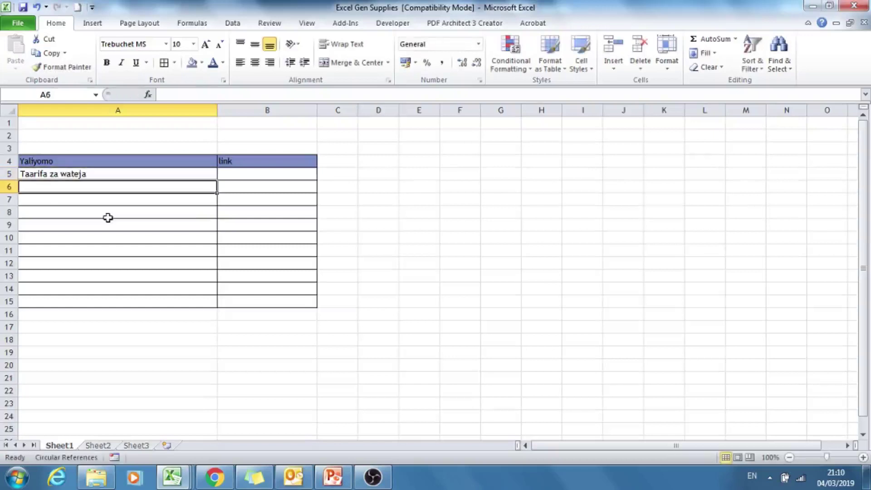
type("d")
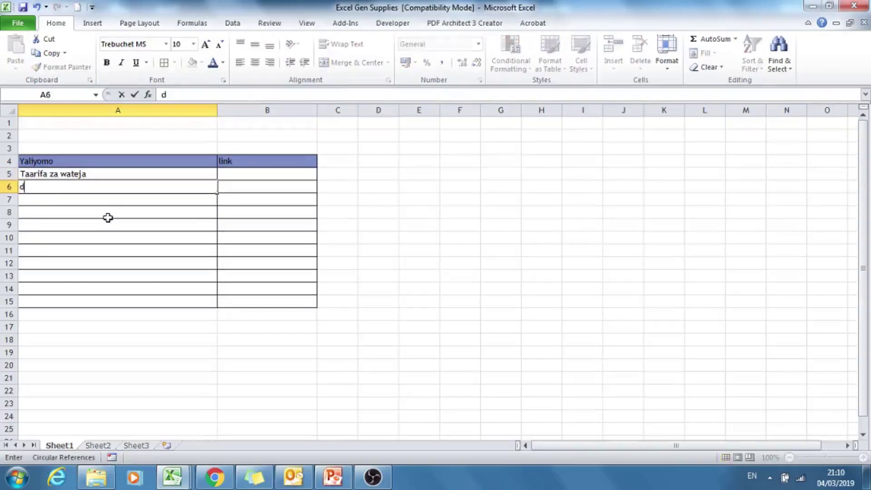
type("bih")
key("BackSpace")
type("dhaa")
key("Return")
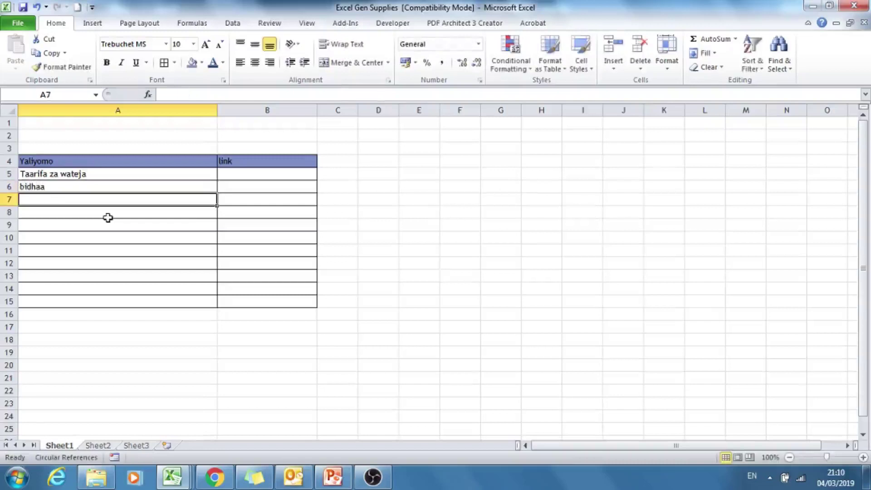
Step: Add the entries mauzo, manunuzi, gharama and 'faida kwa bidhaa' down to A10
type("mauzo")
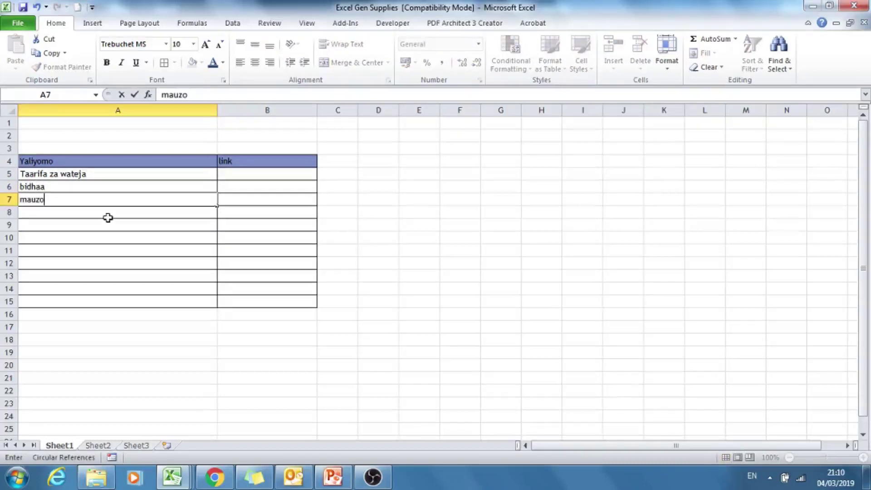
key("Return")
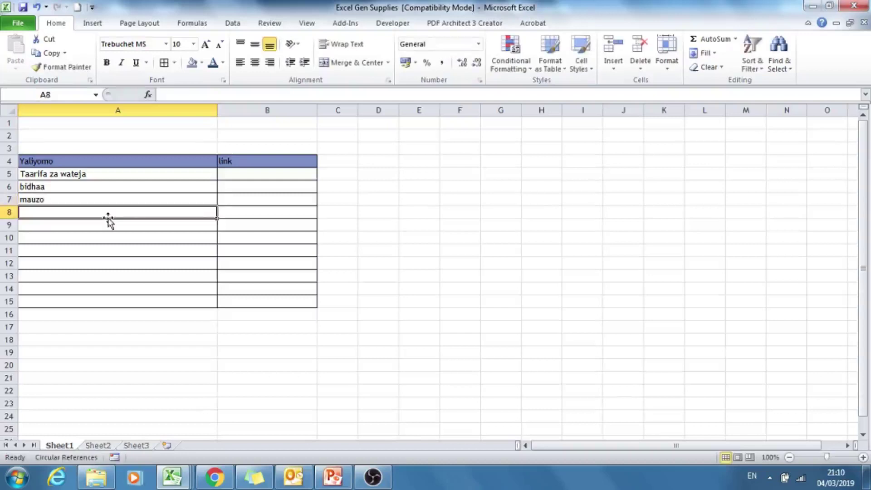
type("manun")
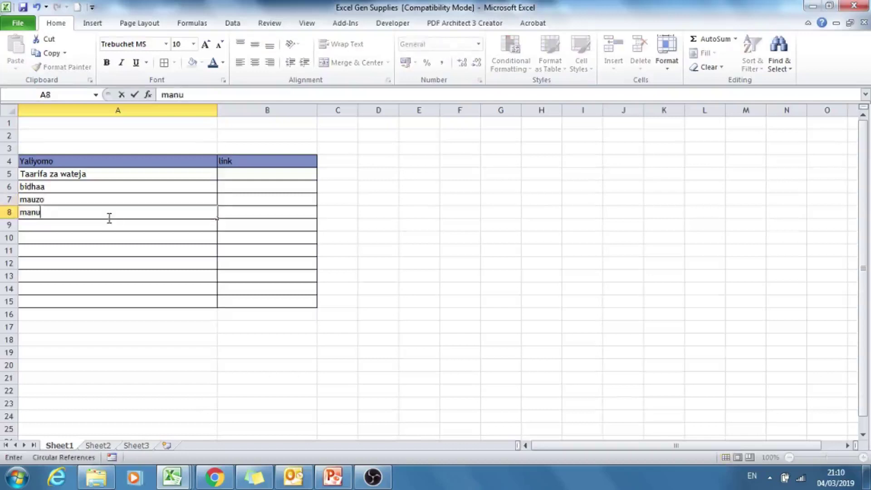
type("uzi")
key("Return")
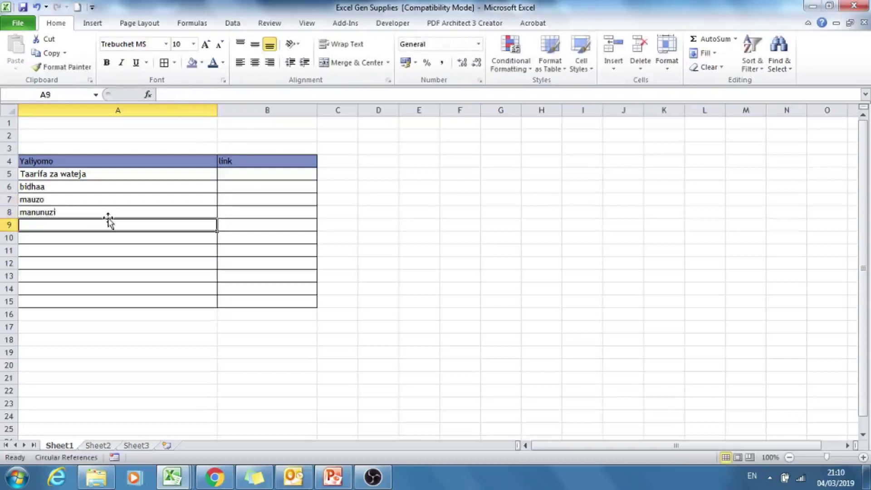
type("gra")
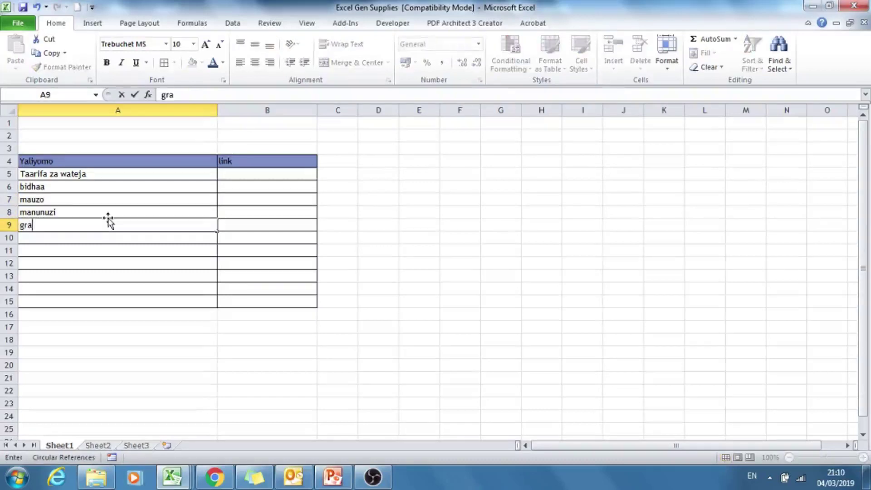
key("BackSpace")
type("hara")
type("ma")
key("Return")
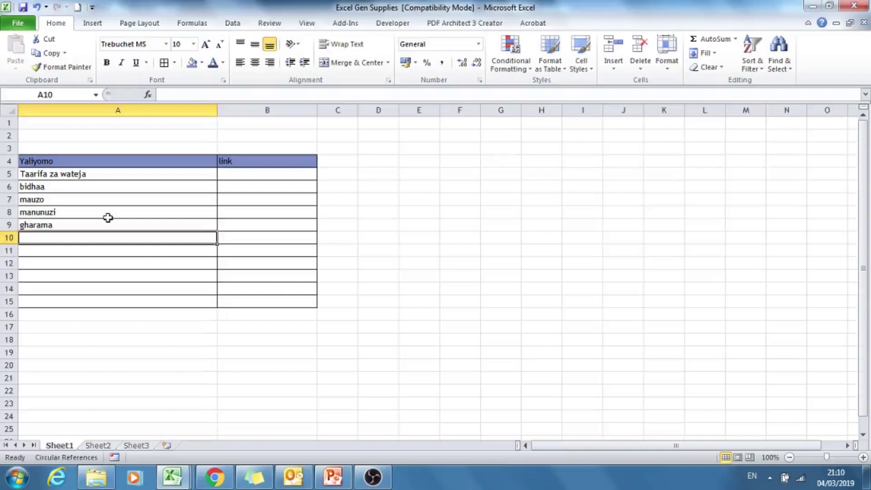
type("faida kw")
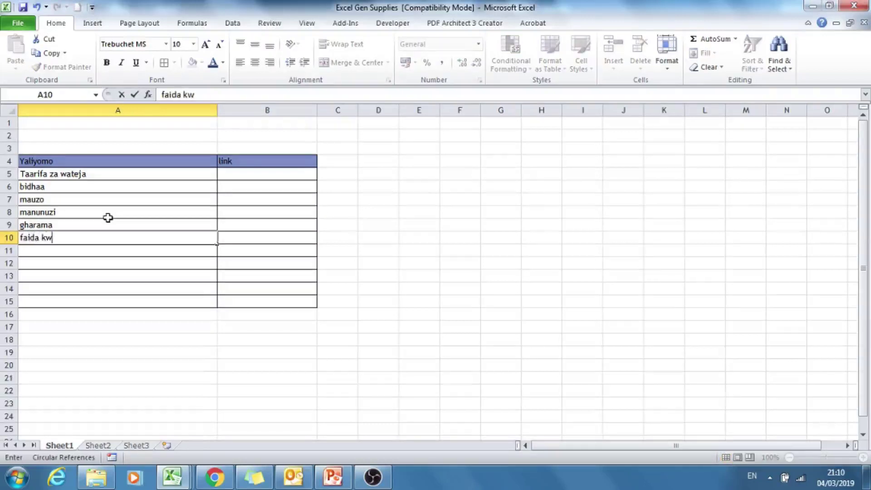
type("a bidhaa")
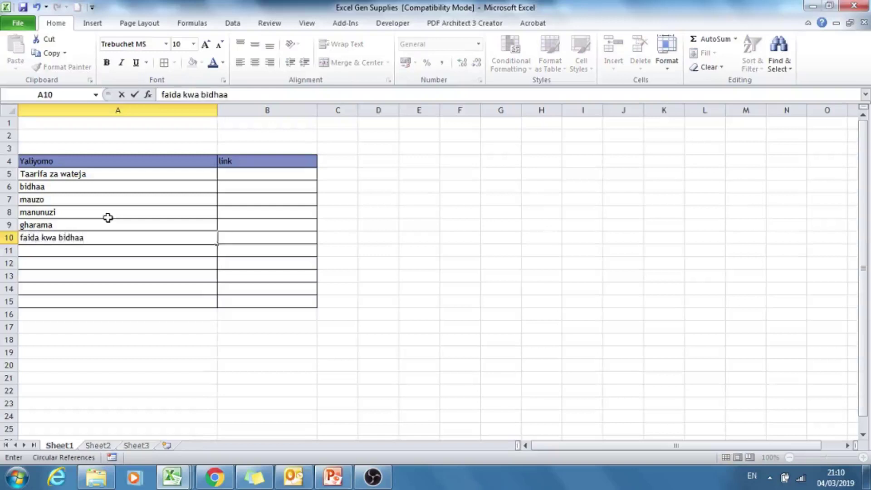
key("Return")
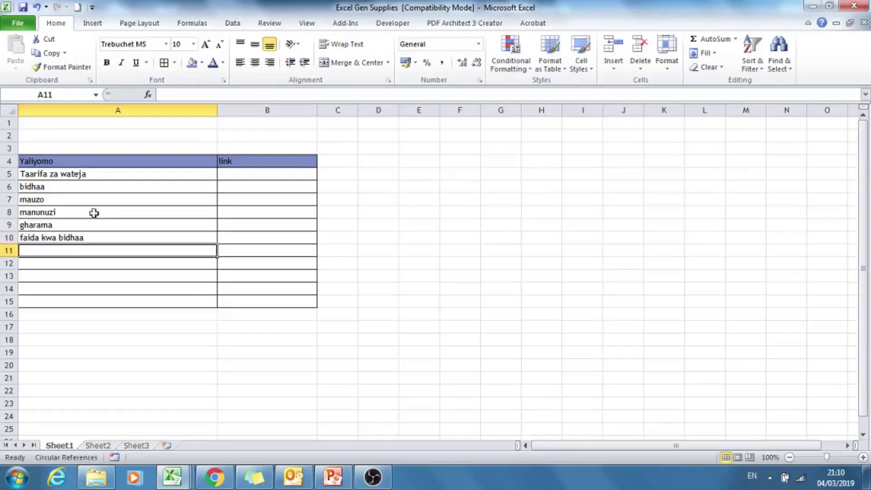
Step: On Sheet2, widen column A and type the title 'TAARIFA ZA WATEJA' into A1
left_click(97, 446)
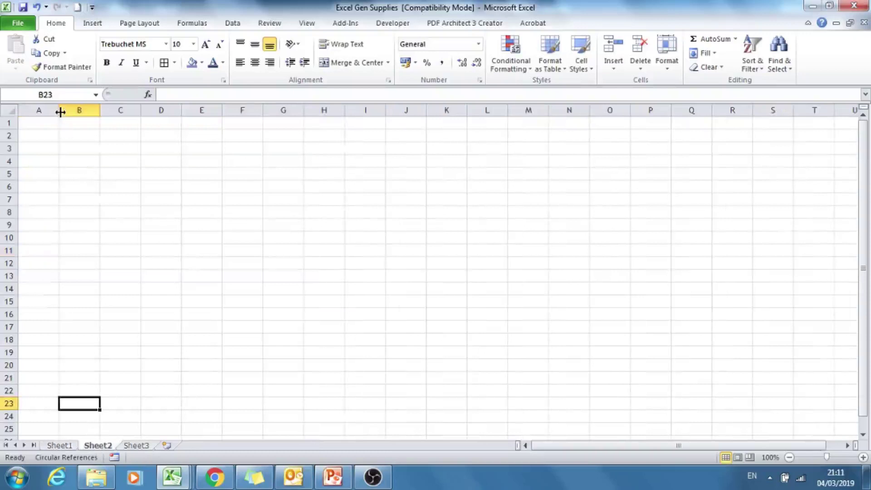
left_click_drag(60, 111, 144, 112)
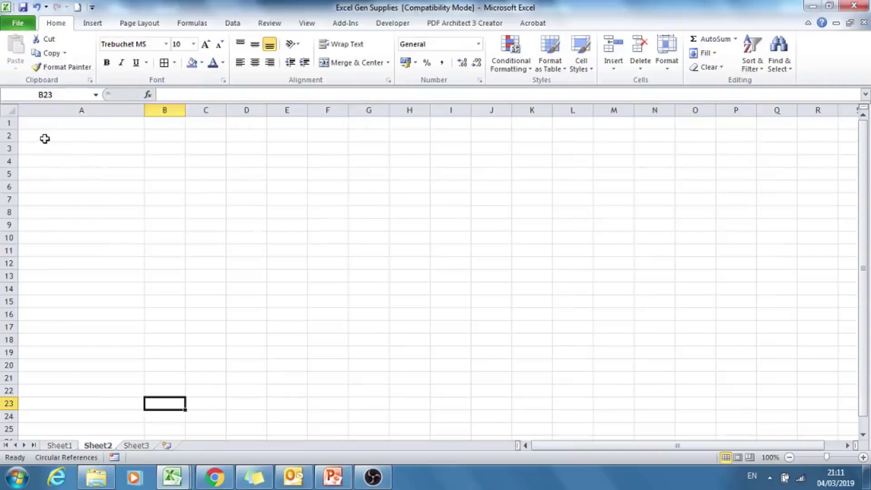
left_click(40, 126)
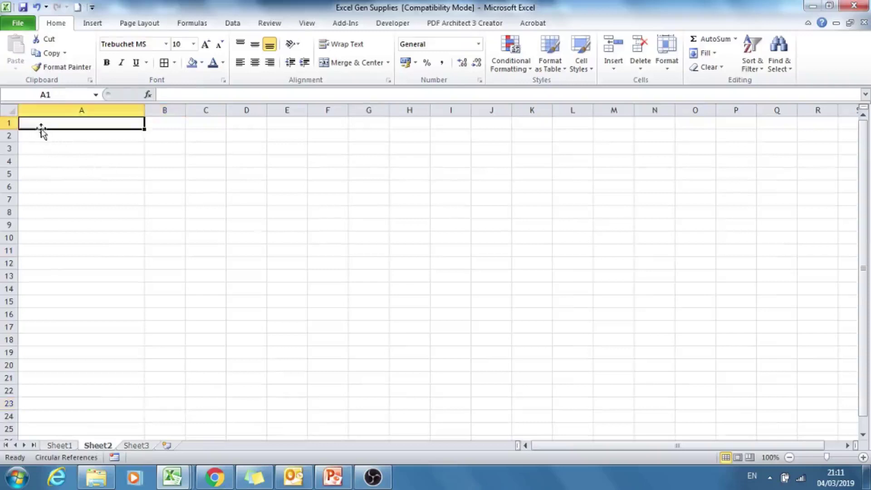
type("WATE")
key("BackSpace")
key("BackSpace")
key("BackSpace")
key("BackSpace")
type("TA")
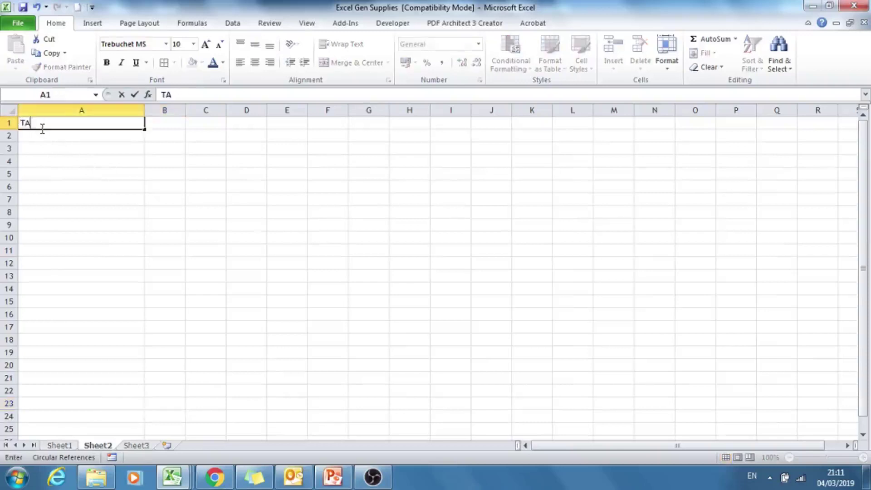
type("ARIFA")
key("BackSpace")
key("BackSpace")
type("FA Z")
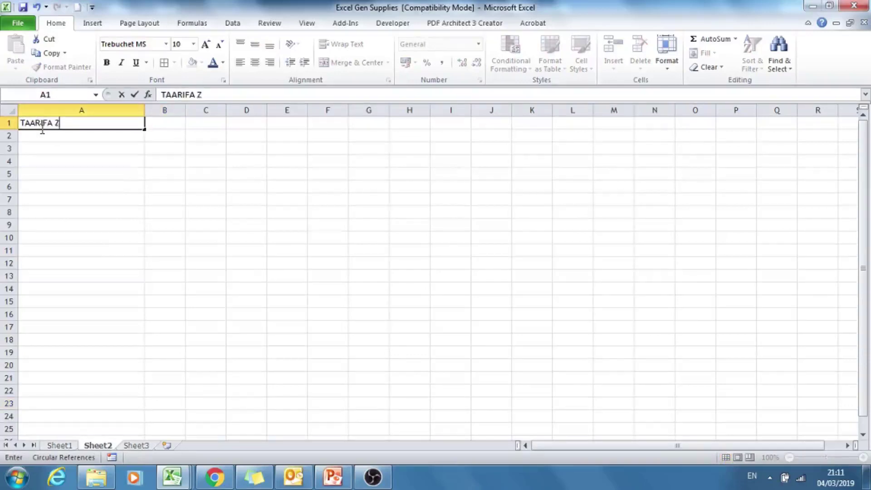
type("A WATEJA")
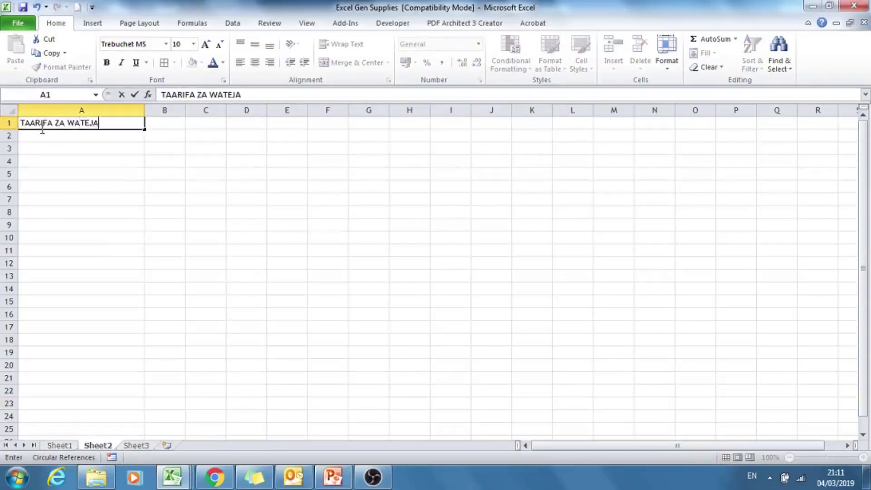
key("Return")
key("Return")
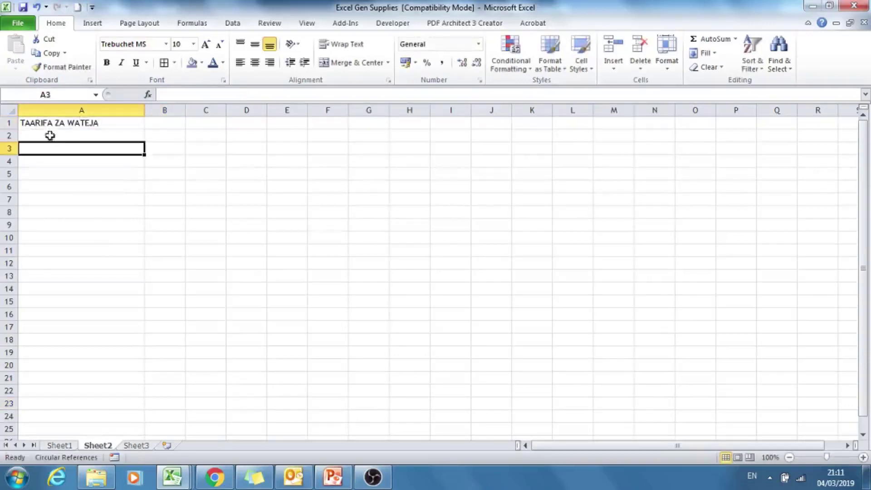
Step: Give A3:L3 All Borders and widen columns B through L, fine-tuning C, F and G
left_click_drag(59, 147, 580, 149)
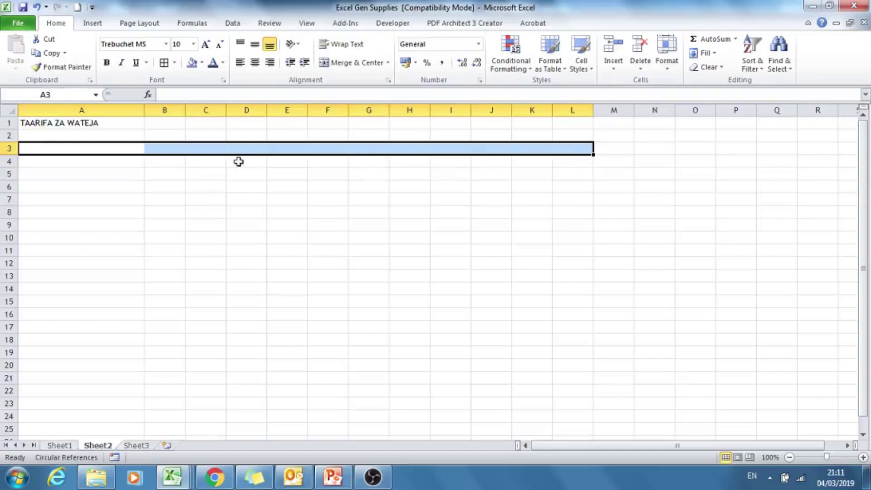
left_click(164, 63)
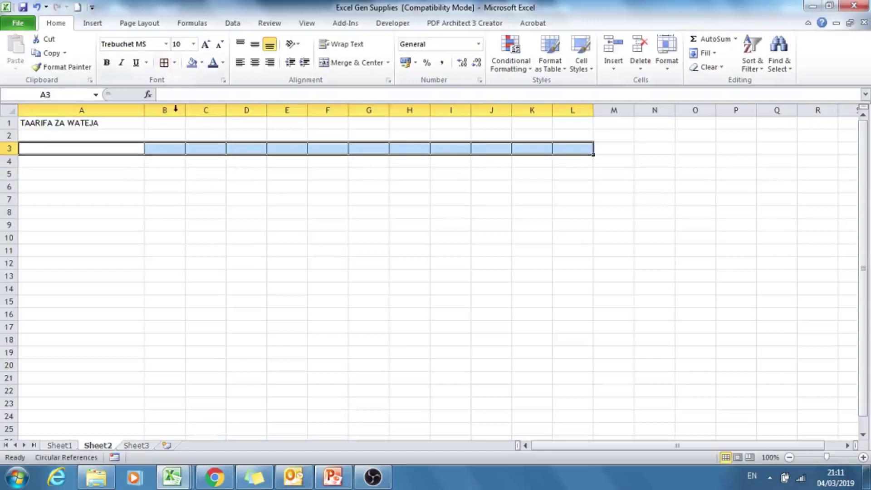
left_click_drag(185, 110, 774, 114)
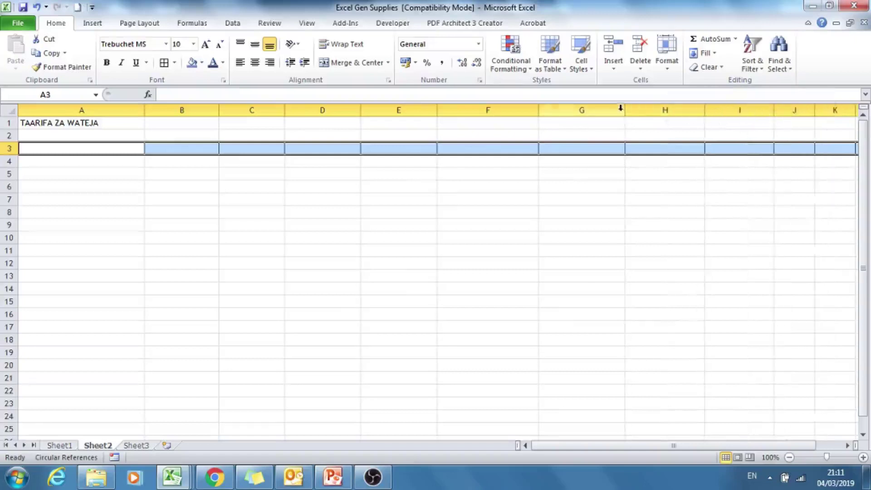
left_click_drag(625, 111, 613, 110)
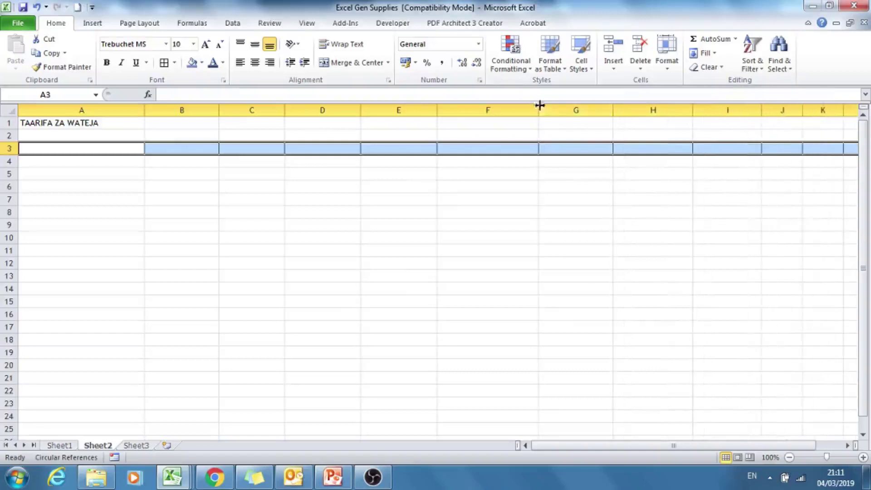
left_click_drag(538, 107, 514, 110)
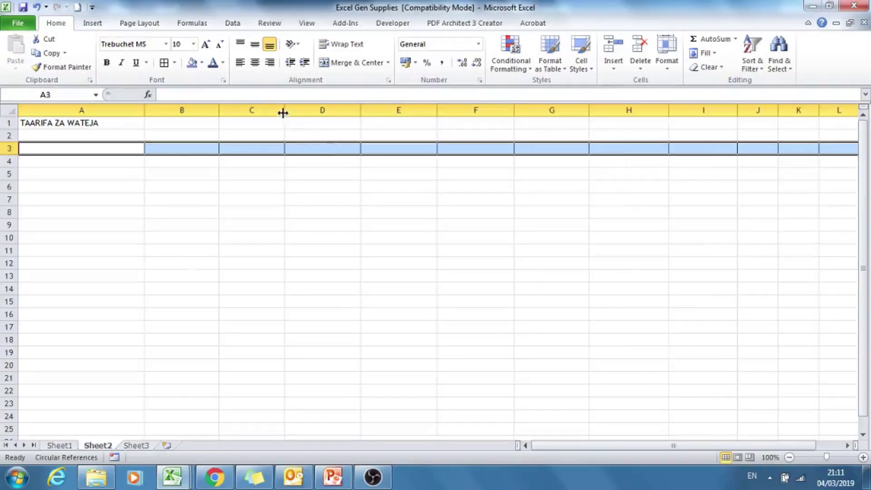
left_click_drag(283, 112, 295, 112)
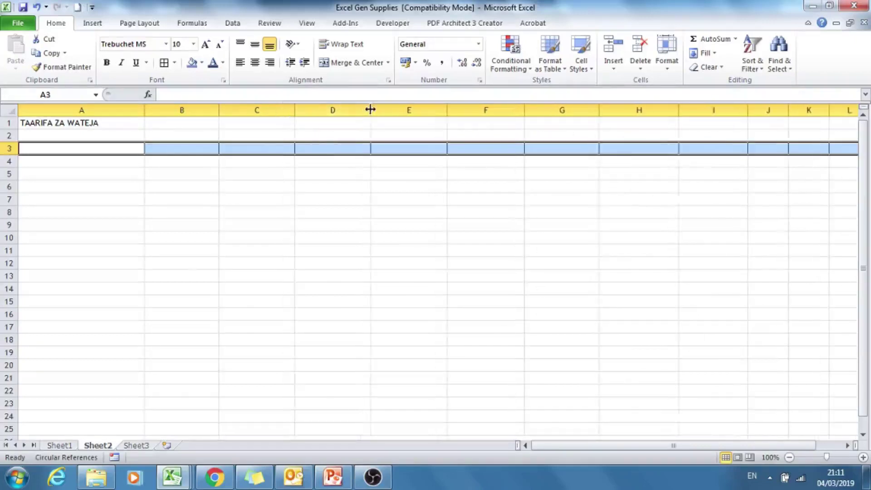
left_click_drag(369, 110, 368, 110)
Step: Check the bordered A3:L3 row by moving through its cells, then deselect it
left_click(157, 207)
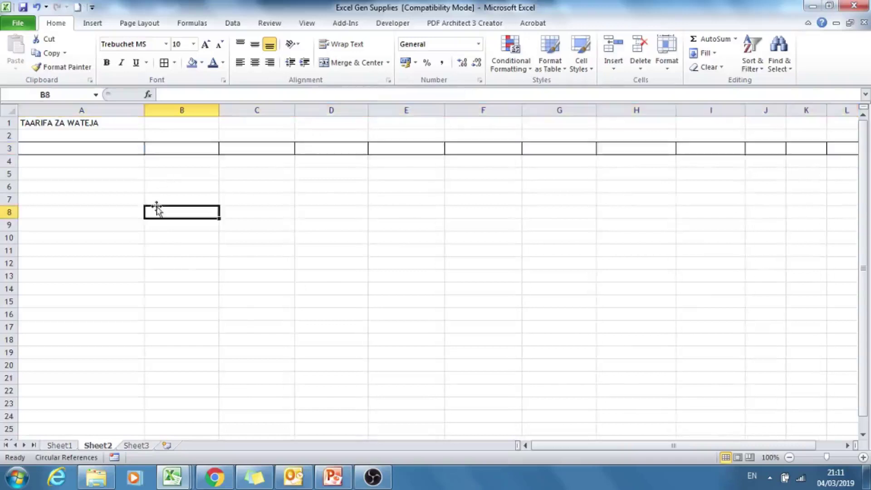
left_click(100, 149)
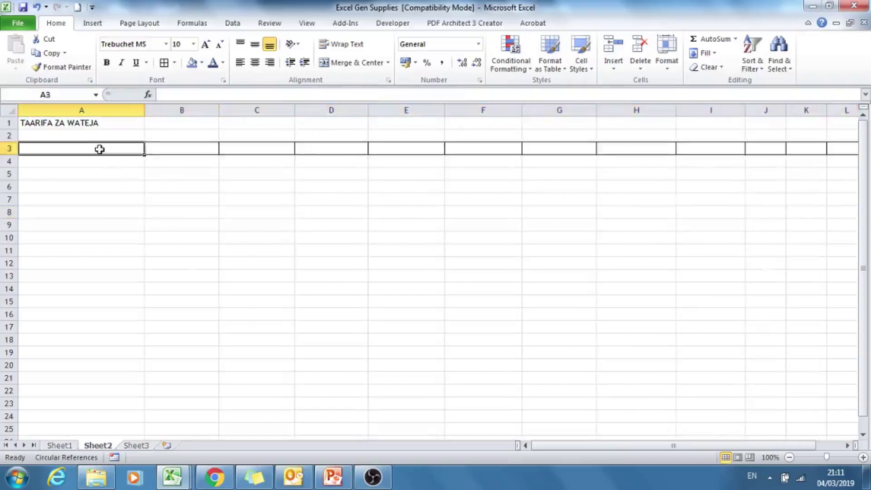
key("Tab")
left_click(99, 148)
key("shift+Right")
key("shift+Right")
key("shift+Right")
key("shift+Right")
key("shift+Right")
key("shift+Right")
key("shift+Right")
key("shift+Right")
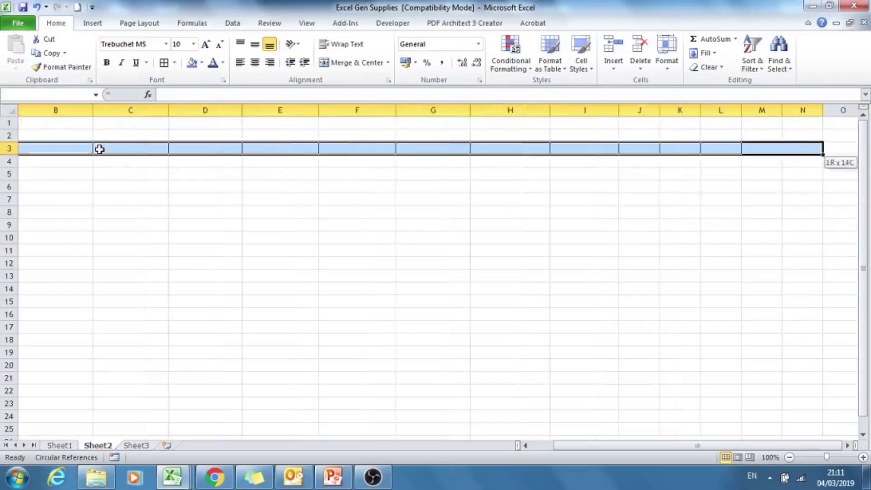
key("shift+Left")
key("shift+Left")
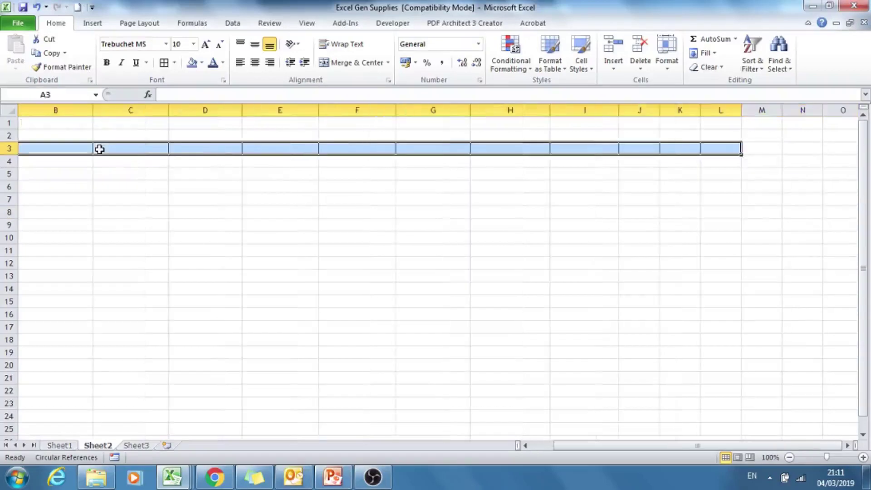
left_click(207, 207)
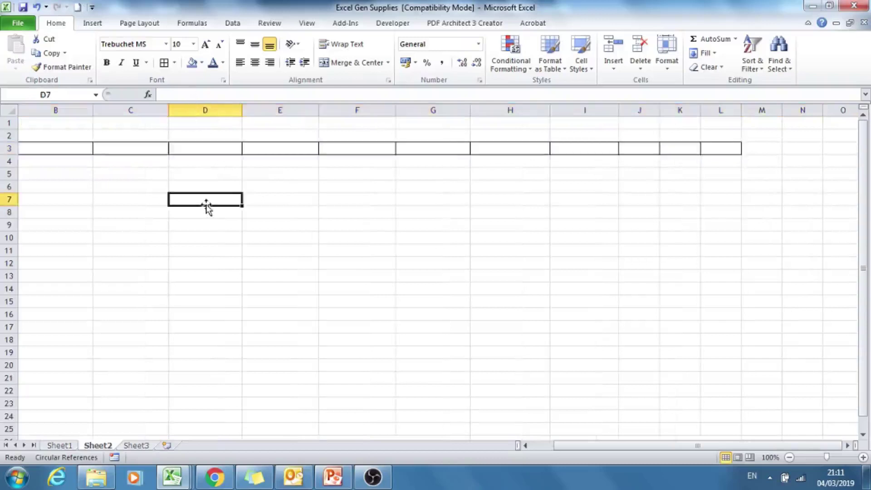
key("Left")
key("Left")
key("Left")
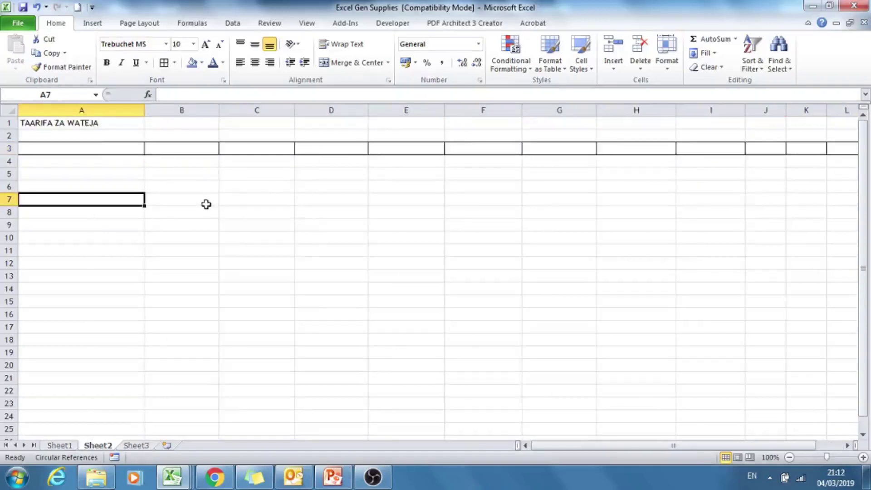
Step: Fill the entire Sheet2 white to hide the gridlines
left_click(9, 112)
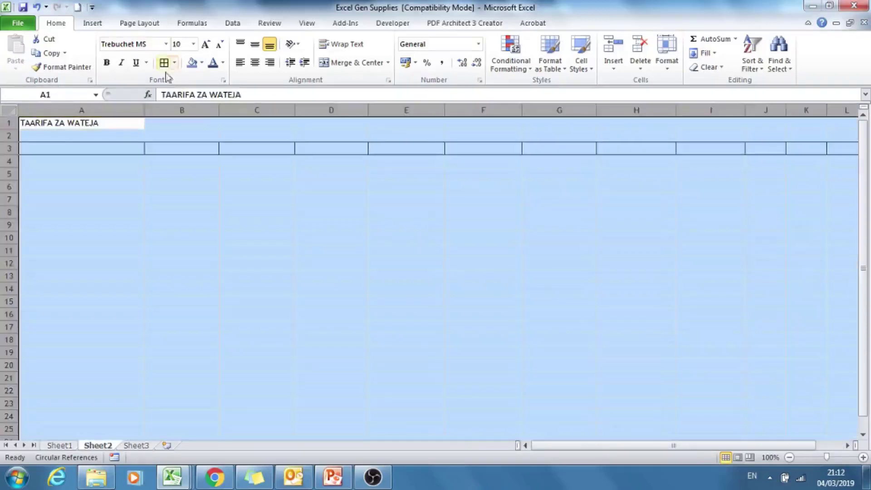
left_click(202, 63)
left_click(191, 87)
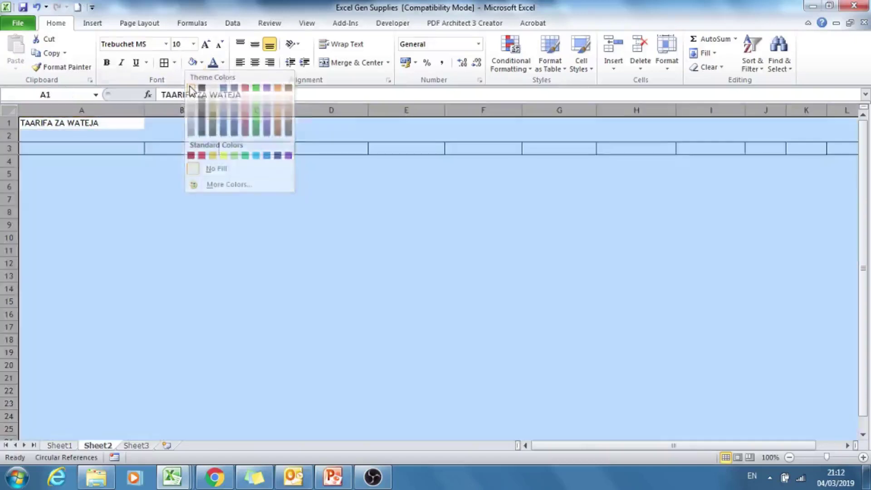
left_click(162, 199)
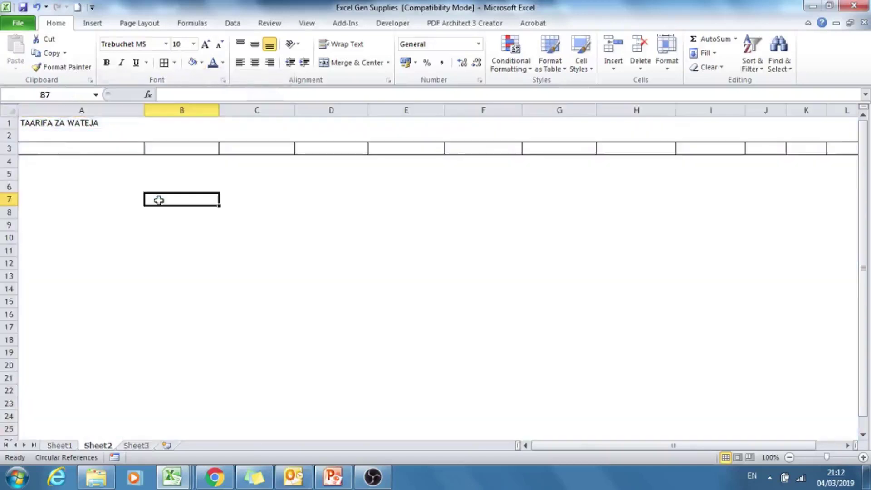
left_click(10, 110)
left_click(202, 63)
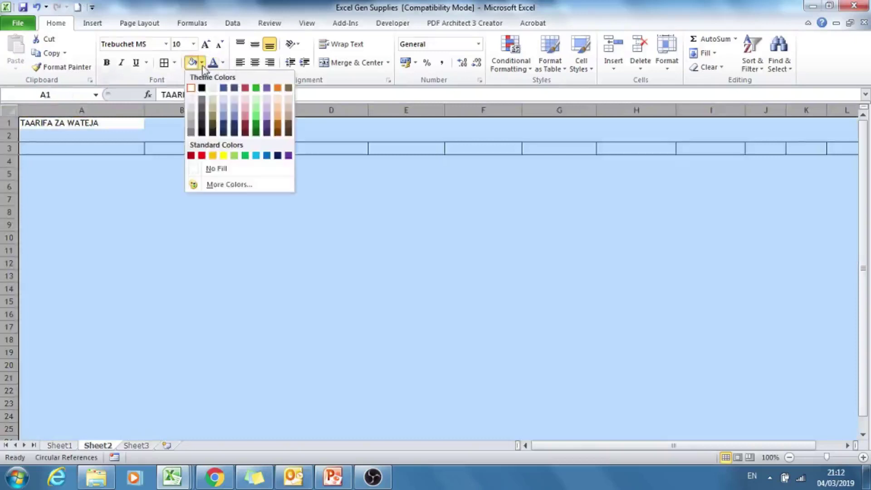
left_click(191, 88)
left_click(154, 172)
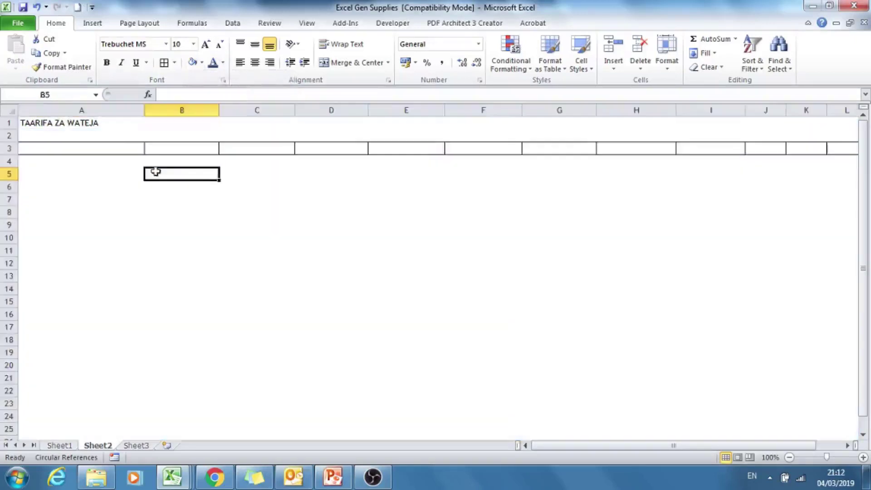
Step: Fill the header band A3:L3 green
left_click_drag(120, 146, 860, 143)
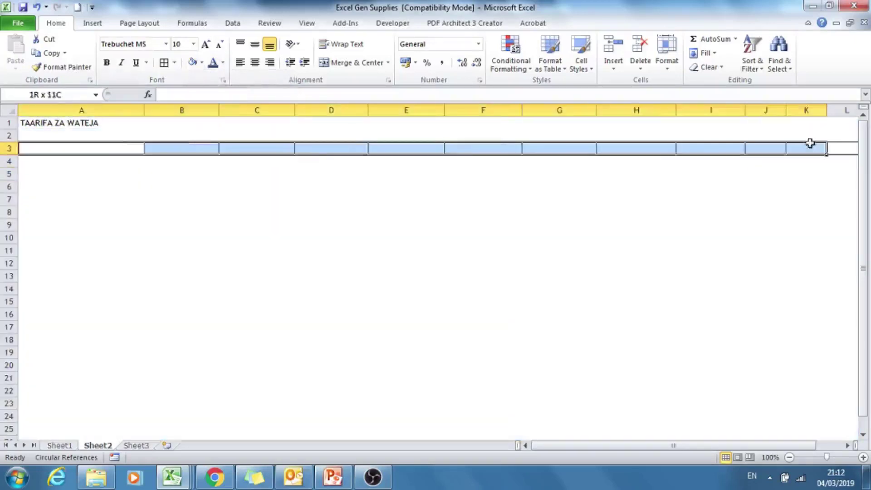
left_click_drag(860, 143, 741, 154)
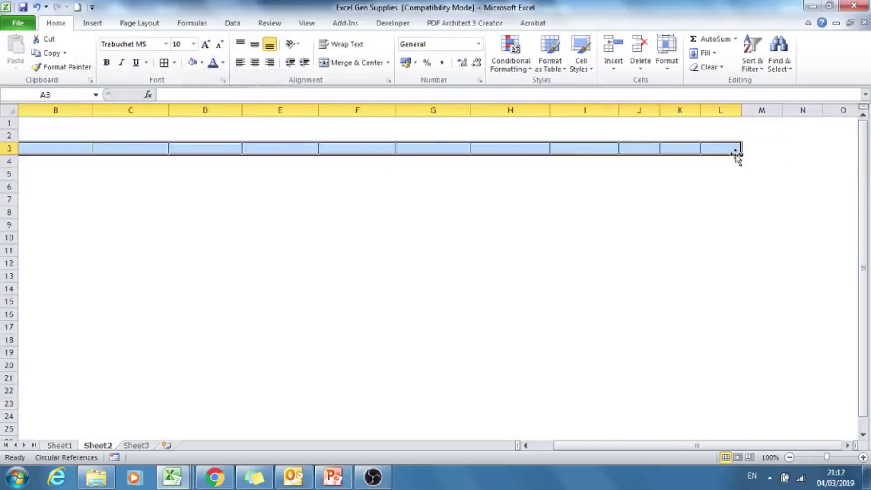
left_click(175, 64)
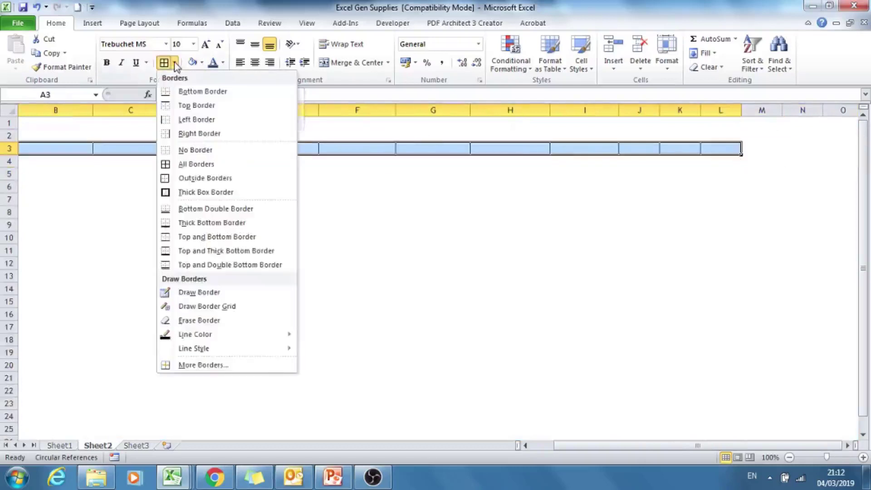
left_click(202, 63)
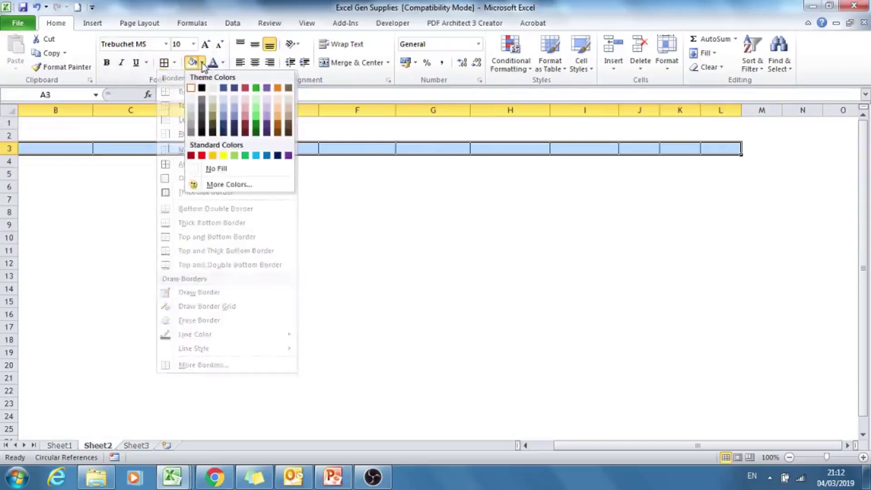
left_click(256, 124)
left_click(297, 238)
key("Left")
key("Left")
key("Left")
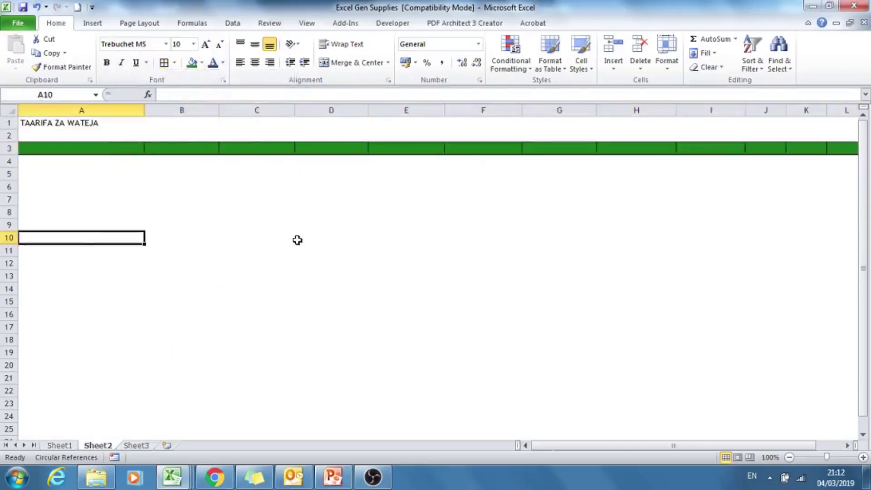
key("Up")
key("Up")
key("Up")
key("Up")
key("Up")
key("Up")
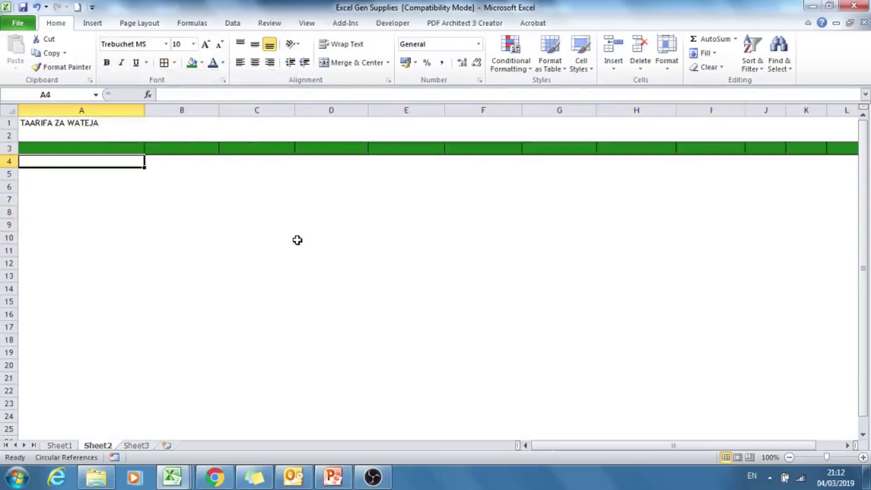
Step: Apply All Borders to the grid A4:L20 below the green header
key("shift+Right")
key("shift+Right")
key("shift+Right")
key("shift+Right")
key("shift+Right")
key("shift+Right")
key("shift+Right")
key("shift+Right")
key("shift+Right")
key("shift+Right")
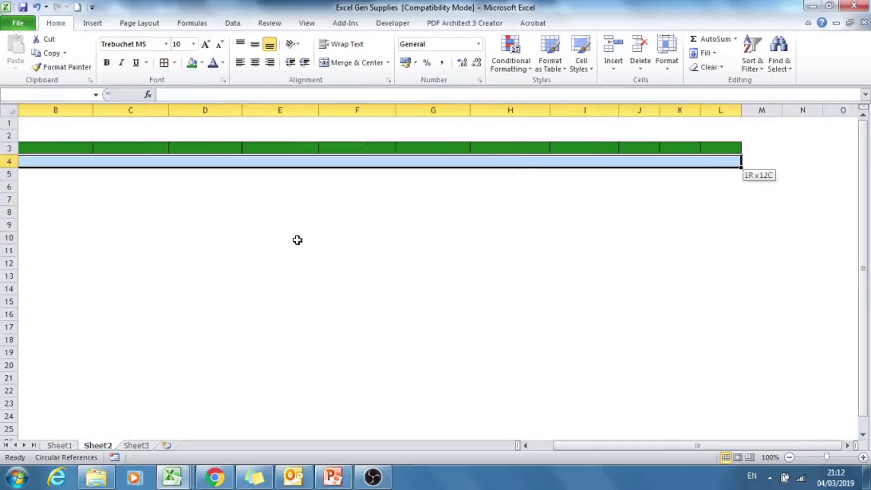
key("shift+Down")
key("shift+Down")
key("shift+Down")
key("shift+Down")
key("shift+Down")
key("shift+Down")
key("shift+Down")
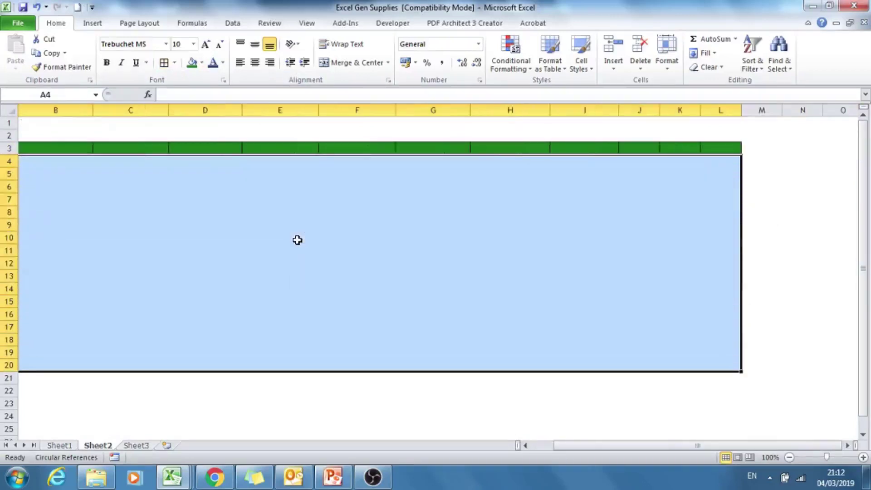
left_click(164, 63)
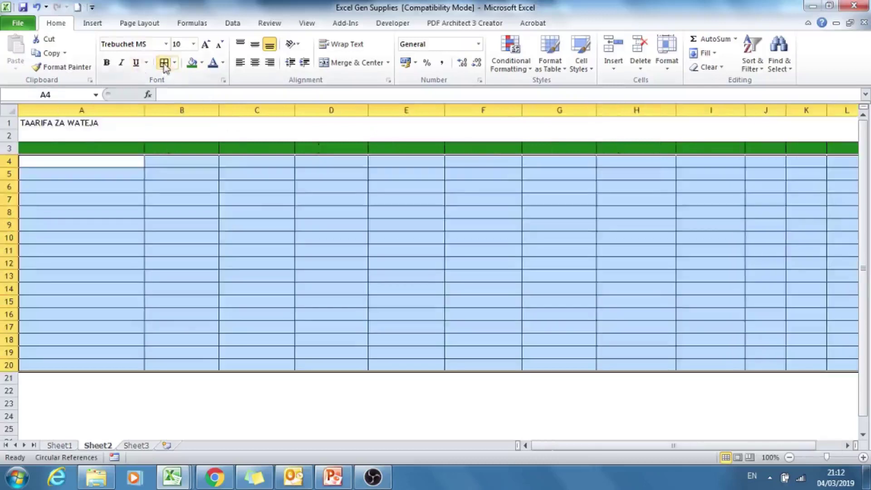
left_click(313, 286)
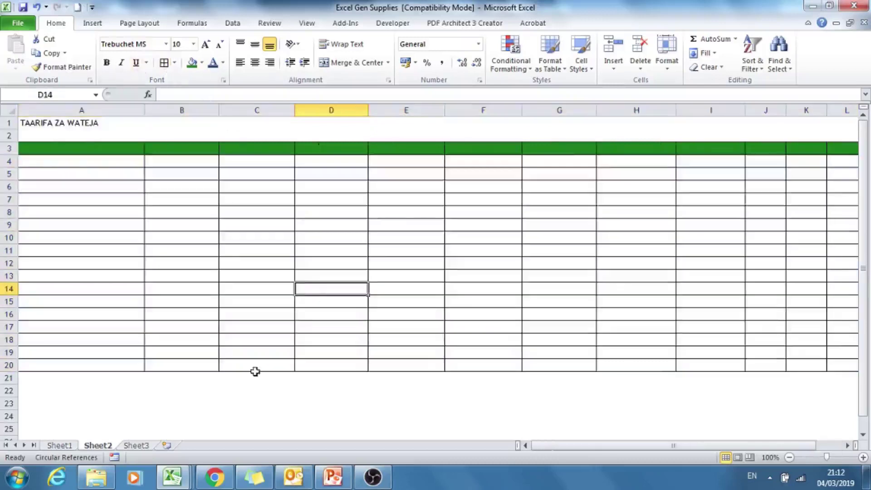
Step: Insert six blank rows at rows 13–18 of the bordered table
left_click_drag(8, 276, 8, 339)
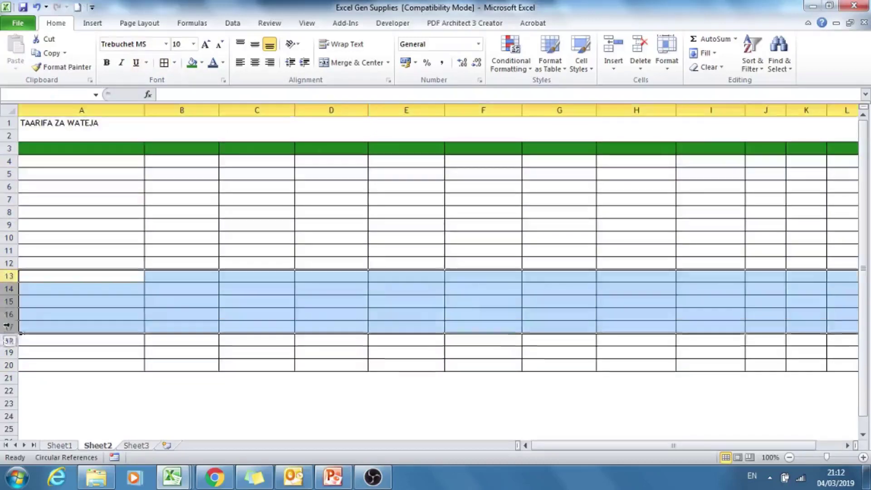
right_click(8, 340)
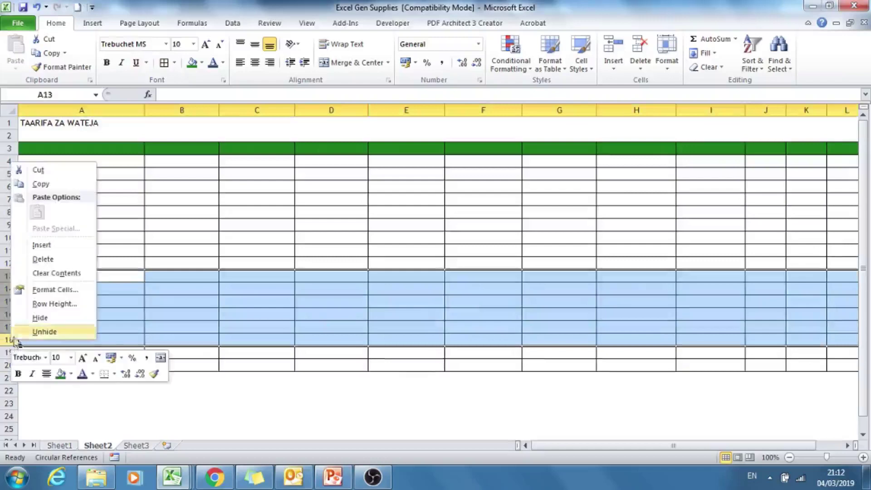
left_click(54, 246)
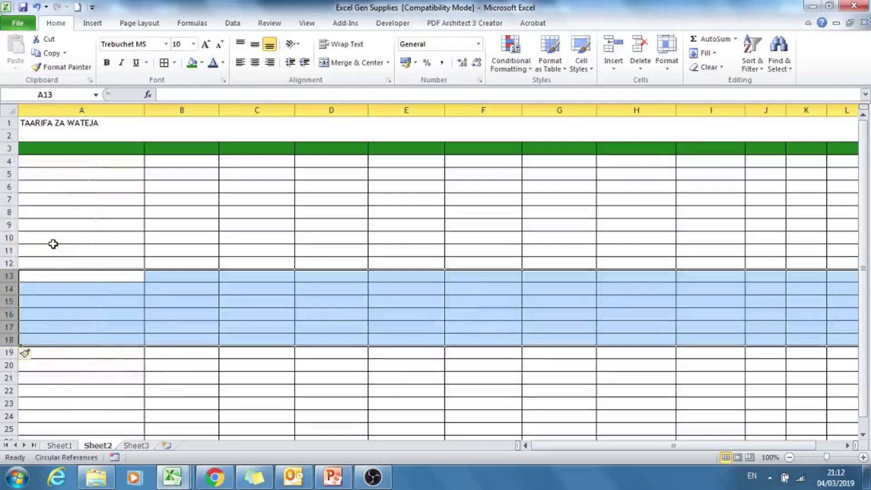
left_click(96, 312)
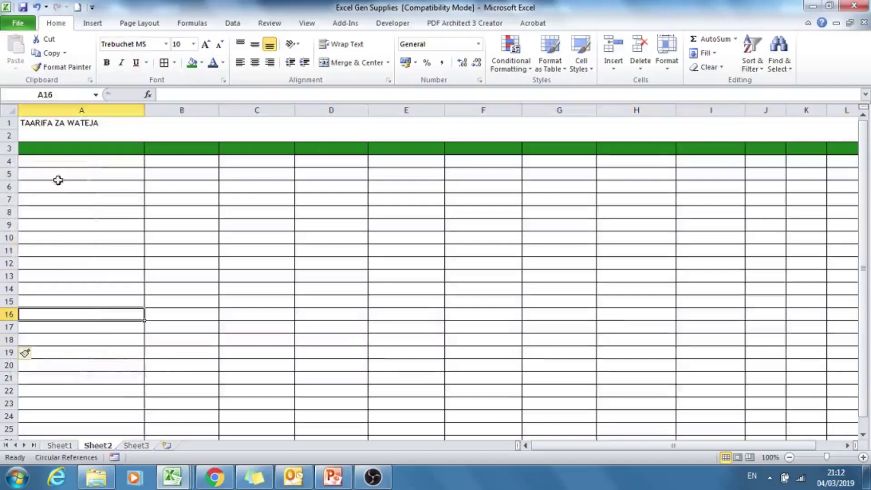
Step: Review the header cells in row 3 and the A1 title, leaving A3 empty
left_click(46, 144)
key("Right")
key("Right")
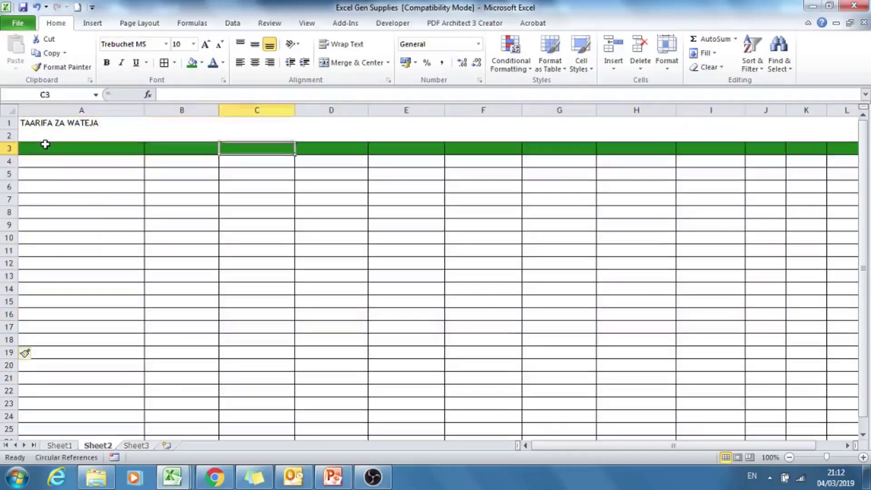
key("Right")
key("Right")
key("Left")
key("Left")
key("Left")
key("Left")
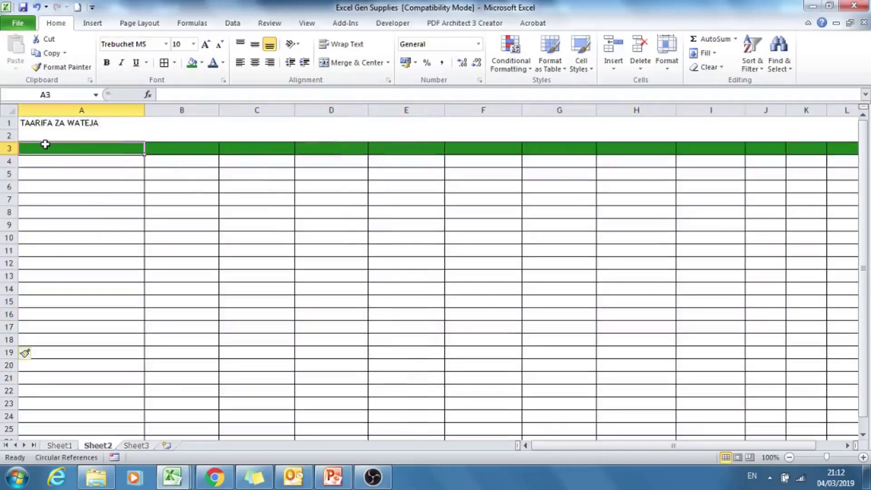
left_click(31, 123)
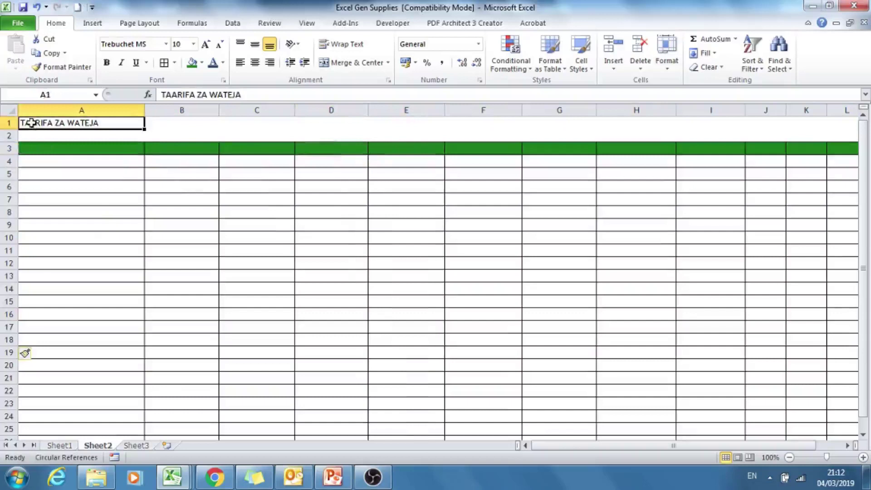
left_click(43, 146)
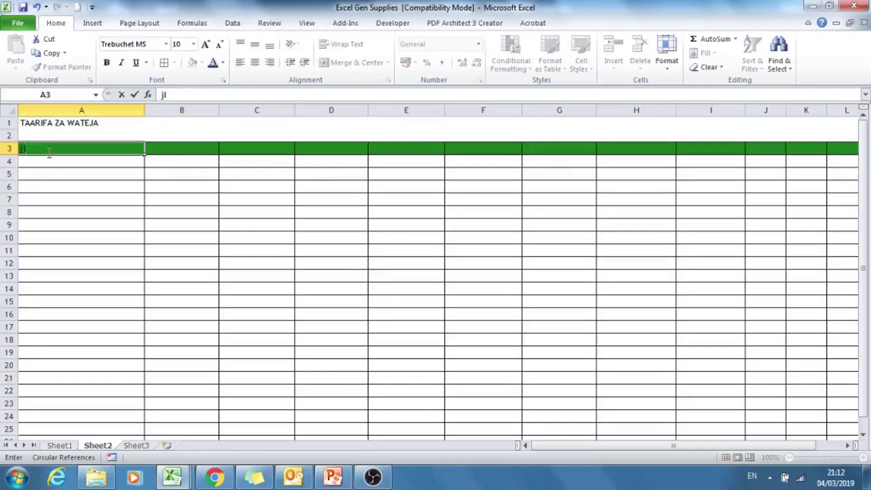
left_click(49, 202)
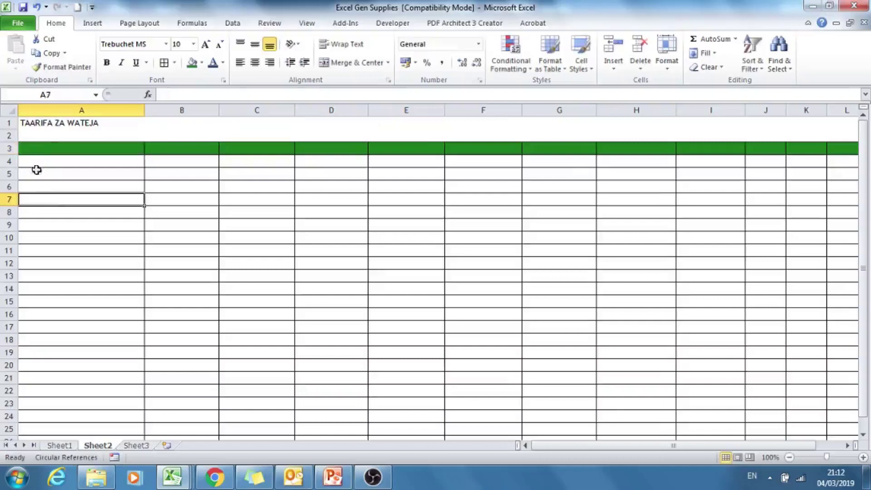
Step: Set the font colour of header cells A3:H3 to White
mouse_move(22, 148)
left_mouse_down()
mouse_move(467, 156)
mouse_move(836, 148)
left_mouse_up()
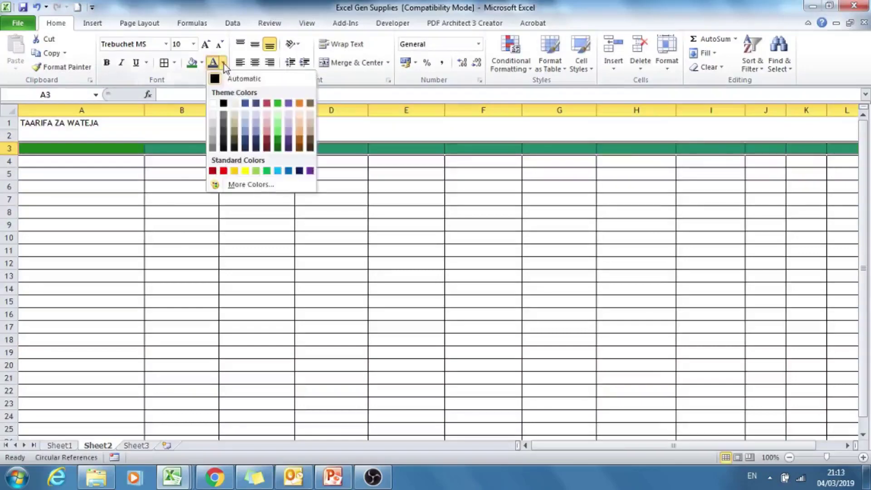
left_click(223, 64)
left_click(213, 103)
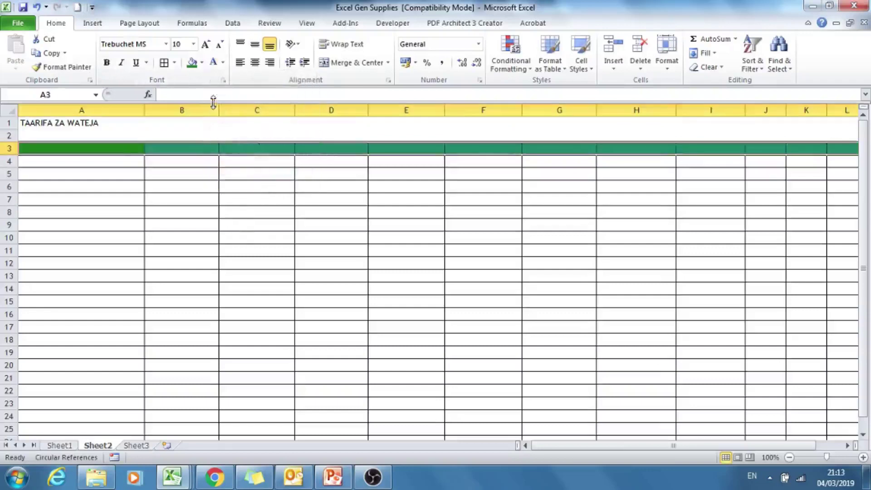
left_click(105, 148)
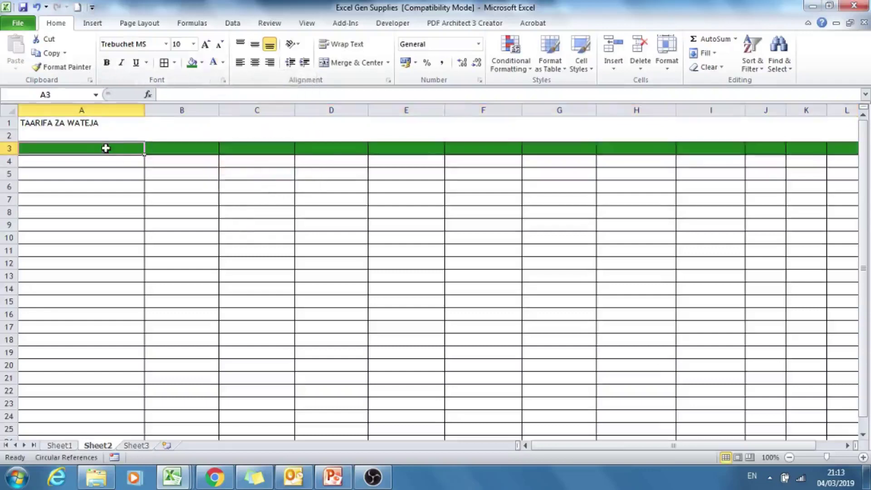
Step: Enter the headers JINA LA MTEJA in A3 and KAMPUNI in B3
type("i")
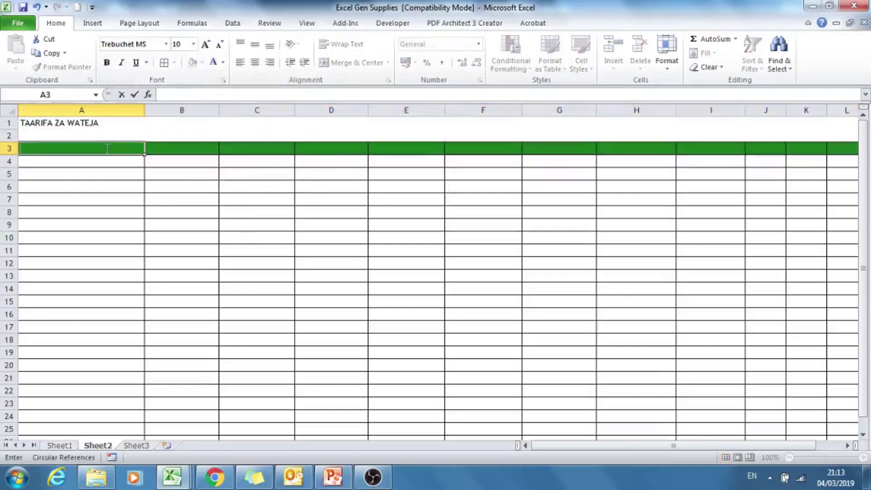
key("BackSpace")
type("J")
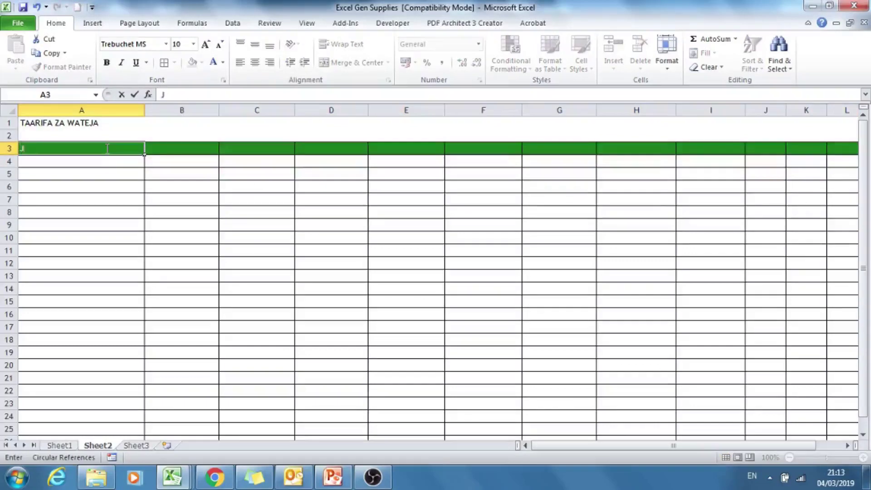
type("INA")
type(" LA MTEJA")
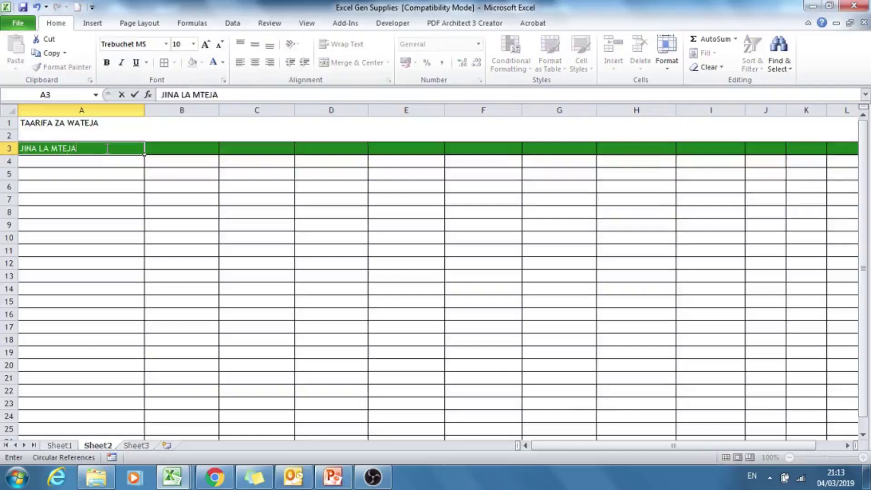
key("Tab")
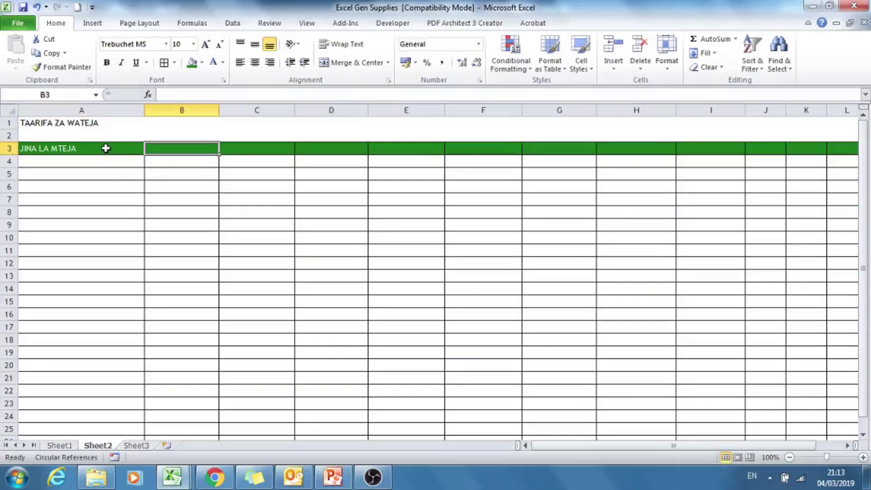
type("kM")
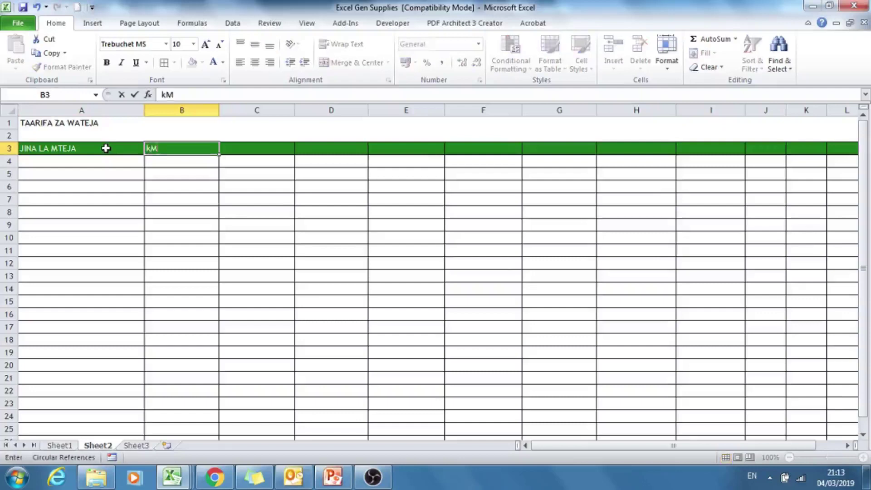
key("BackSpace")
type("AM")
key("BackSpace")
key("BackSpace")
key("BackSpace")
type("kam")
type("p")
key("BackSpace")
key("BackSpace")
key("BackSpace")
key("BackSpace")
type("KA")
key("BackSpace")
key("BackSpace")
type("KAMPUNI")
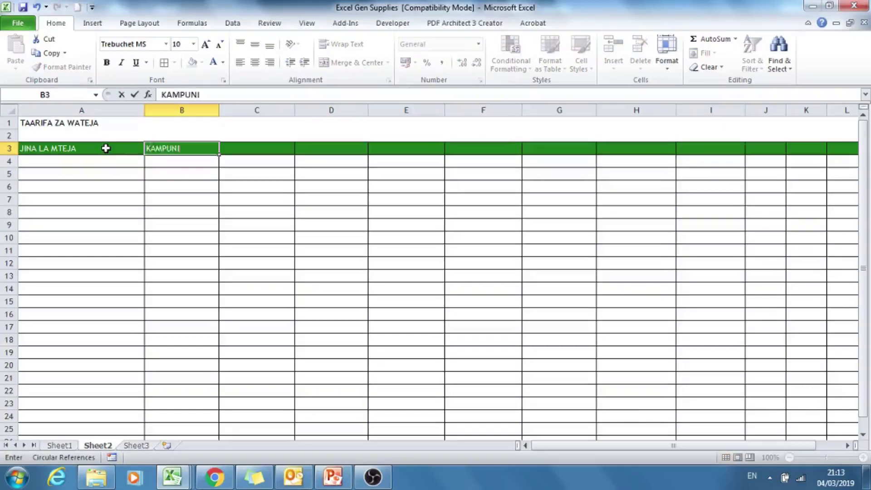
key("Tab")
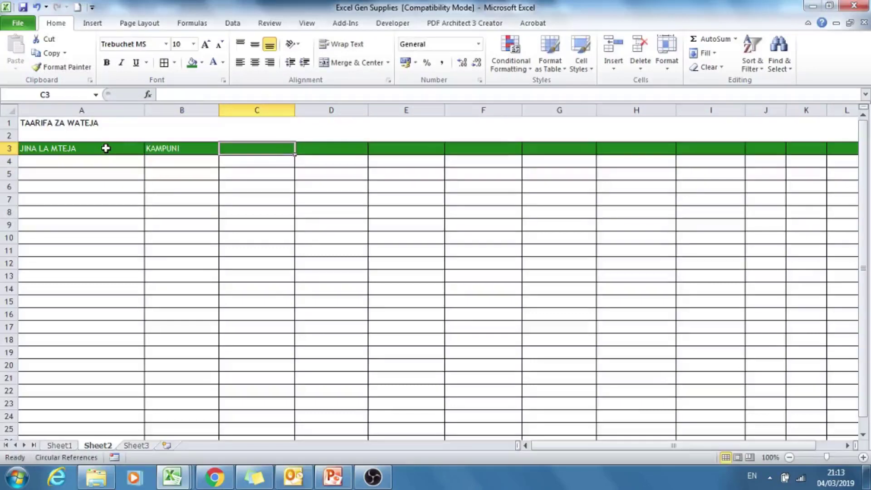
Step: Add CHEO in C3 and make header row 3 bold
type("an")
key("BackSpace")
key("BackSpace")
type("C")
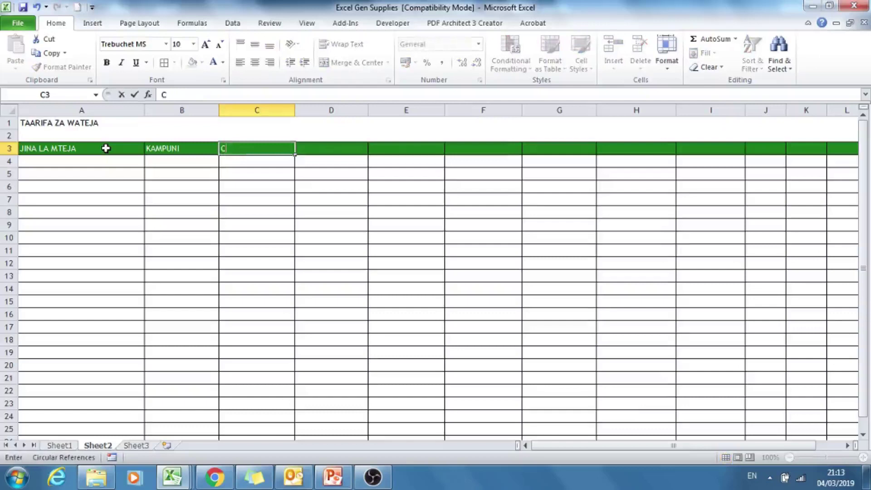
type("HEO")
key("Tab")
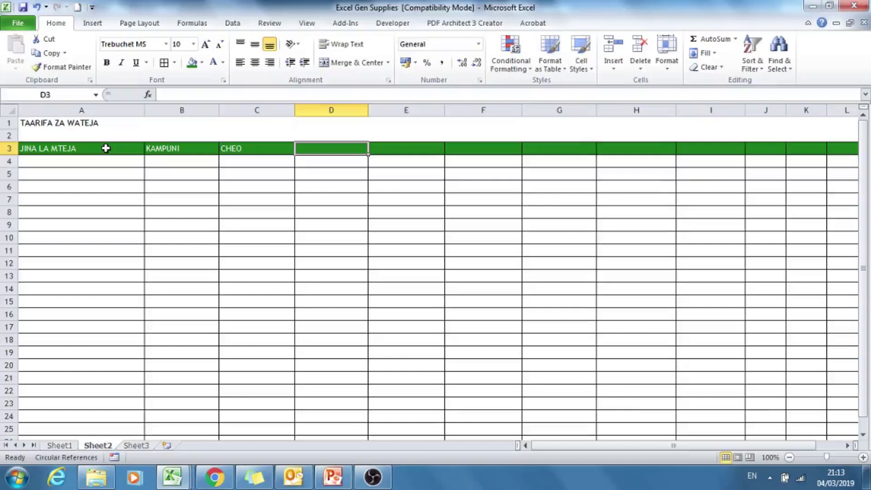
left_click(9, 149)
key("ctrl+b")
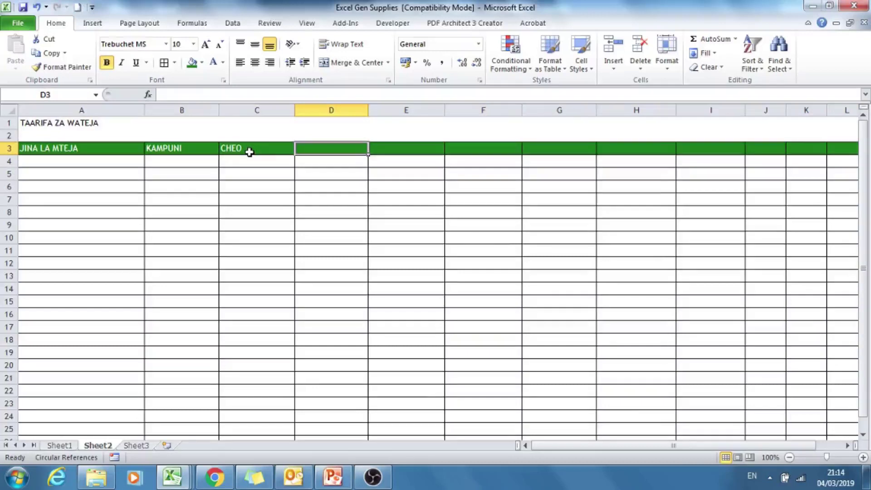
Step: Enter NUMBER YA SIMU in D3 and BARUA in E3
type("NUMBER YA S")
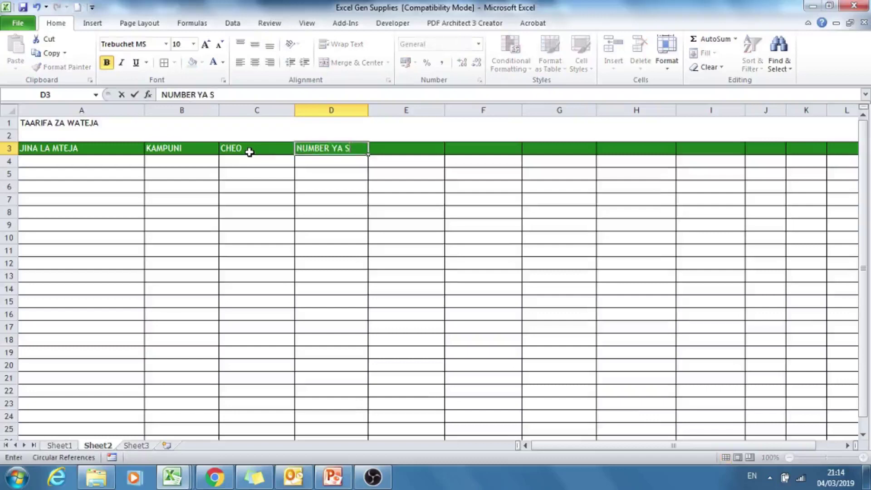
type("IMU")
key("Tab")
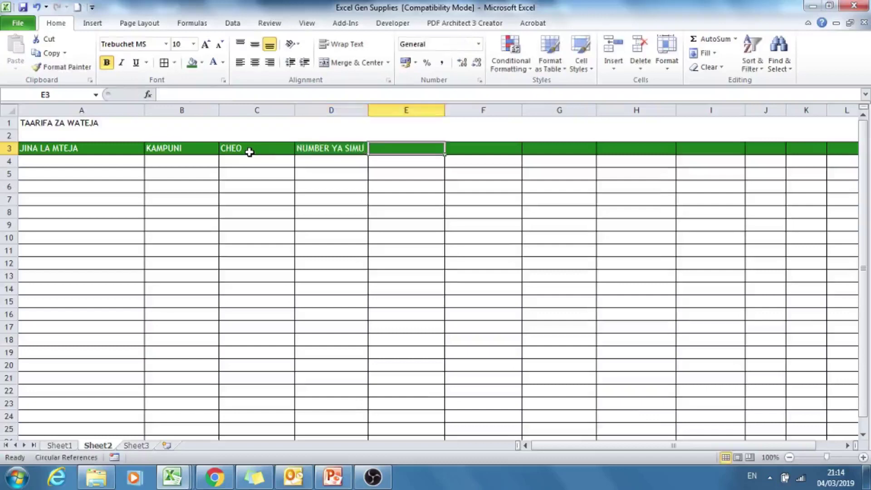
key("Tab")
key("Left")
type("PA")
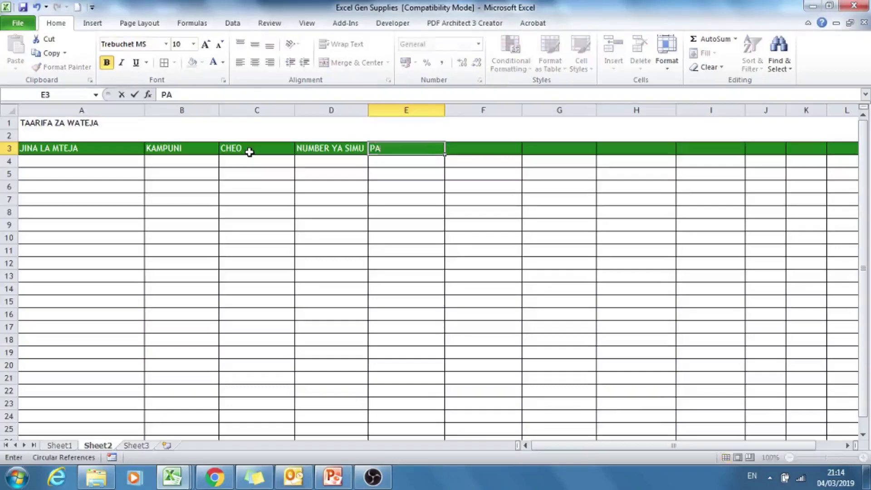
type("U")
key("BackSpace")
key("BackSpace")
key("BackSpace")
type("BARUA")
key("Tab")
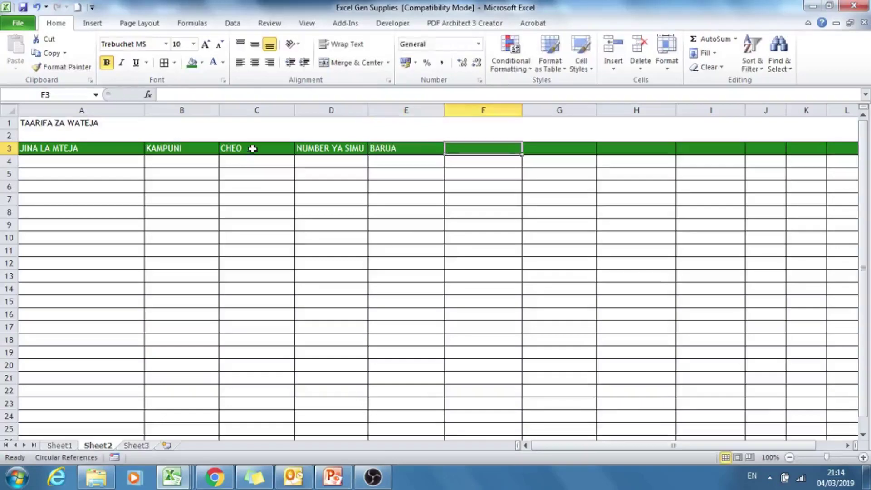
Step: Extend the E3 header to read BARUA PEPE
double_click(412, 148)
type("P")
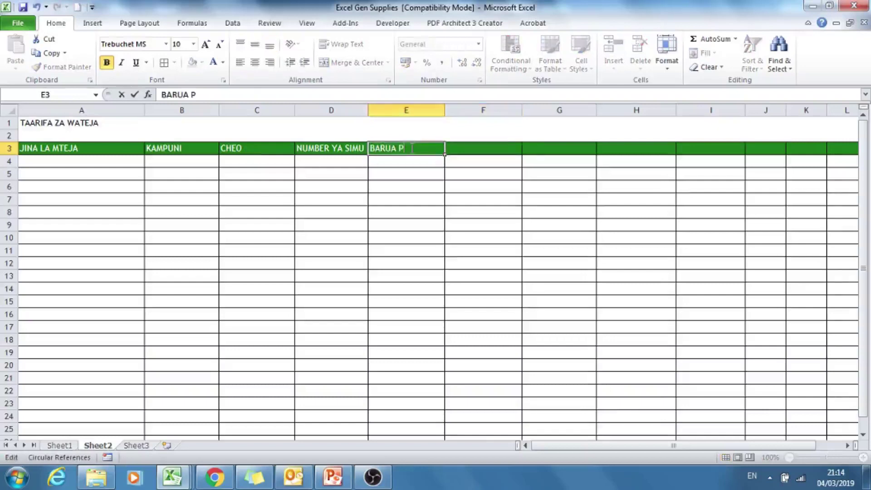
type("EE")
key("BackSpace")
type("PE")
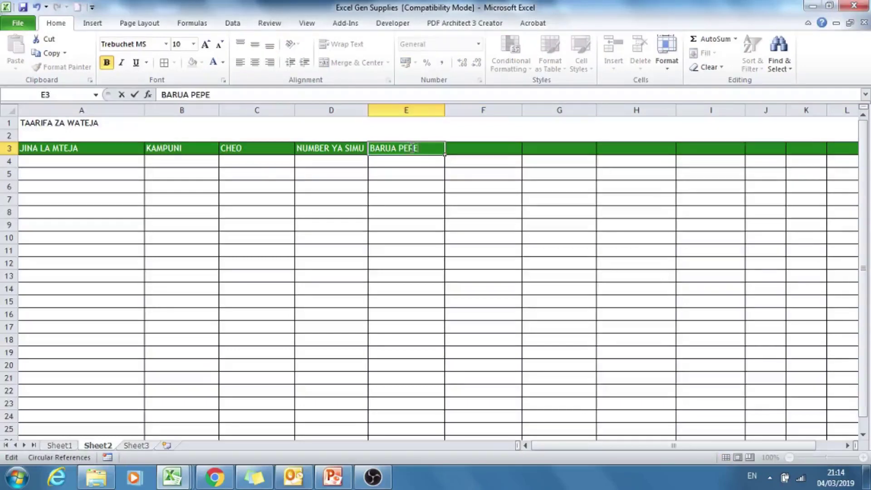
left_click(454, 183)
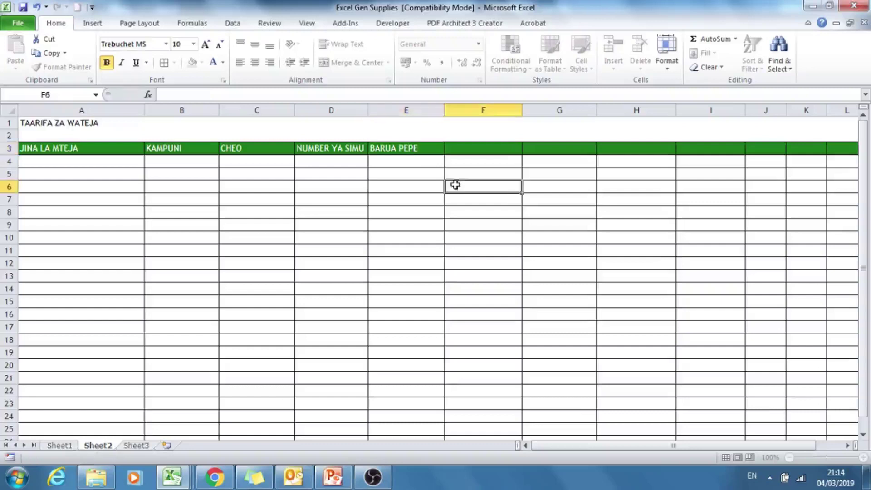
Step: Enter ANNUANI YA MAKAZI as the header in F3
left_click(456, 150)
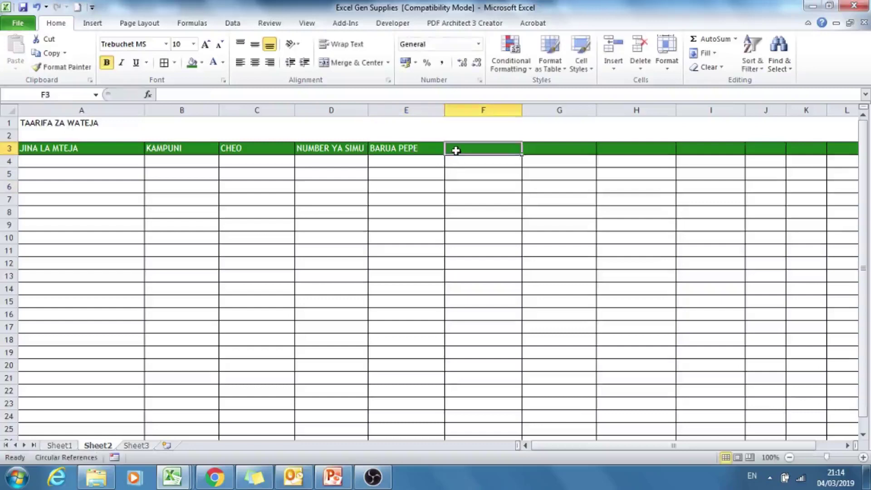
type("AN")
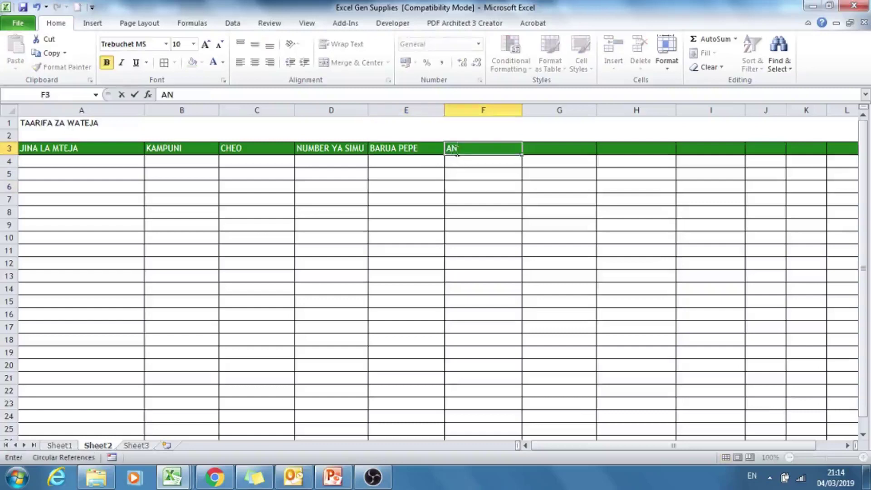
type("NUAL")
key("BackSpace")
type("N")
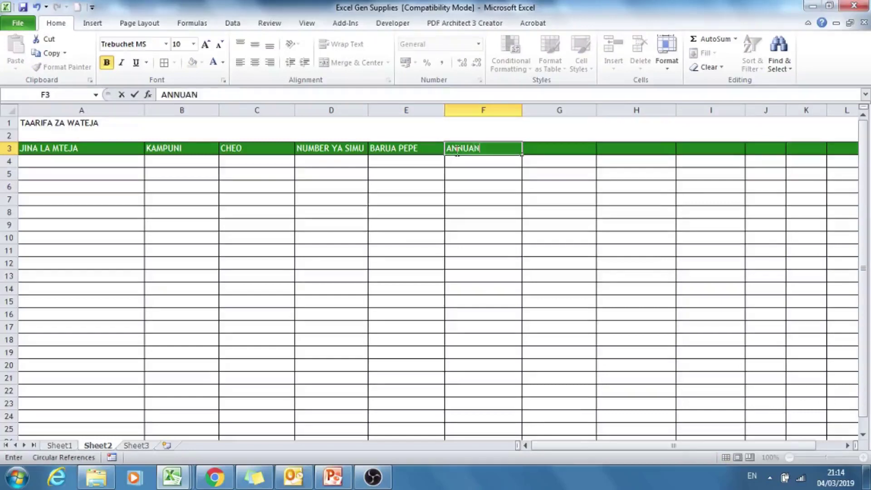
key("BackSpace")
key("BackSpace")
type("ANI")
type(" YA MAKAZI")
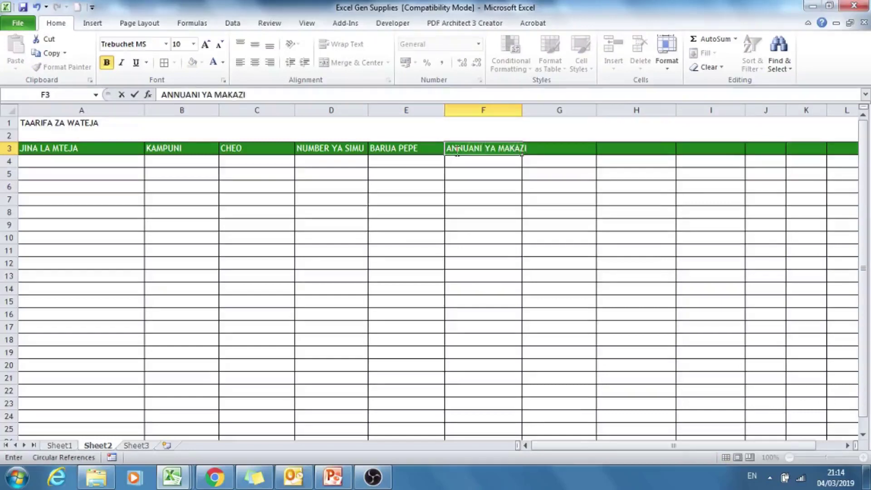
left_click(504, 214)
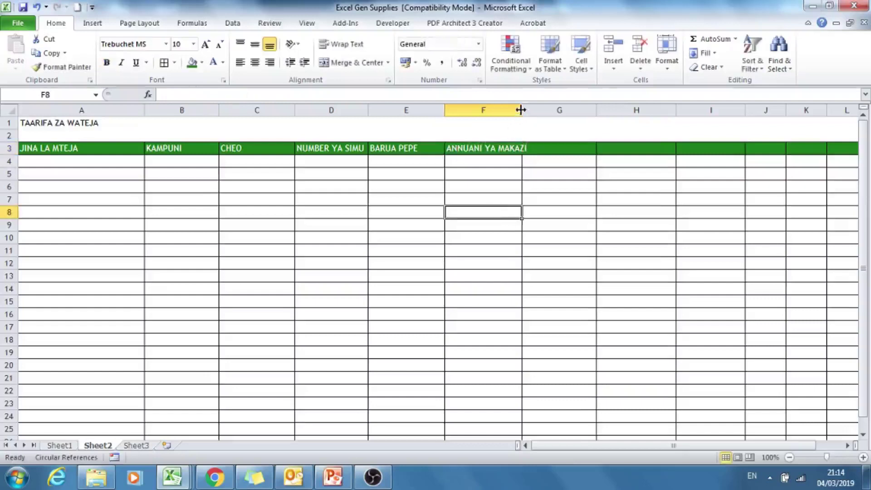
Step: Widen column F and correct F3 to ANUANI YA MAKAZI
left_click_drag(521, 111, 534, 110)
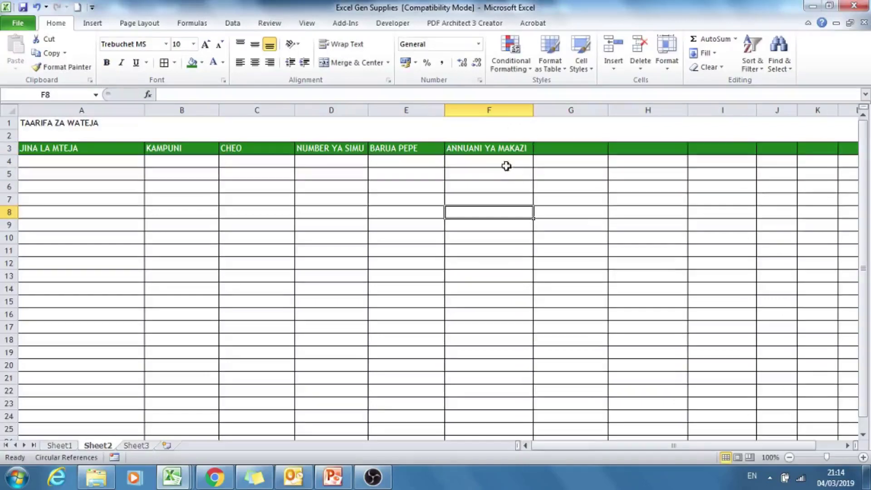
double_click(462, 149)
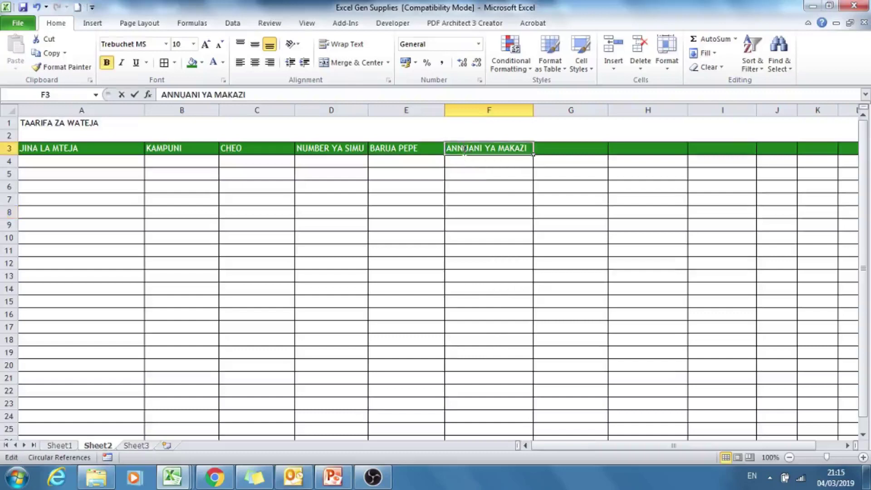
key("BackSpace")
left_click(491, 198)
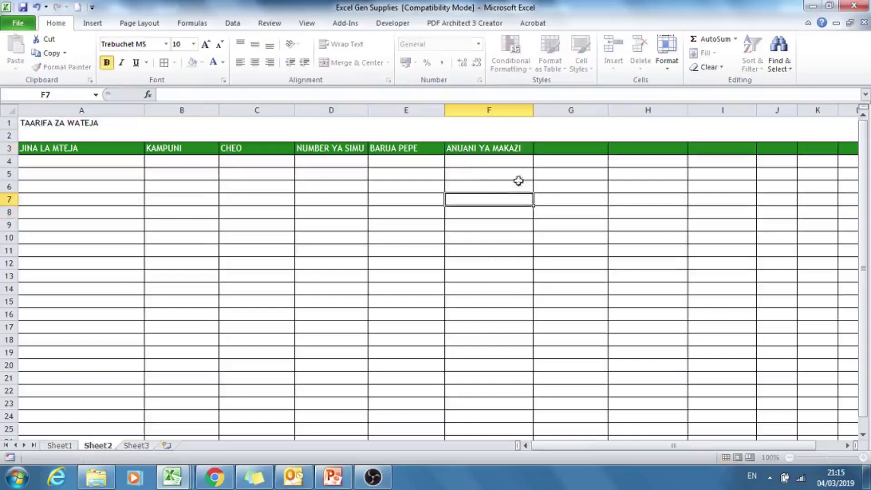
Step: Add the headers ANUANI YA POSTA, MKOA and WILAYA in G3, H3 and I3
left_click(550, 149)
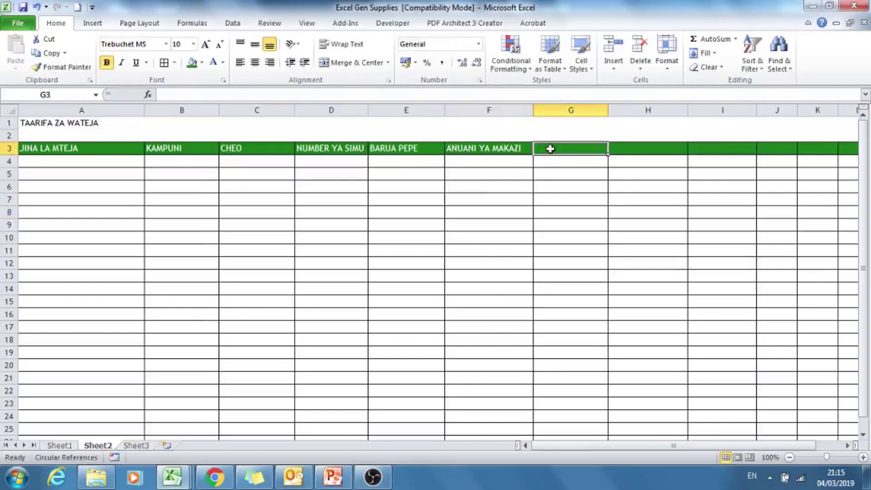
type("AN")
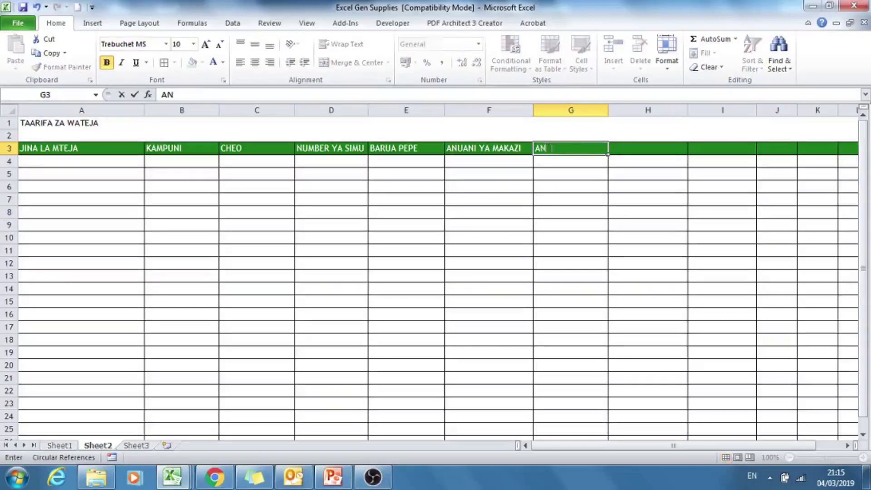
type("UANI YA P")
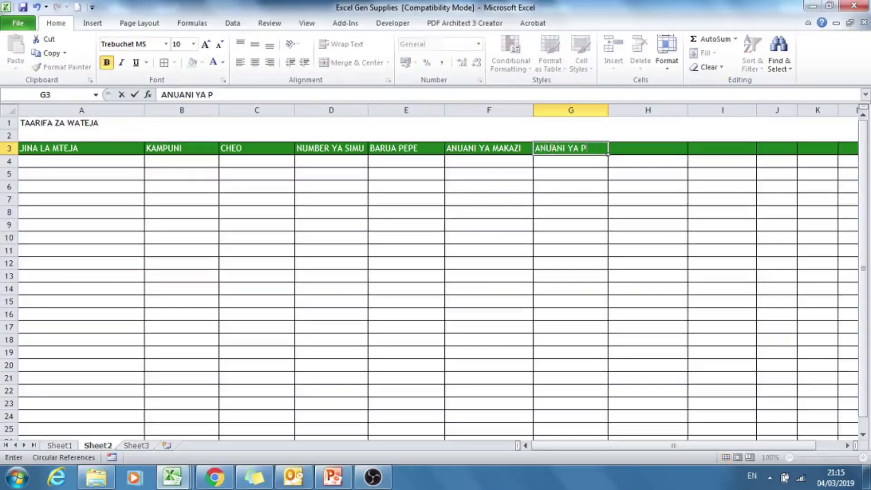
type("OSTA")
key("ctrl+Return")
key("Tab")
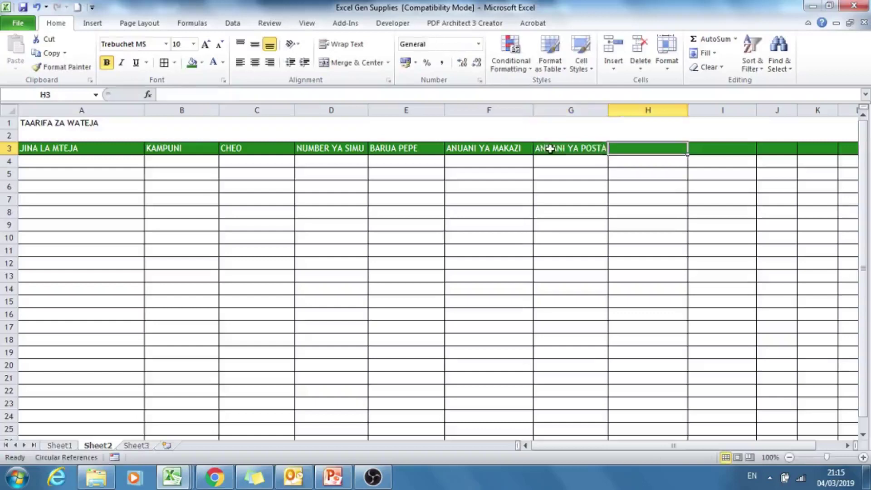
type("M")
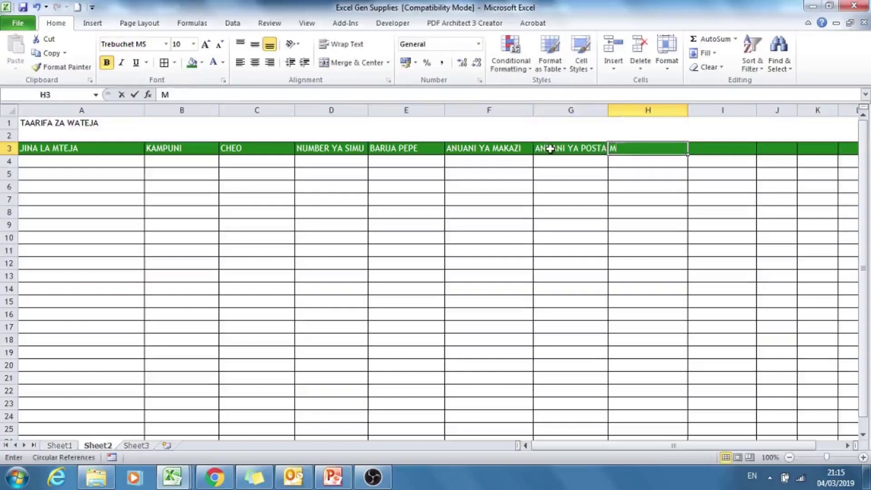
type("KOA")
key("Tab")
type("WILA")
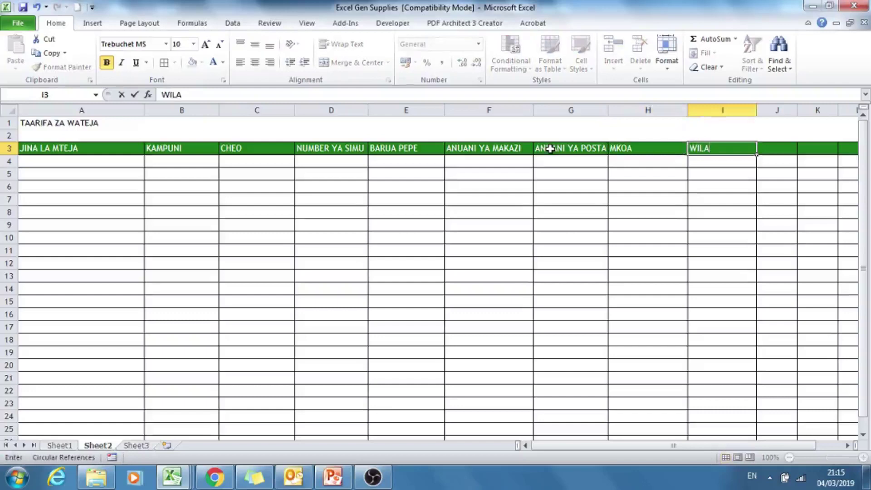
type("YA")
key("Tab")
key("Tab")
key("Right")
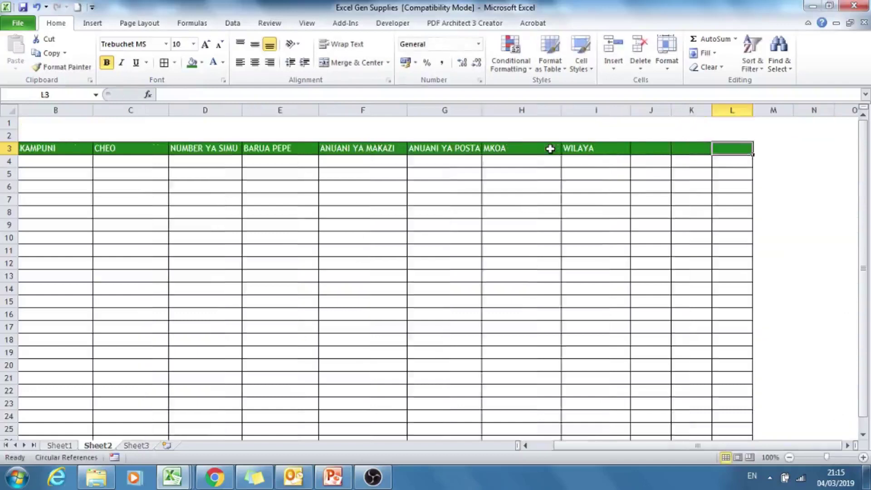
key("Left")
key("Left")
key("Left")
key("Left")
key("Left")
key("Left")
key("Left")
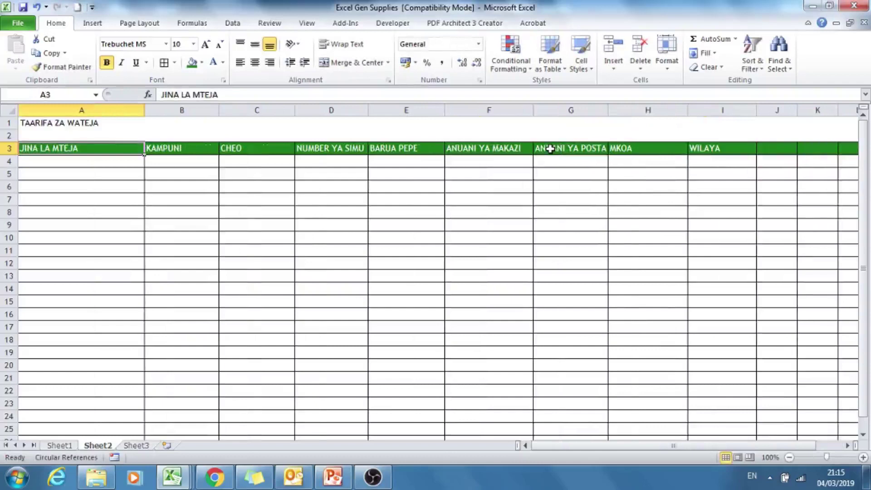
Step: Enter the first customer's name in A4 and company name in B4
key("Down")
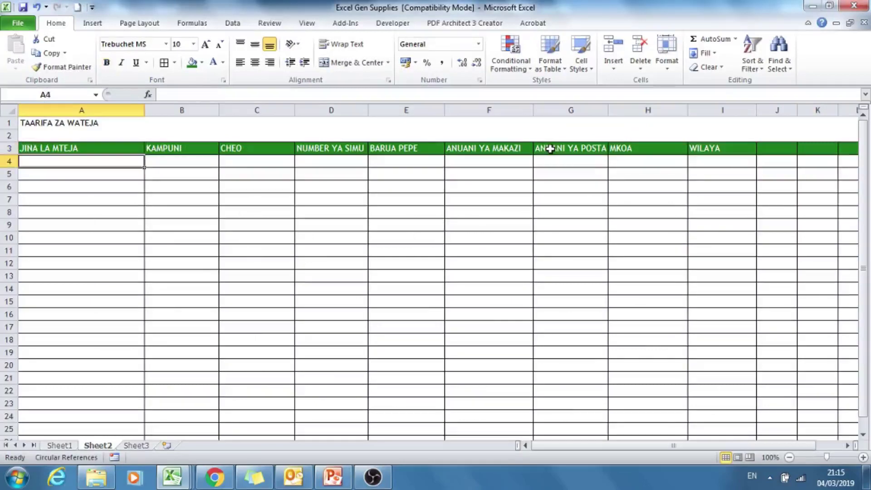
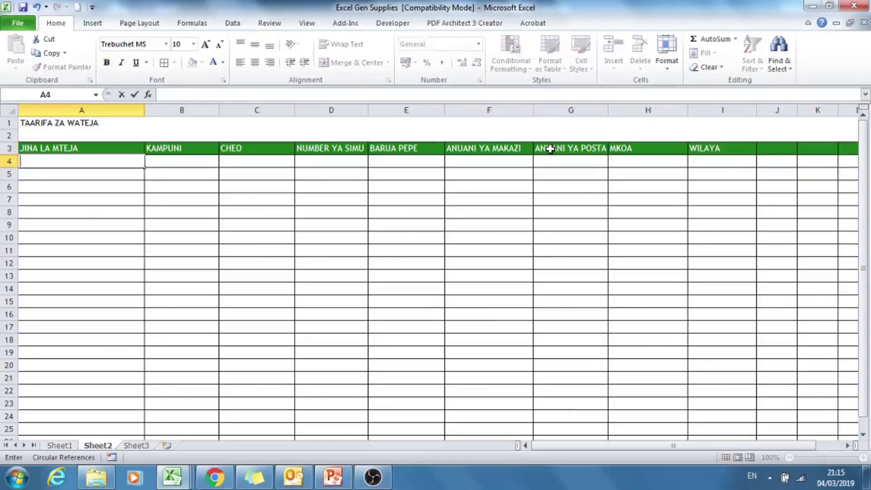
key("Tab")
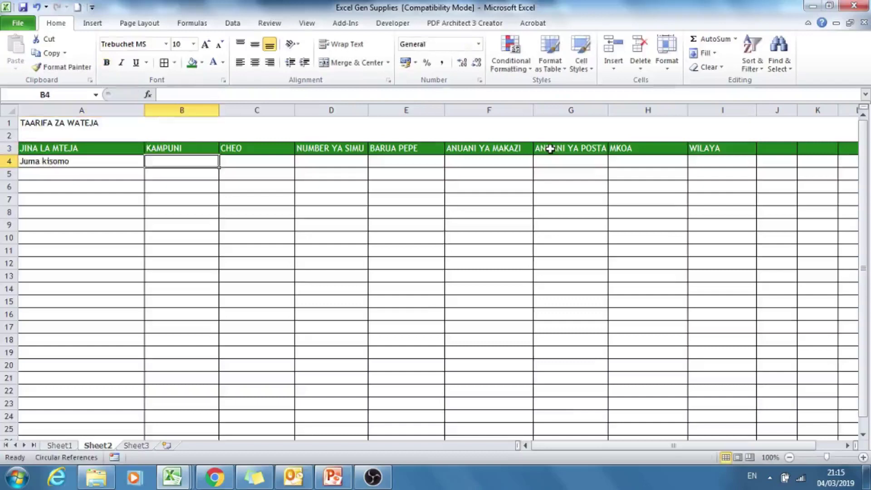
type("ll")
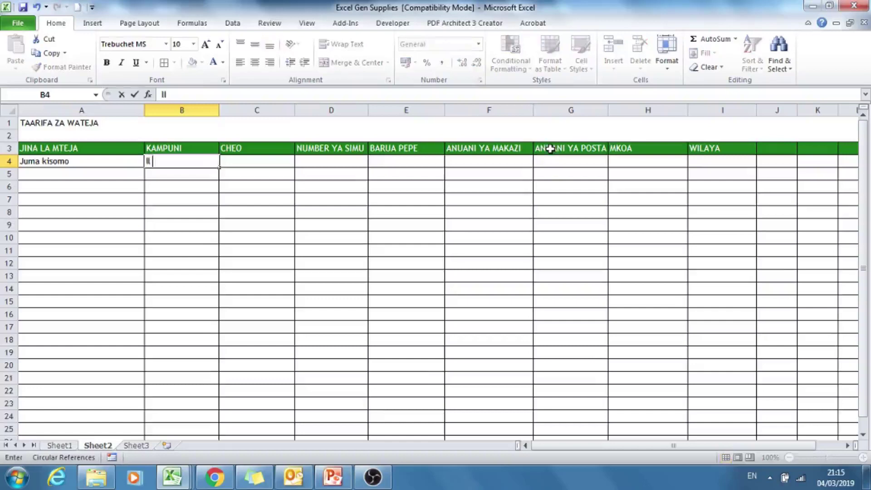
type(" suplliers")
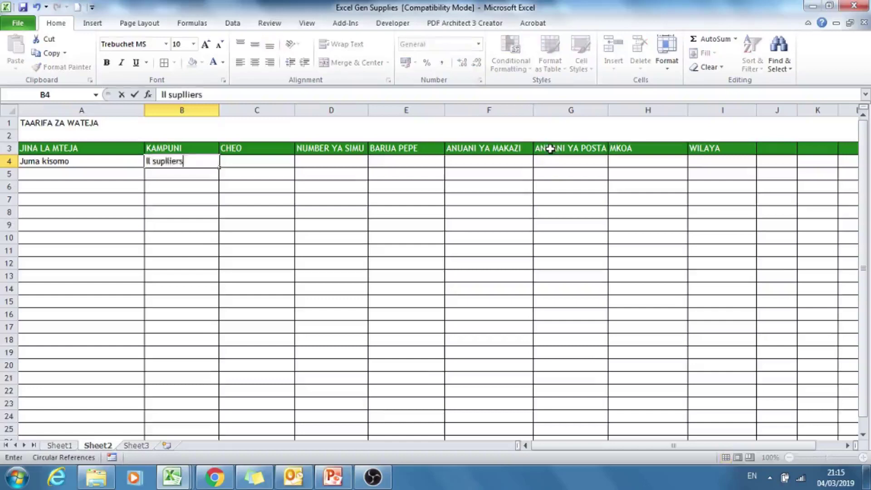
key("BackSpace")
key("BackSpace")
type("es")
key("BackSpace")
key("BackSpace")
key("BackSpace")
type("s")
key("Tab")
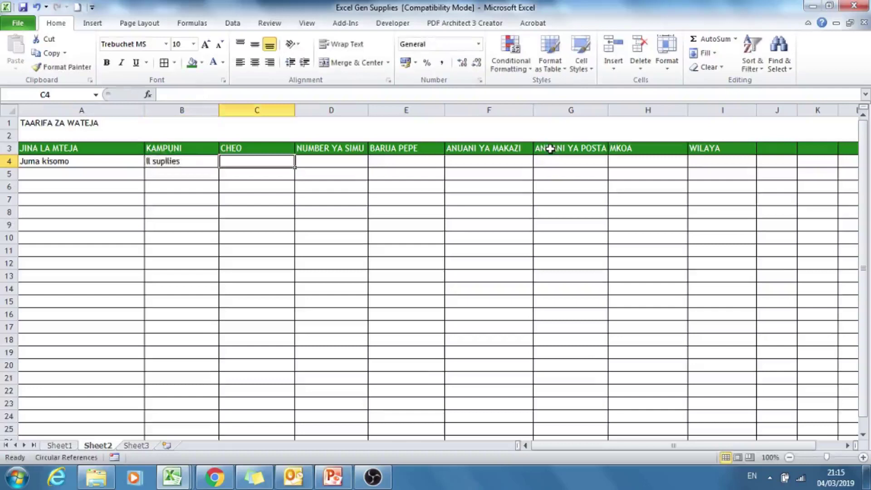
Step: Fill in job title mkurugenzi mkuu, the phone number and the e-mail in C4–E4
type("mkuru")
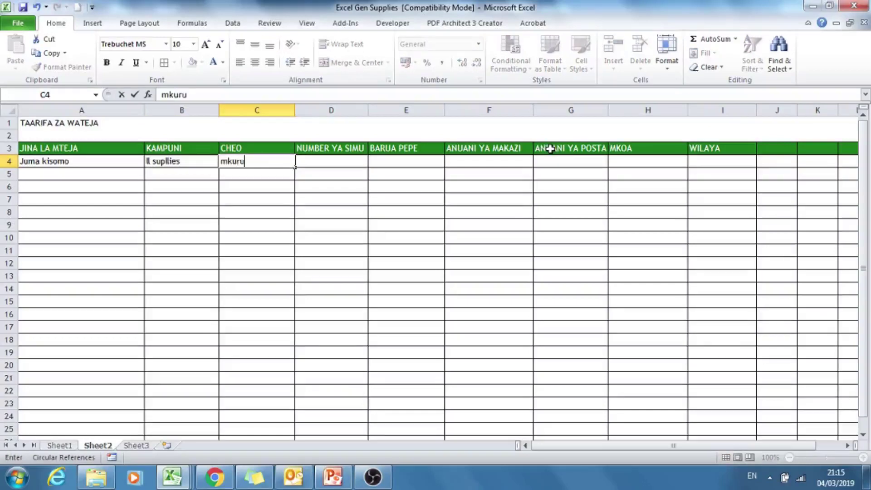
type("genzi ")
type("mkuu")
key("Tab")
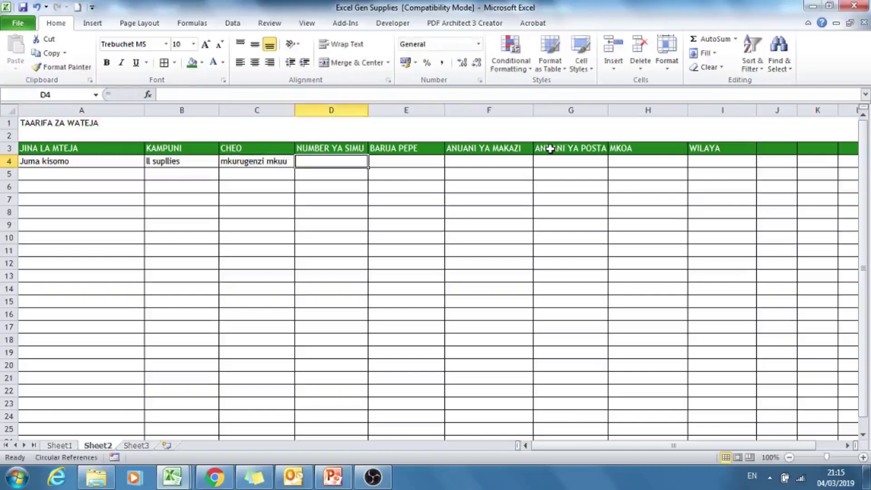
type("072")
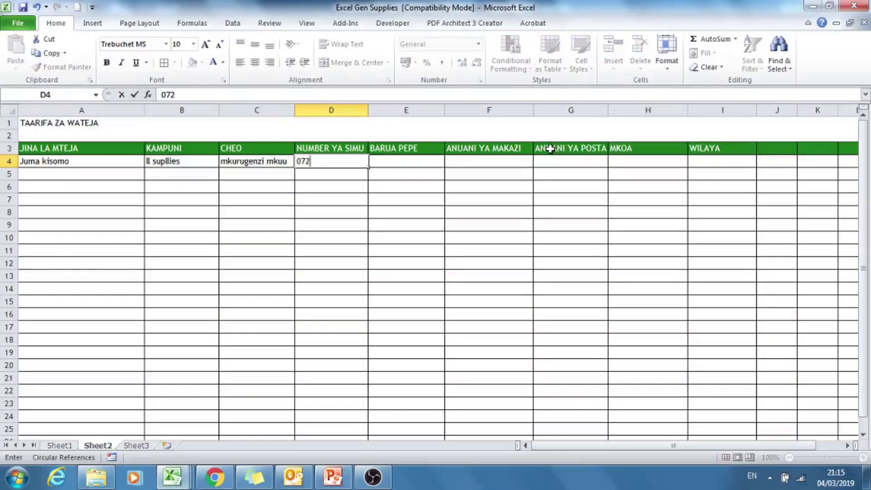
type("2")
type("999999")
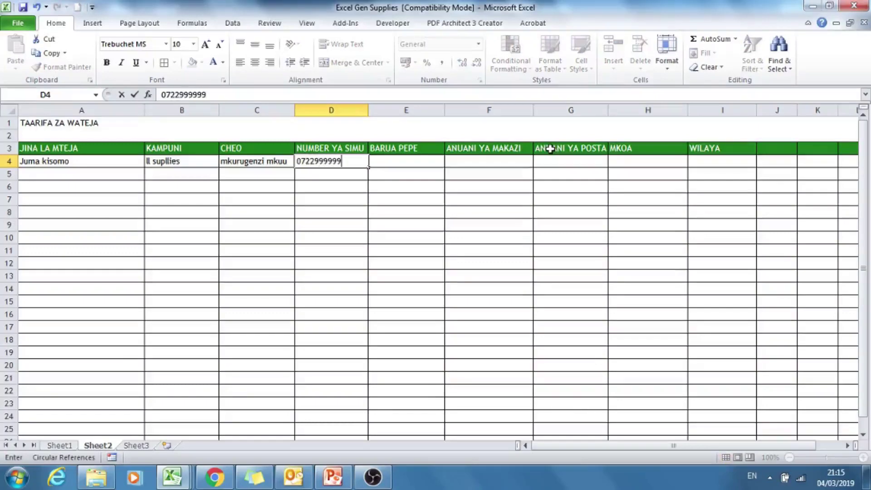
key("Tab")
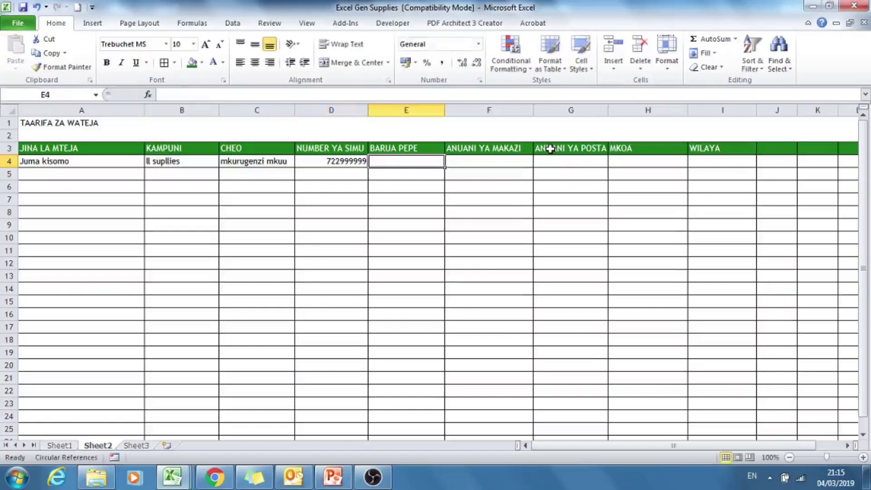
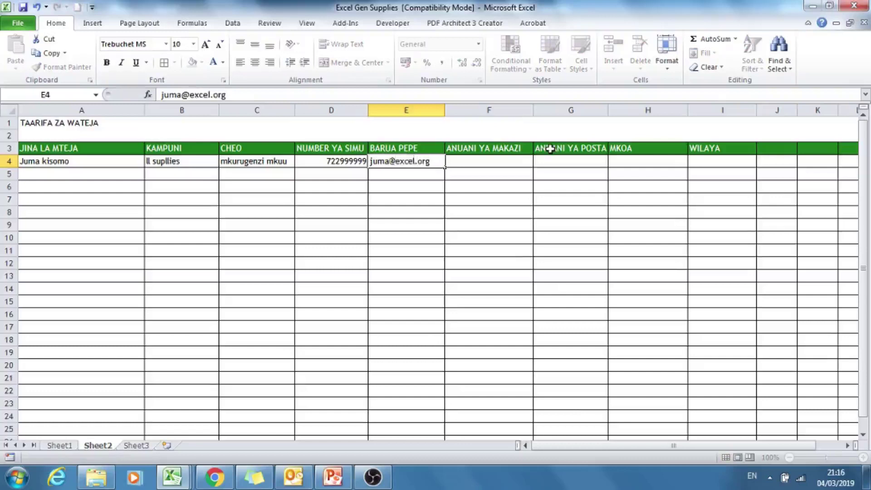
key("Tab")
Step: Type the customer's residential address into F4
key("Down")
key("Up")
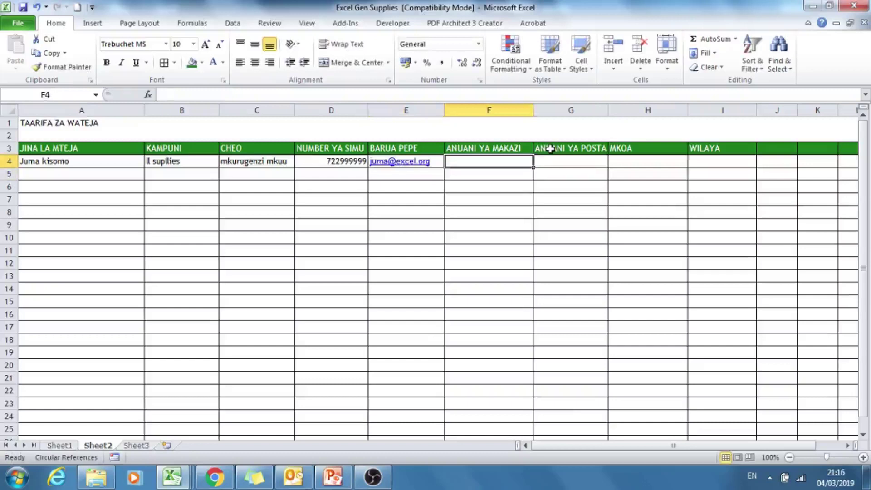
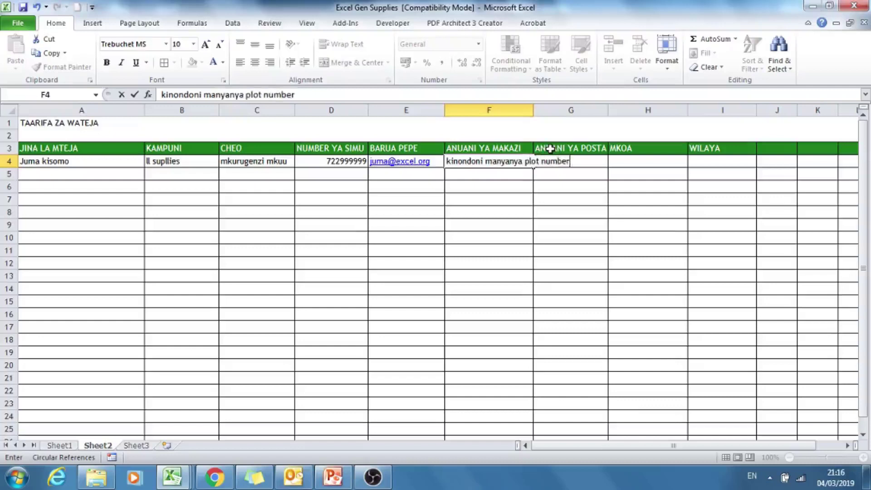
key("Tab")
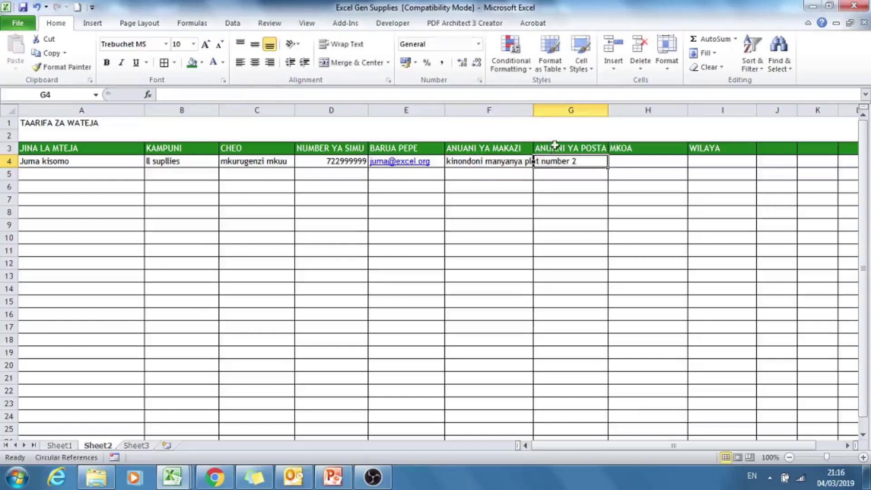
left_click(525, 164)
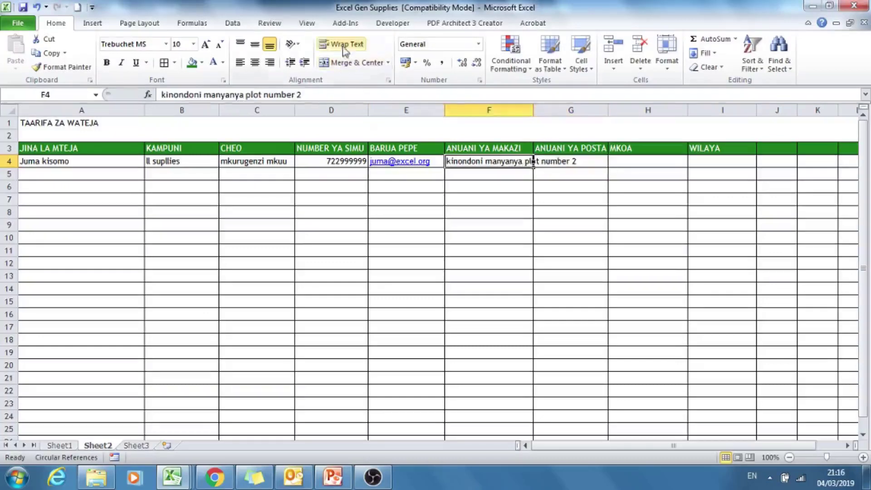
left_click(480, 185)
left_click(474, 163)
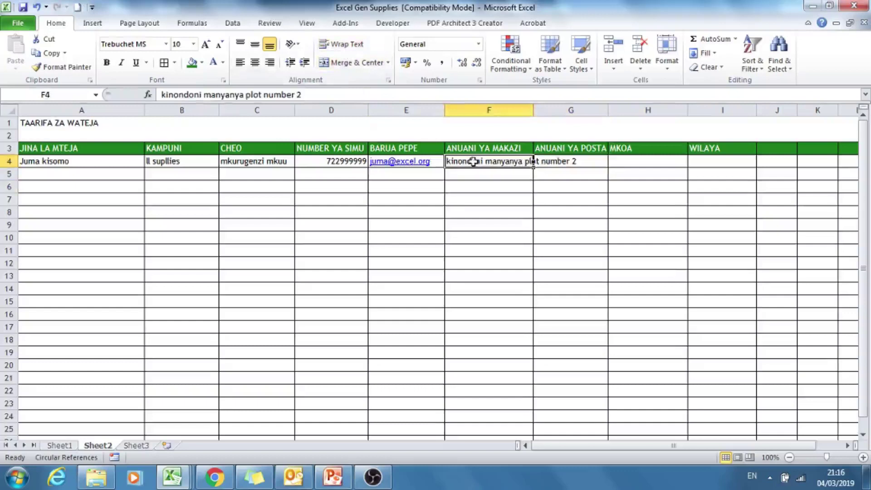
Step: Wrap the F4 address onto two lines and narrow column F slightly
left_click(347, 48)
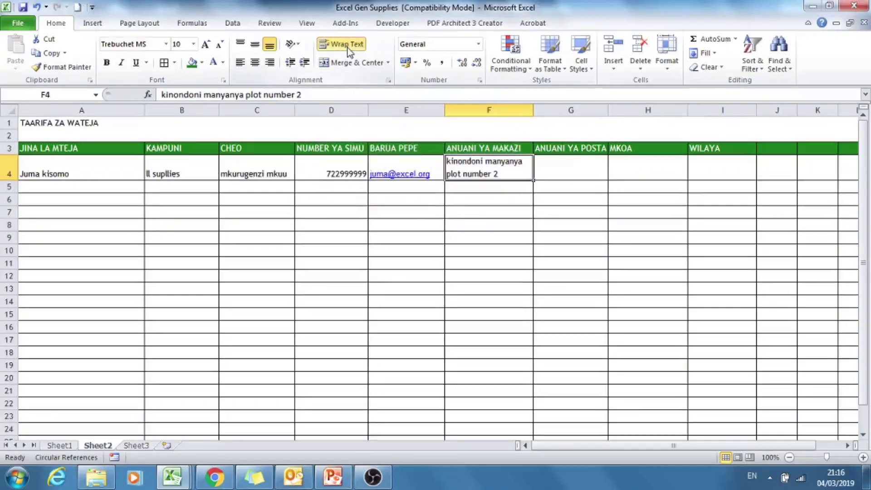
left_click(500, 187)
left_click(482, 170)
left_click_drag(534, 113, 529, 114)
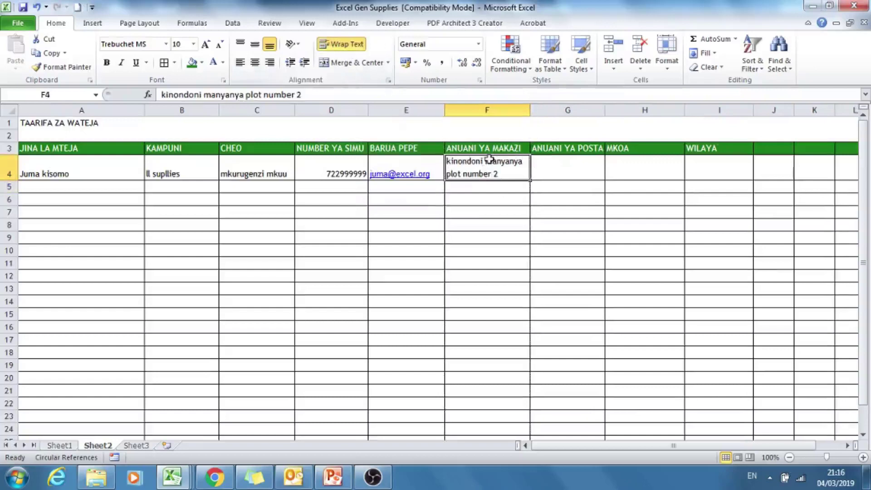
Step: Enter the customer's postal address in G4
left_click(543, 172)
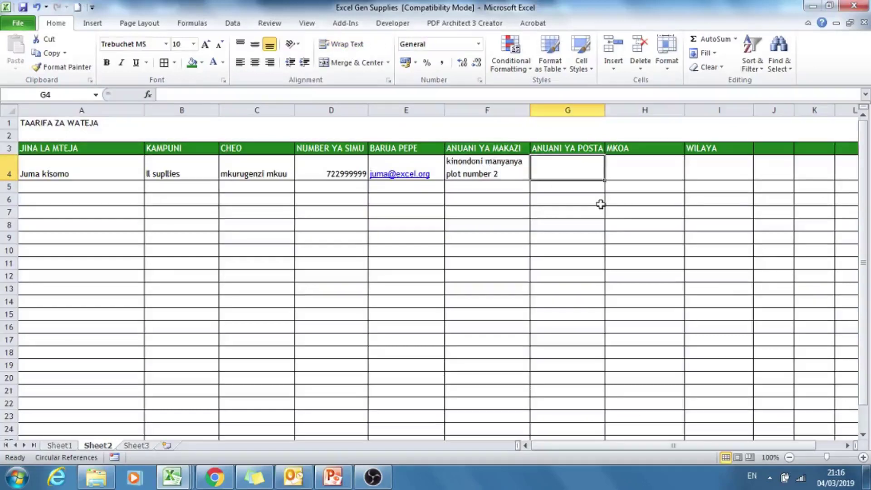
type("PO")
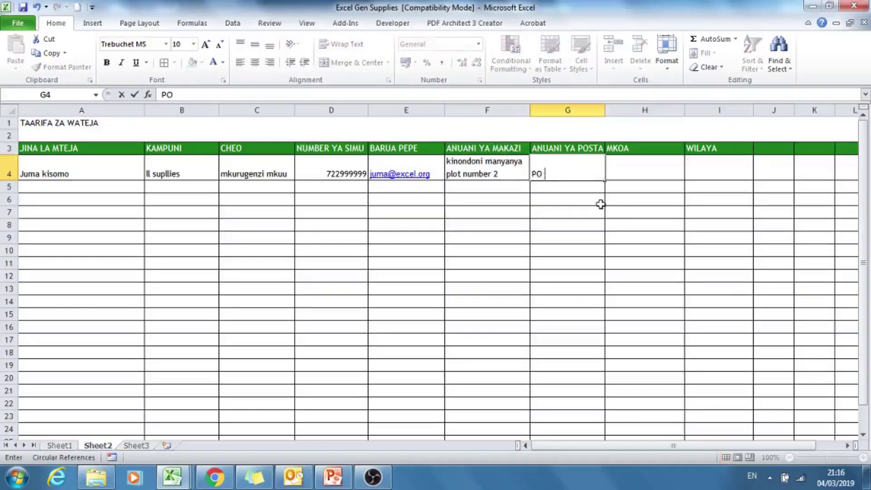
type(" O")
key("BackSpace")
type("BO")
key("BackSpace")
type("OX XX")
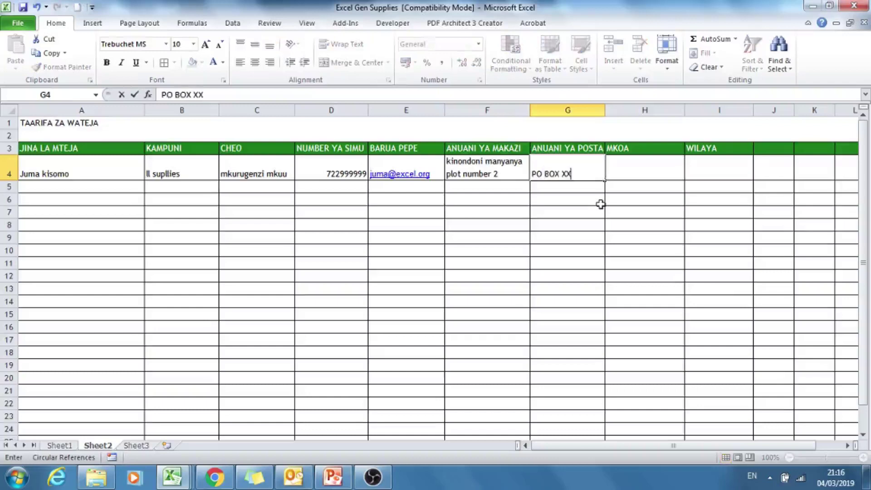
type(" DA")
key("BackSpace")
type("SM")
key("Tab")
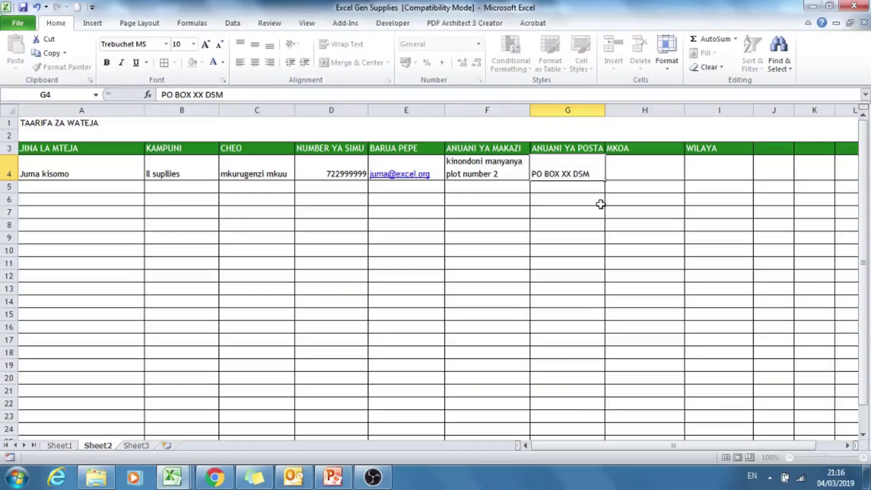
Step: Enter region DAR ES SALAAM in H4 and district KINONDONI in I4
type("HA")
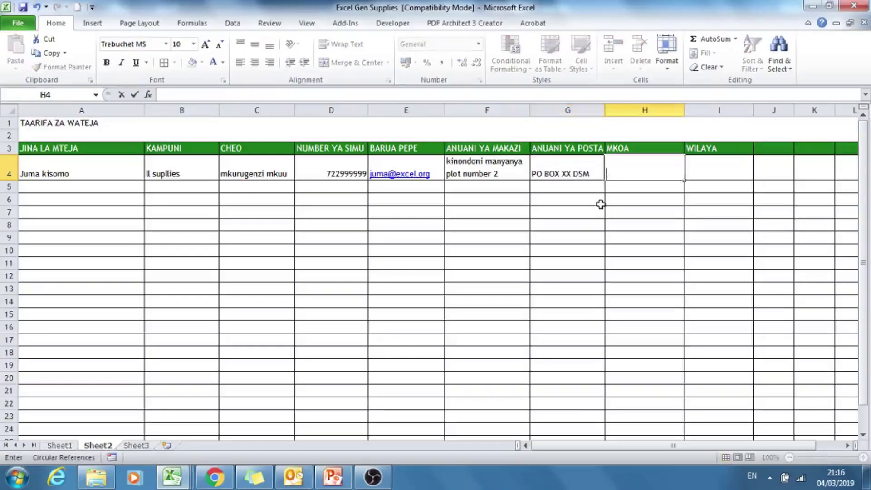
type("R")
key("BackSpace")
key("BackSpace")
key("BackSpace")
type("DAR ES SA")
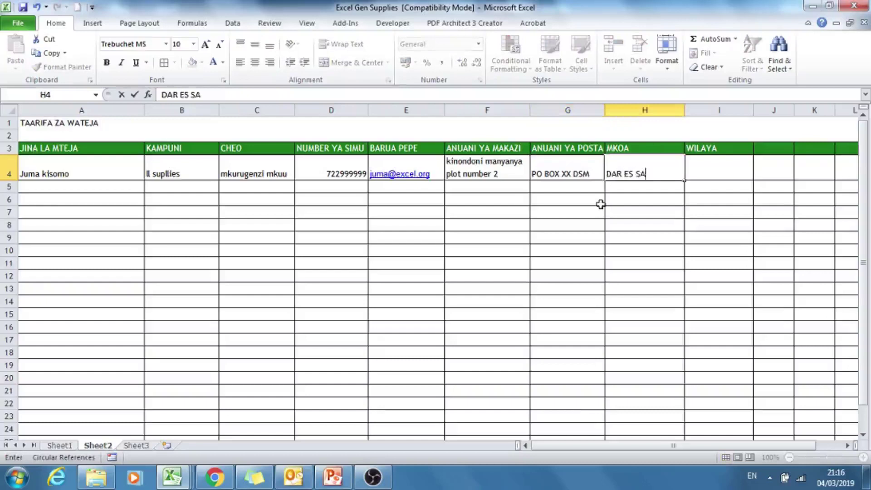
type("LAAM")
key("Tab")
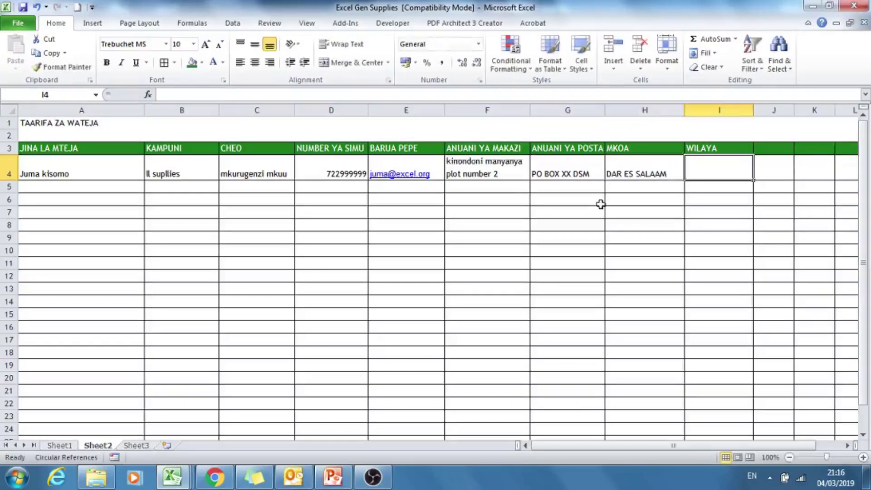
type("KINDO")
key("BackSpace")
key("BackSpace")
type("O")
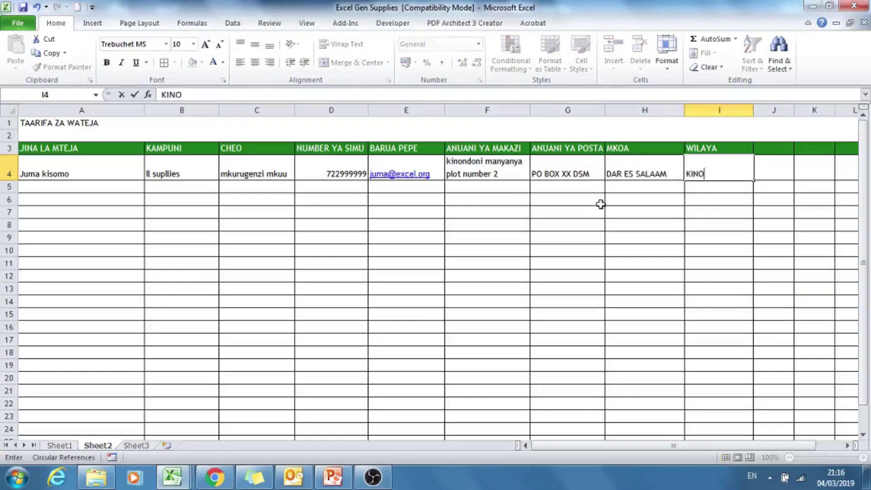
type("NDON")
type("I")
key("Tab")
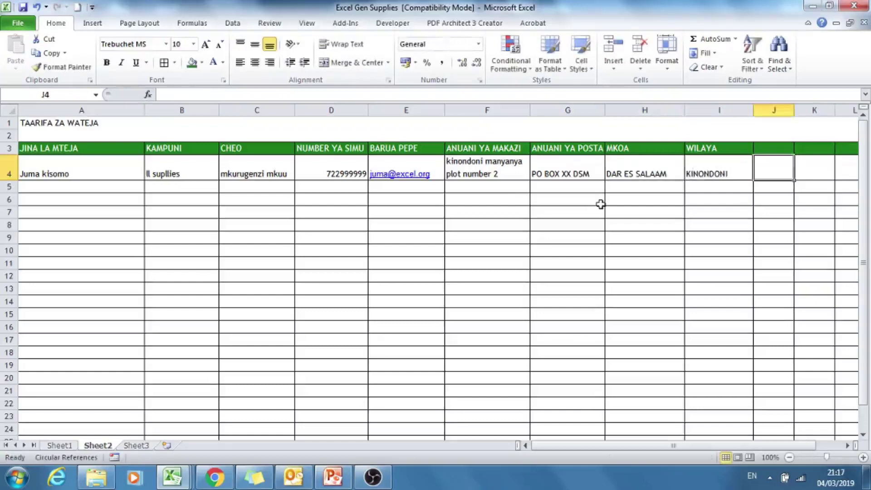
key("Left")
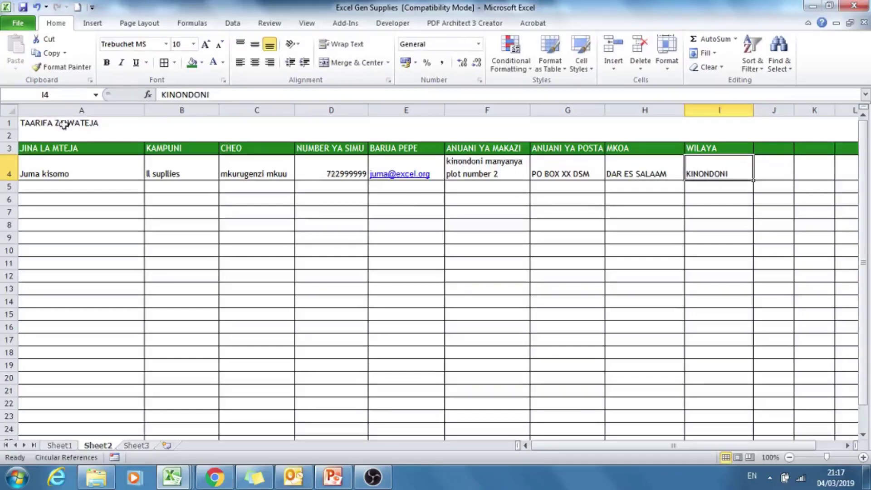
Step: Make the TAARIFA ZA WATEJA title in A1 bold at size 16
left_click(41, 122)
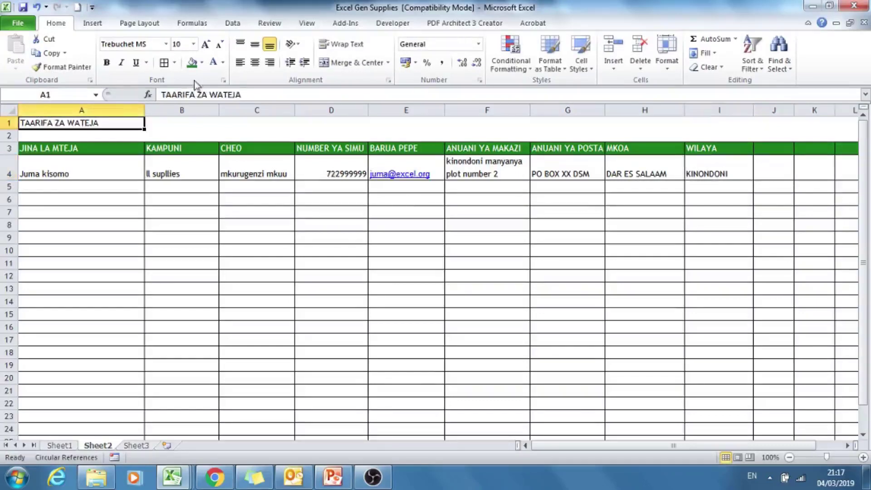
left_click(107, 63)
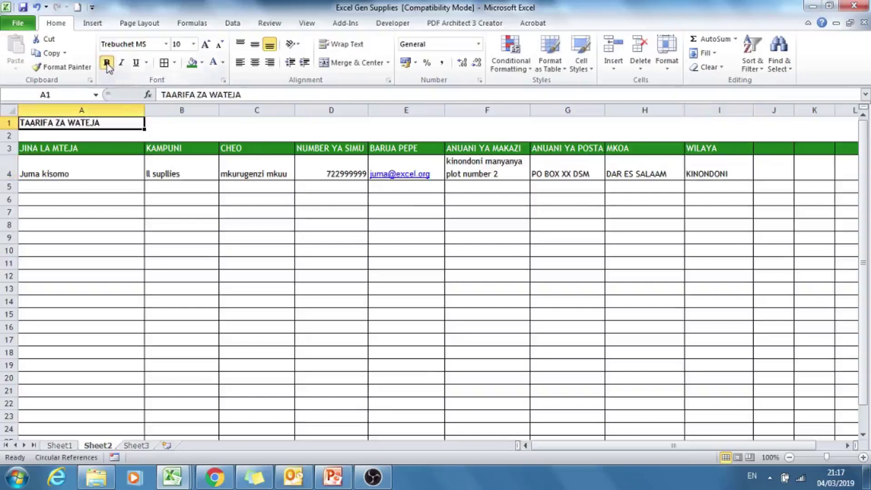
left_click(193, 44)
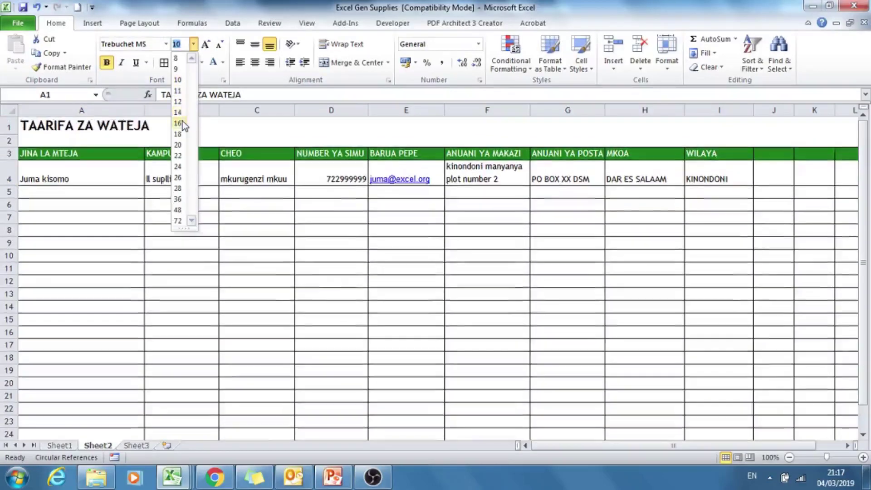
left_click(177, 123)
left_click(185, 129)
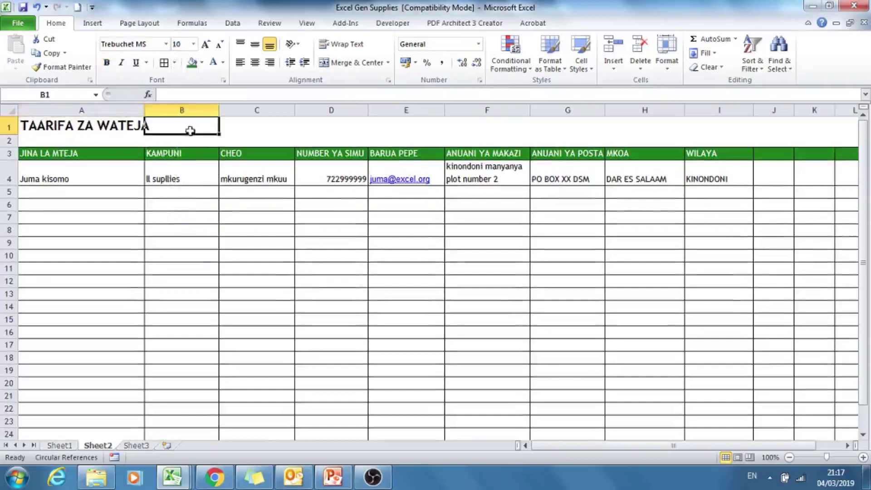
Step: Colour the A1 title orange-brown
left_click(38, 129)
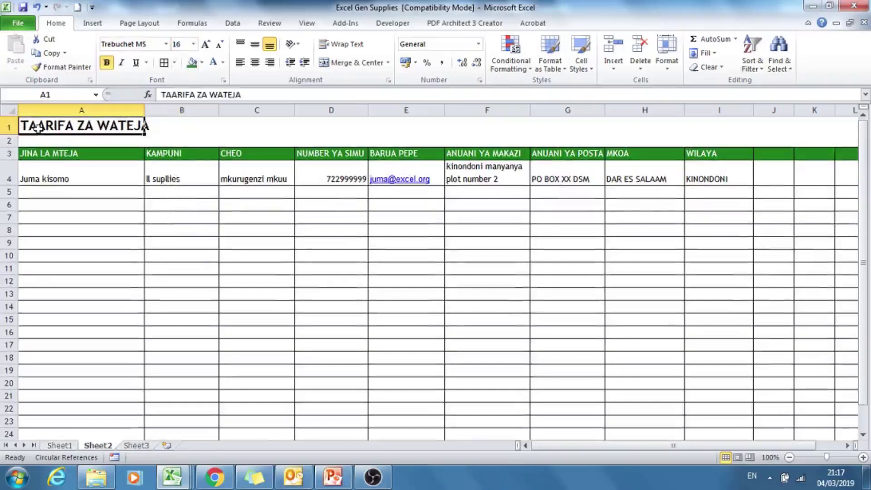
left_click(223, 63)
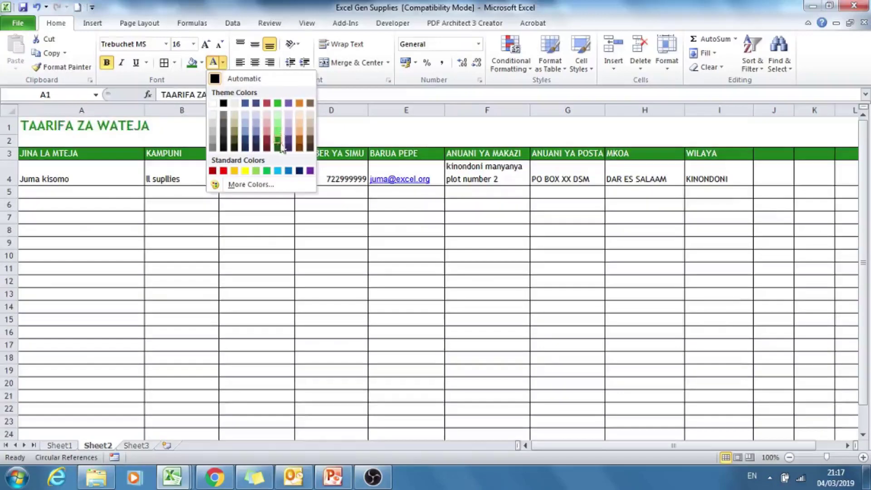
left_click(299, 143)
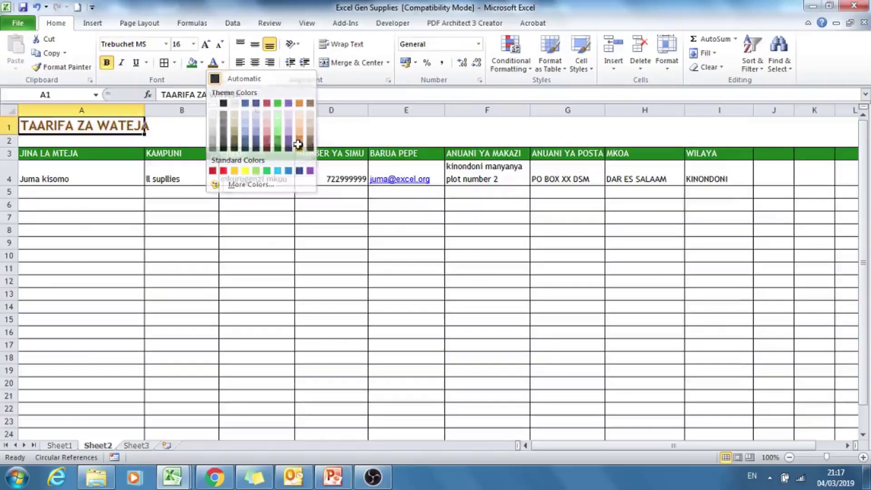
left_click(244, 129)
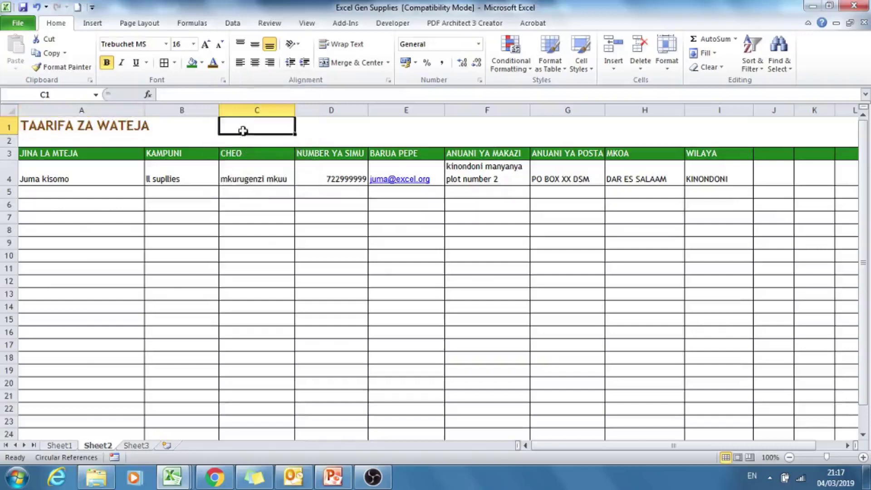
left_click(100, 132)
Step: Browse the font list but keep the title in Trebuchet MS, then go to A9
left_click(166, 44)
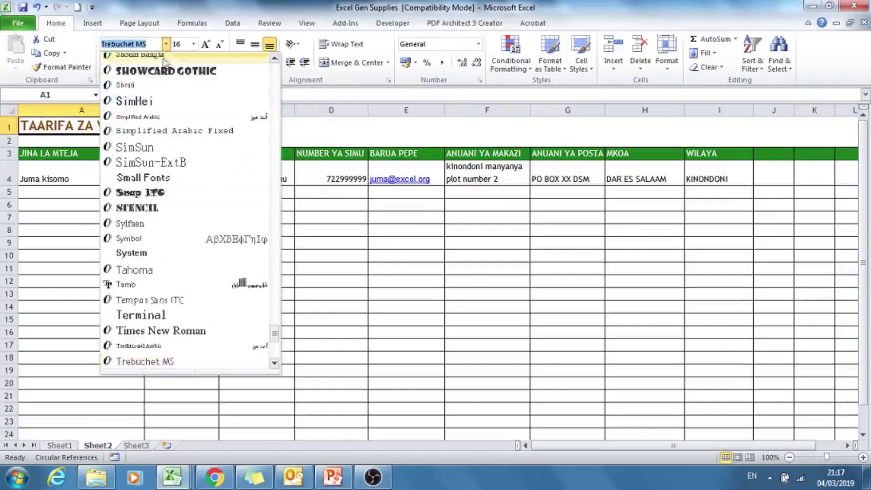
left_click(167, 43)
left_click(166, 43)
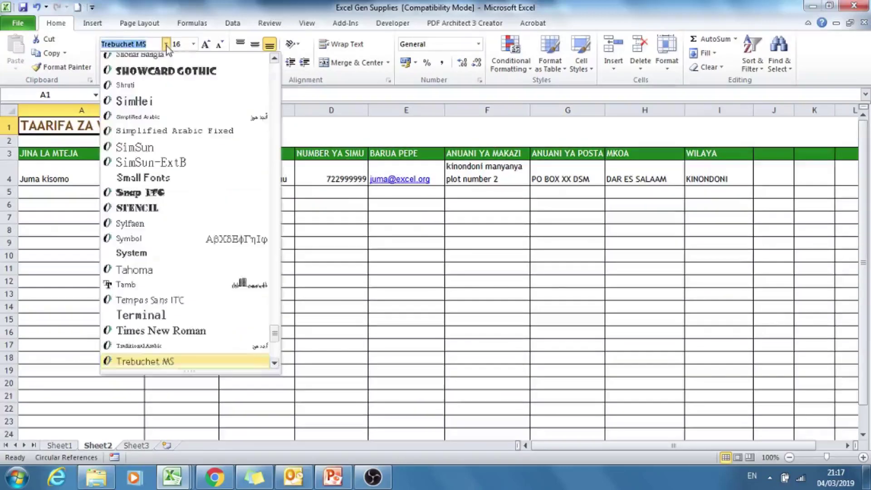
left_click_drag(274, 333, 275, 71)
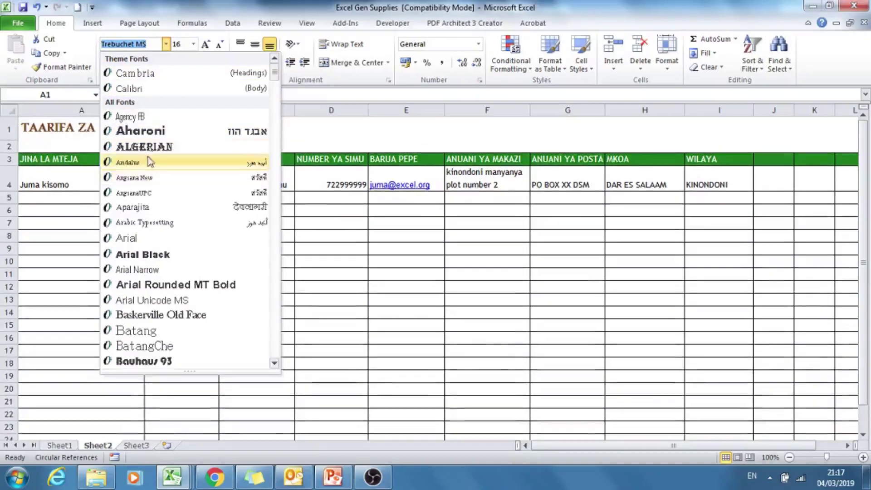
left_click(68, 249)
left_click(69, 242)
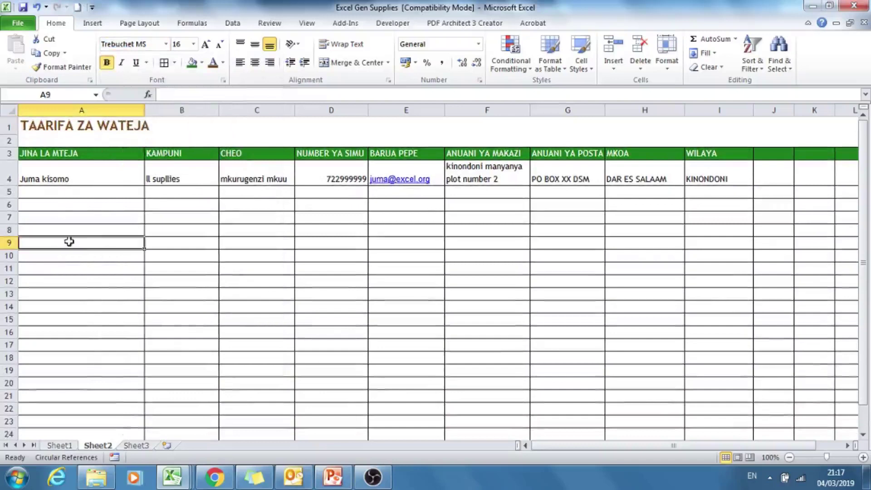
Step: Type the second and third customers' names into A5 and A6 under JINA LA MTEJA
left_click(70, 192)
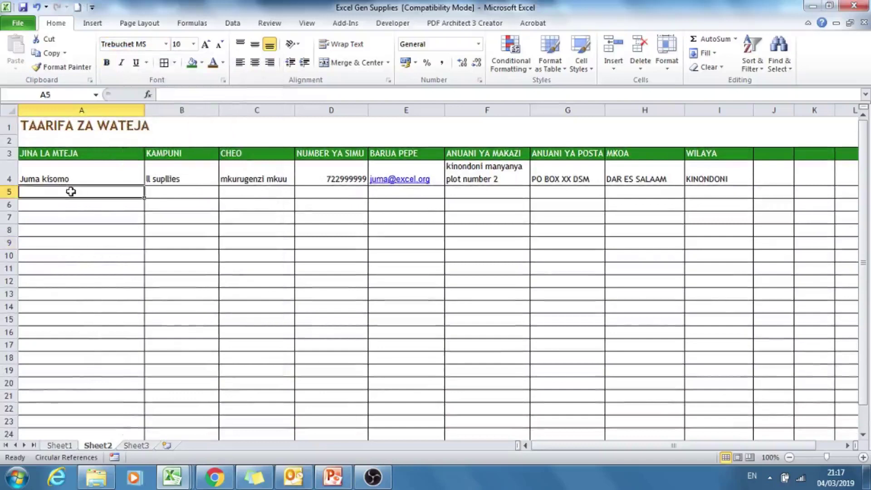
type("c")
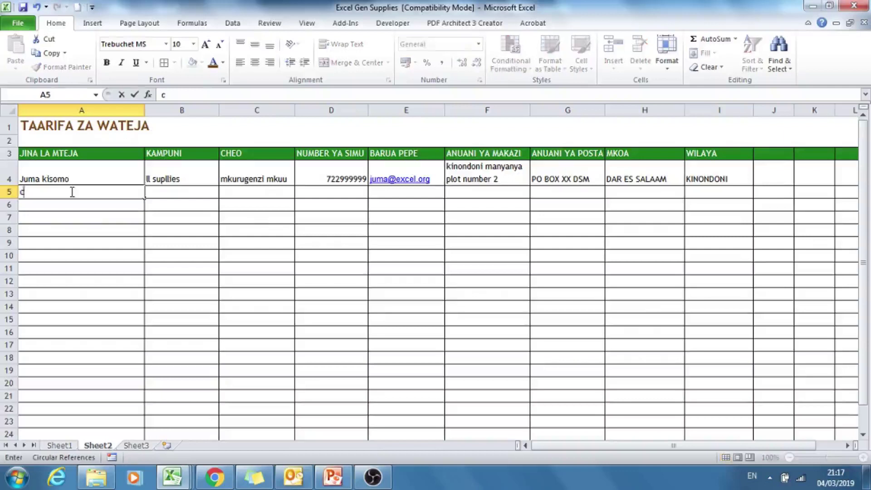
type("ha")
key("BackSpace")
key("BackSpace")
key("BackSpace")
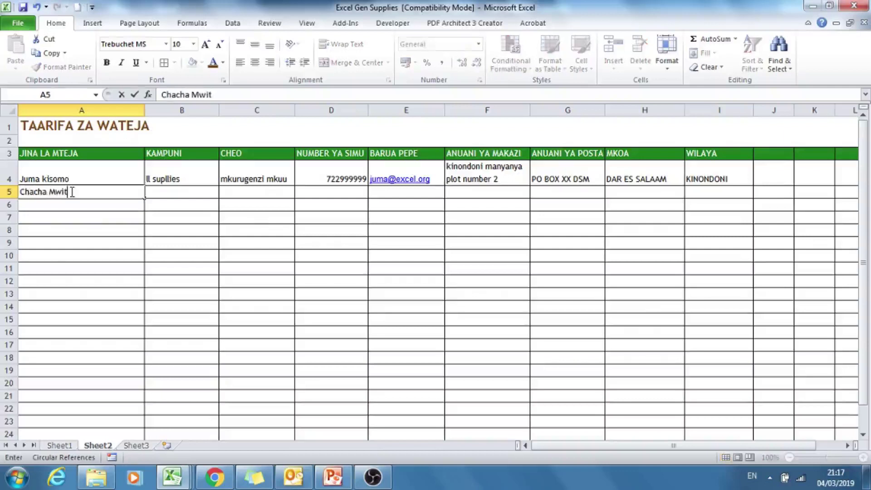
key("Return")
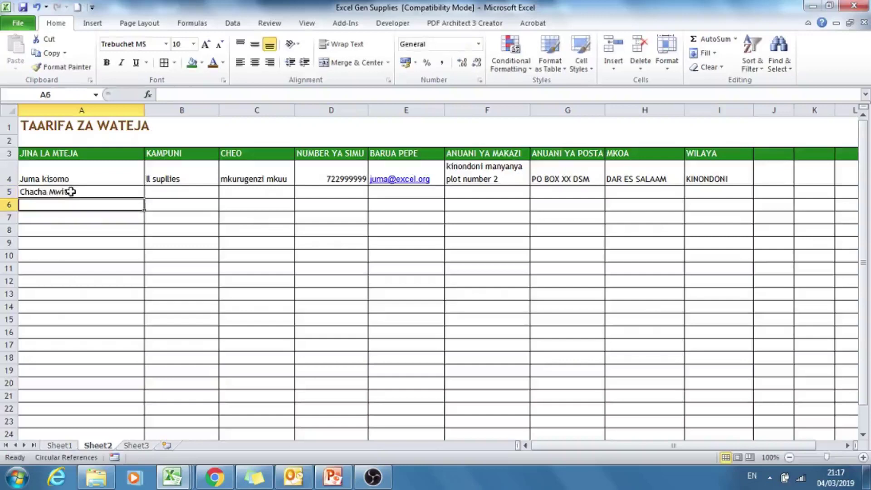
type("M")
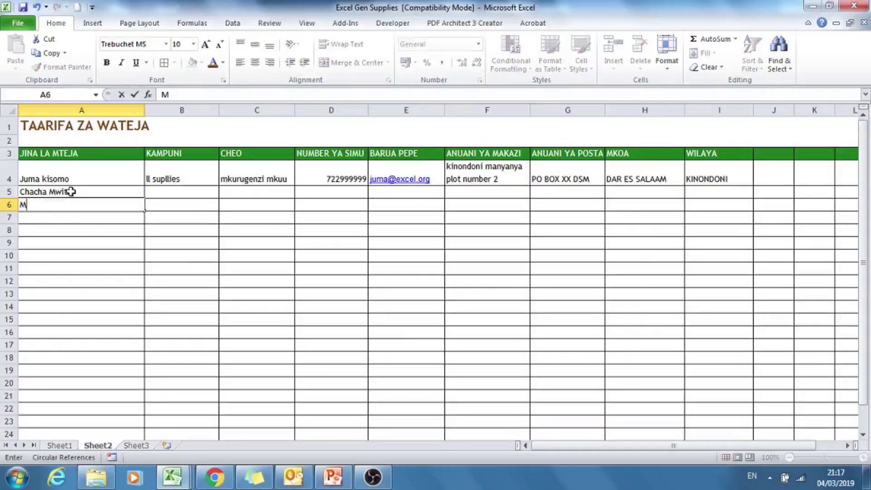
type("UTA")
key("BackSpace")
key("BackSpace")
key("BackSpace")
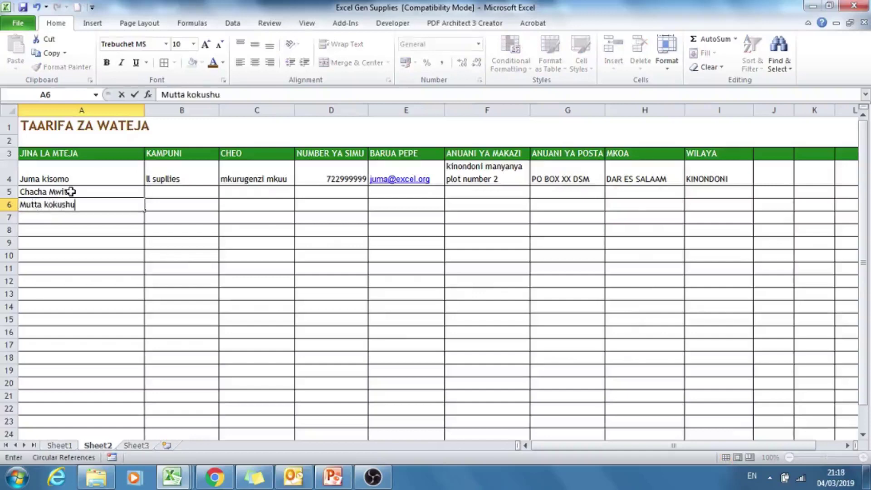
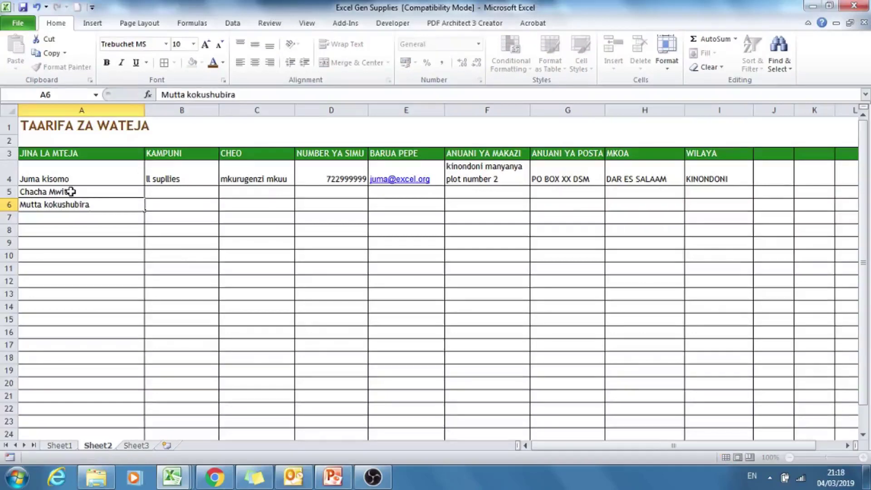
key("Tab")
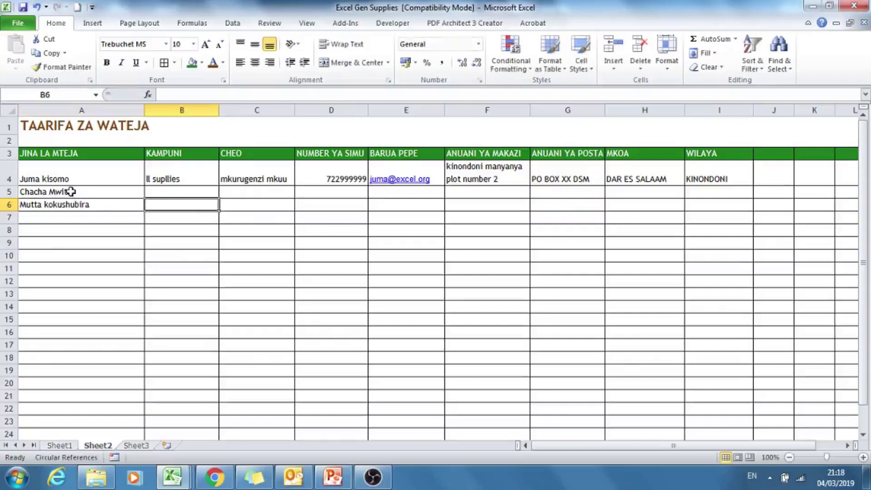
Step: Review the customer entries in A4 and the empty row below the names
left_click(62, 176)
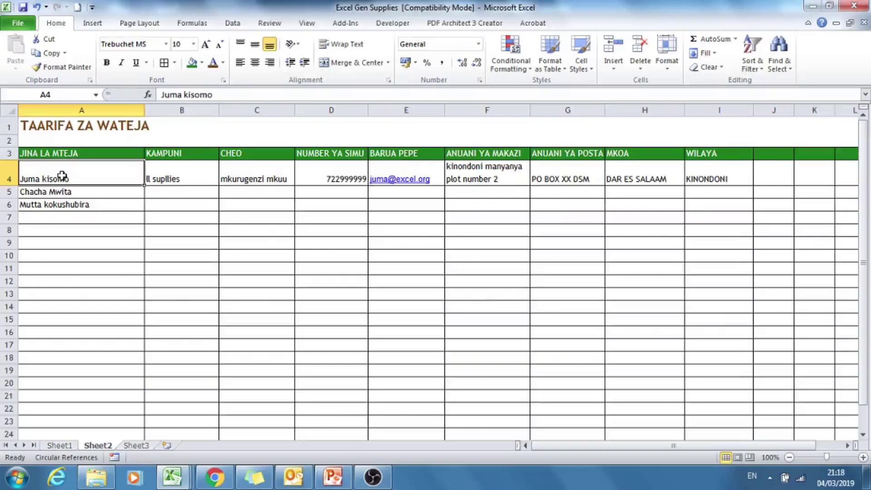
left_click(83, 217)
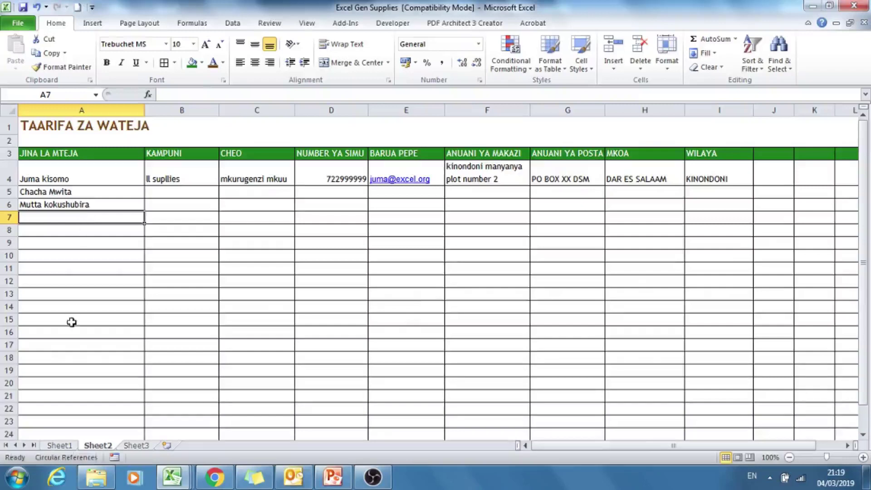
Step: Rename the Sheet1 tab holding the Yaliyomo table to HOME
double_click(60, 445)
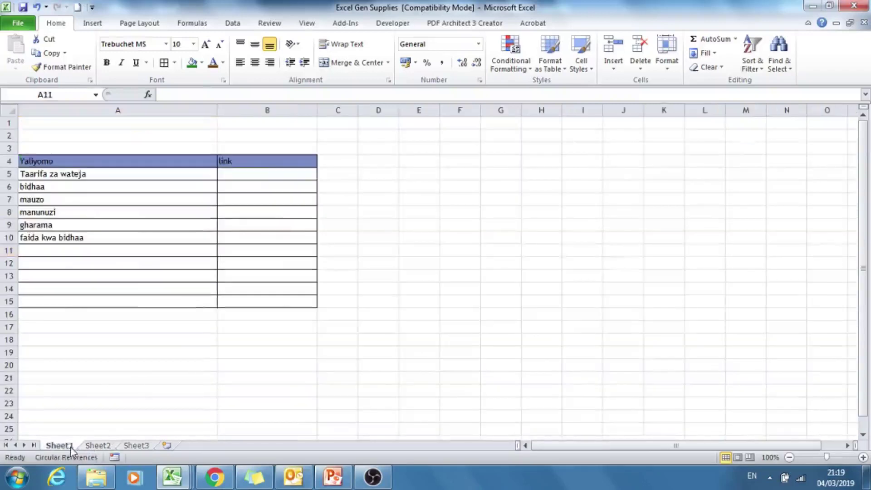
type("MW")
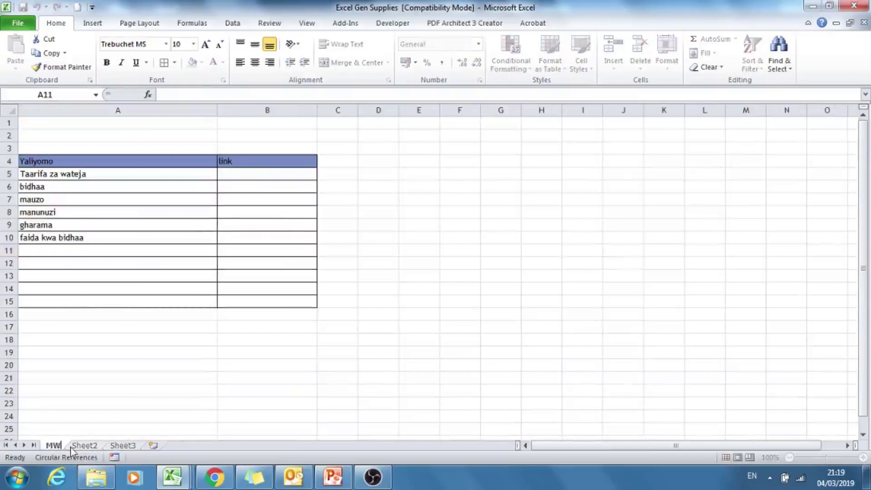
type("ANZO")
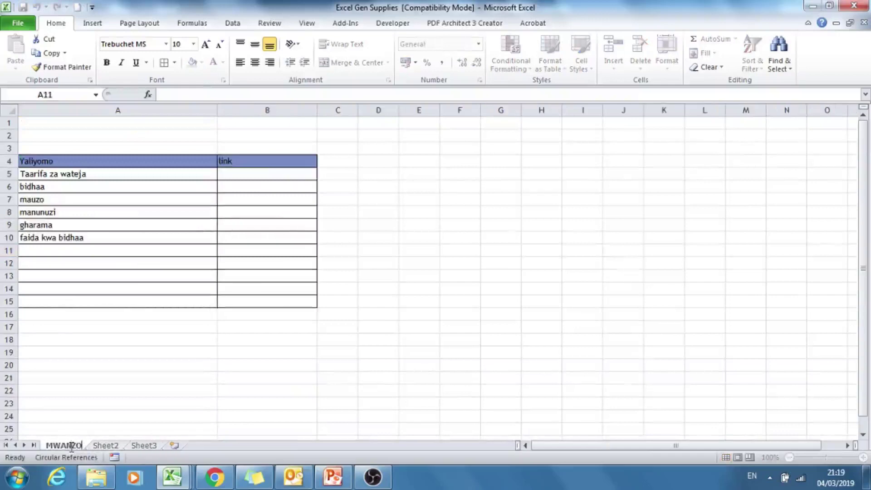
type("HO")
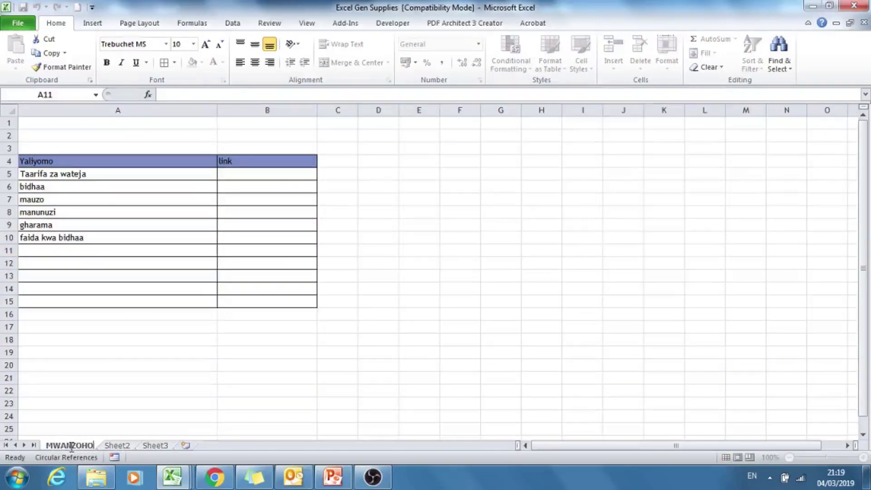
key("BackSpace")
key("BackSpace")
key("BackSpace")
key("BackSpace")
key("BackSpace")
type("NUMB")
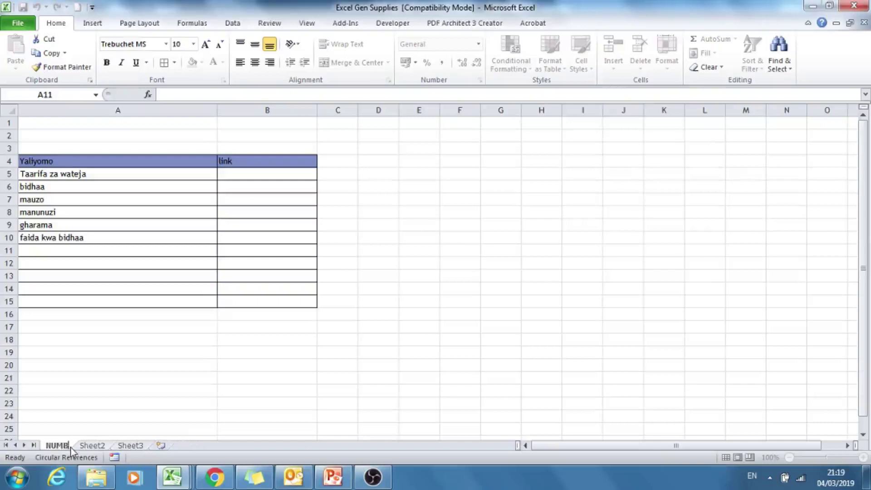
key("BackSpace")
key("BackSpace")
key("BackSpace")
type("YU")
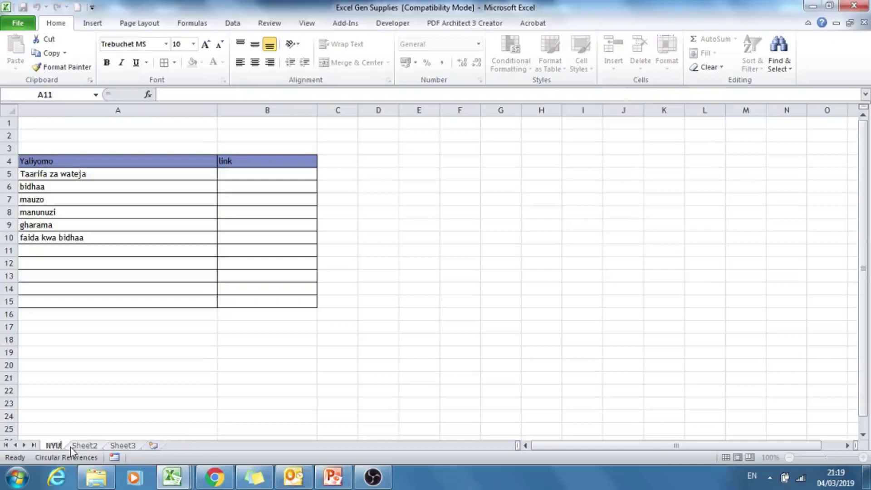
type("MBANII")
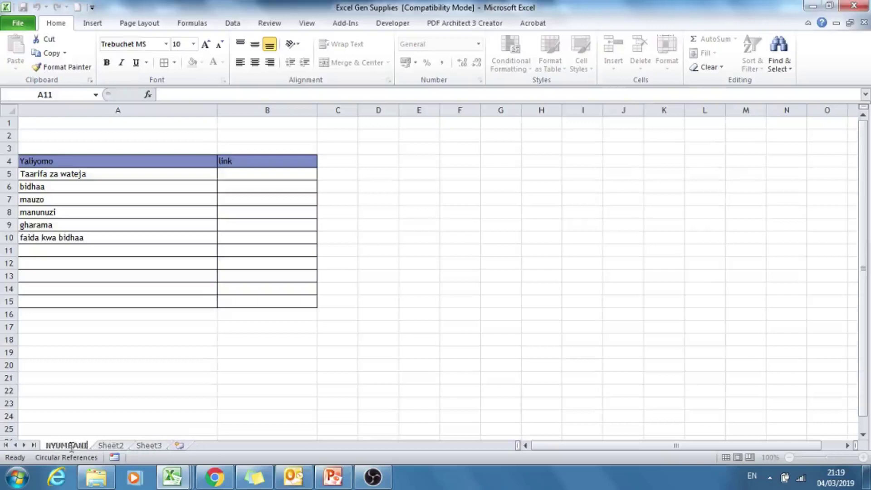
key("BackSpace")
key("BackSpace")
key("BackSpace")
key("BackSpace")
key("BackSpace")
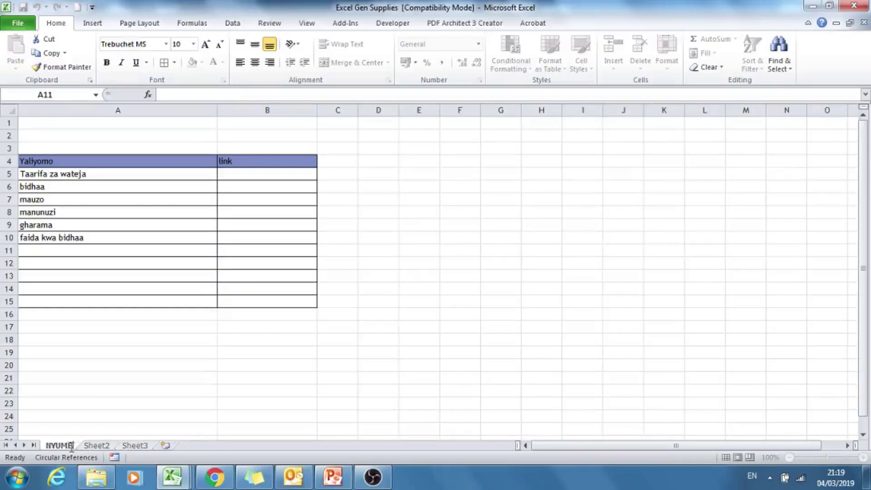
key("BackSpace")
key("BackSpace")
key("BackSpace")
type("HOME")
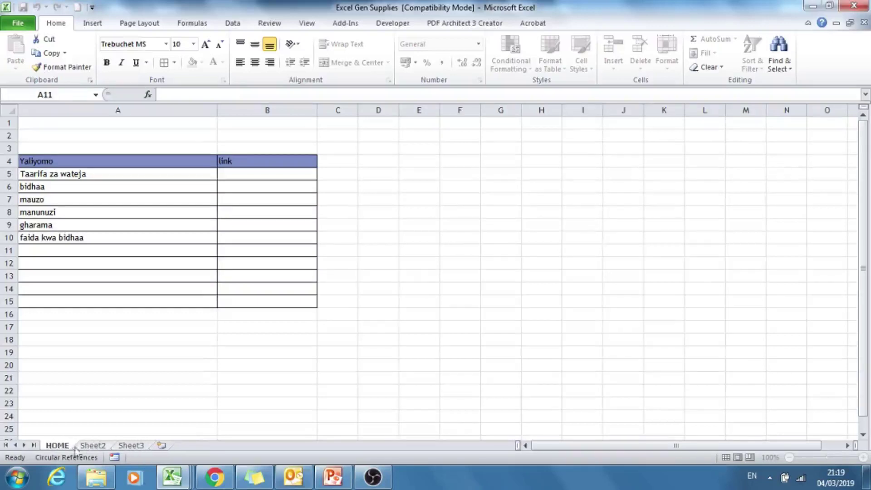
left_click(92, 447)
left_click(68, 447)
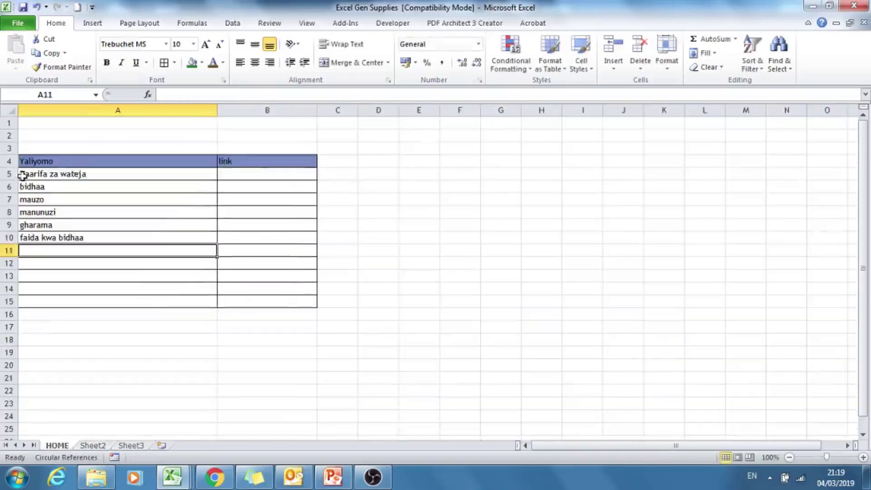
Step: Type the title EXCEL GEN SUPPLIES in capitals into cell A1 of the HOME sheet
left_click(48, 132)
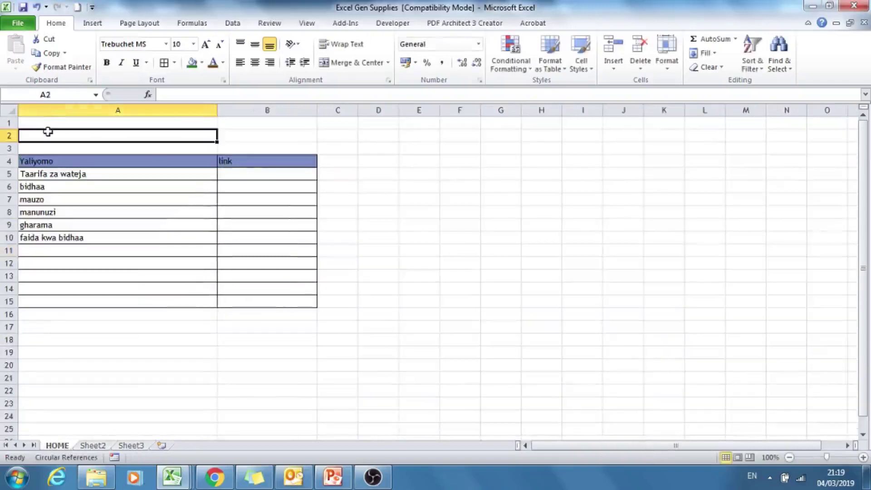
key("Up")
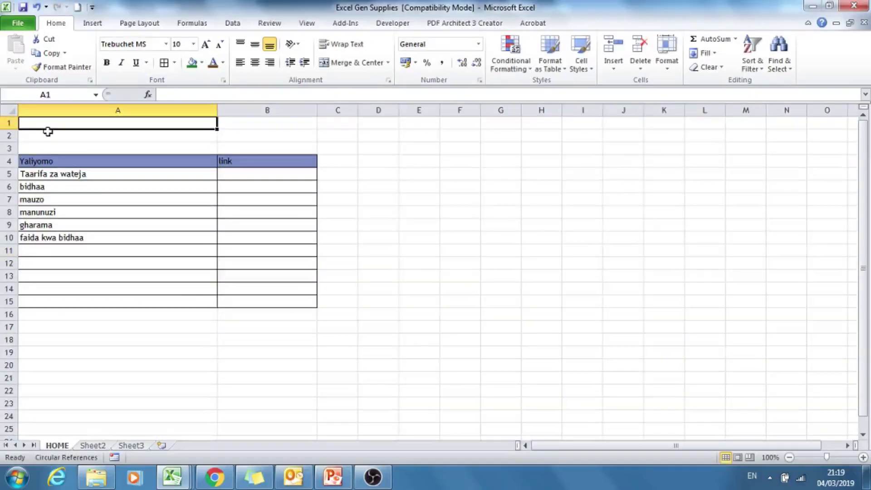
type("ec")
key("BackSpace")
key("BackSpace")
type("EC")
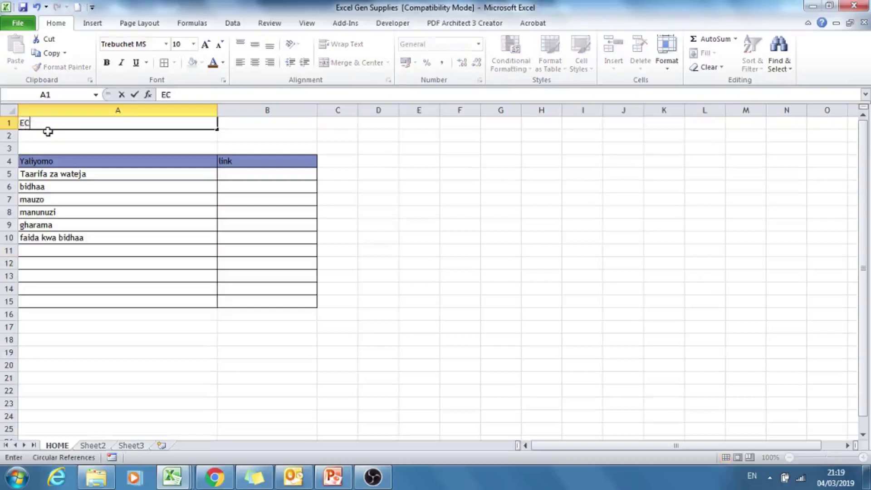
key("BackSpace")
type("XCEL GE")
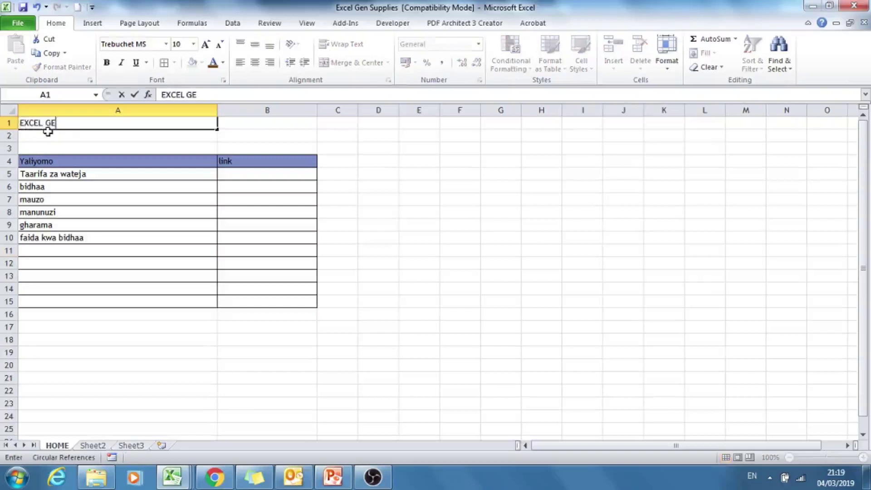
type("N SUPPLI")
type("ES")
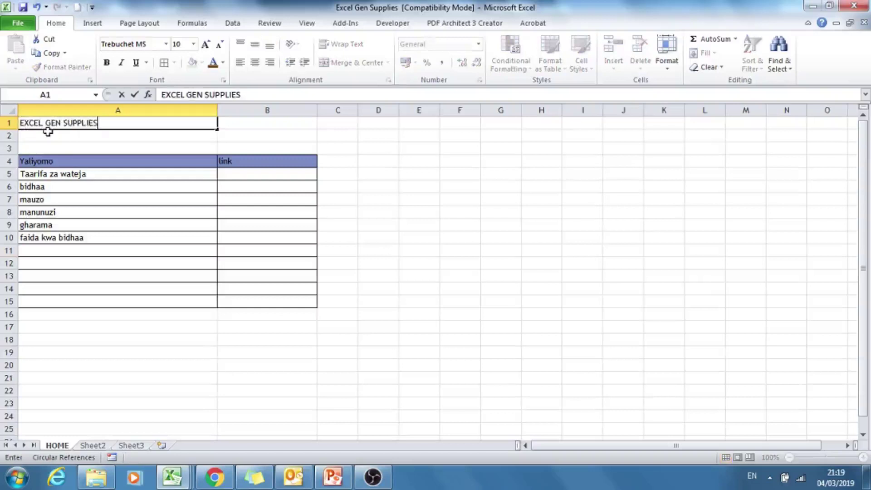
key("ctrl+Return")
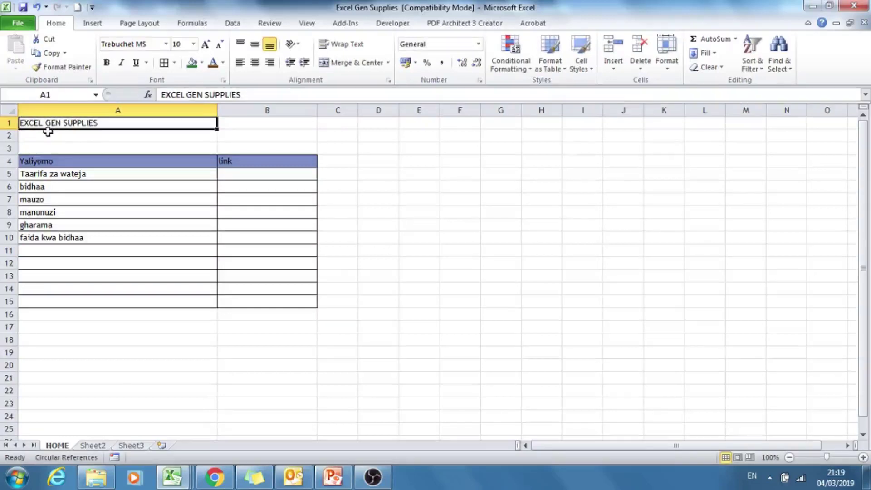
left_click(66, 146)
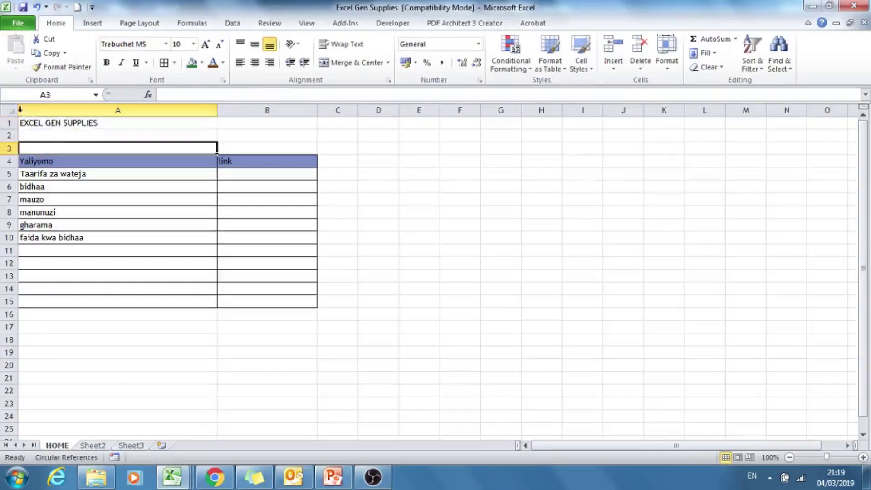
Step: Fill the whole HOME sheet with a light blue background
left_click(9, 110)
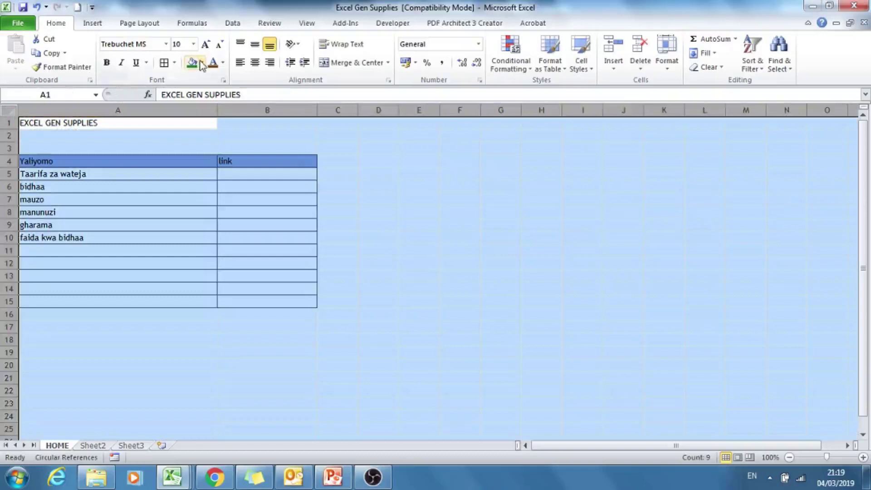
left_click(224, 146)
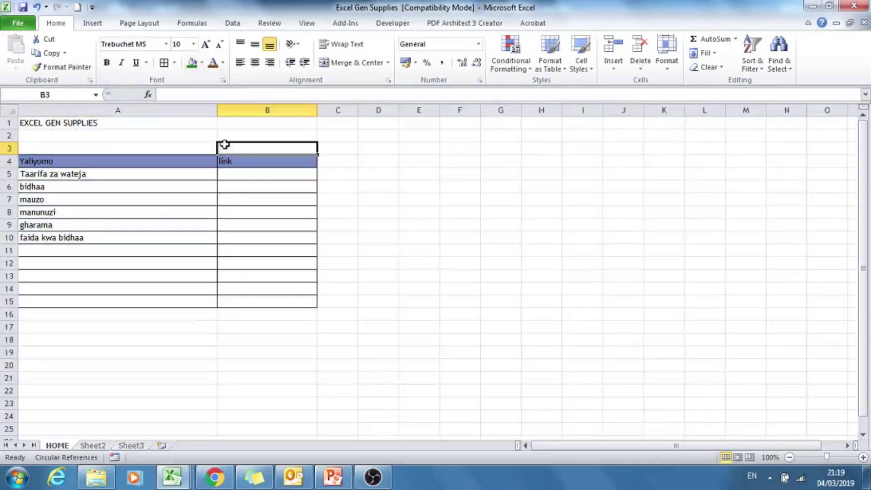
left_click(9, 112)
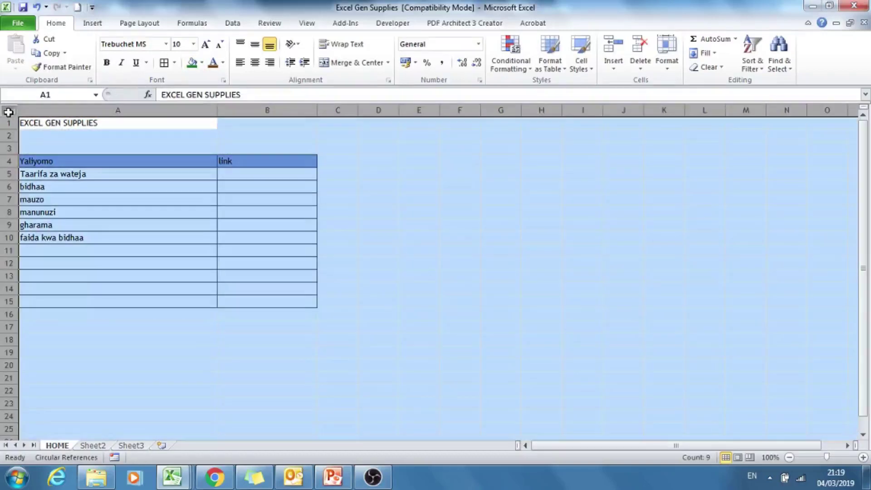
left_click(202, 64)
left_click(227, 113)
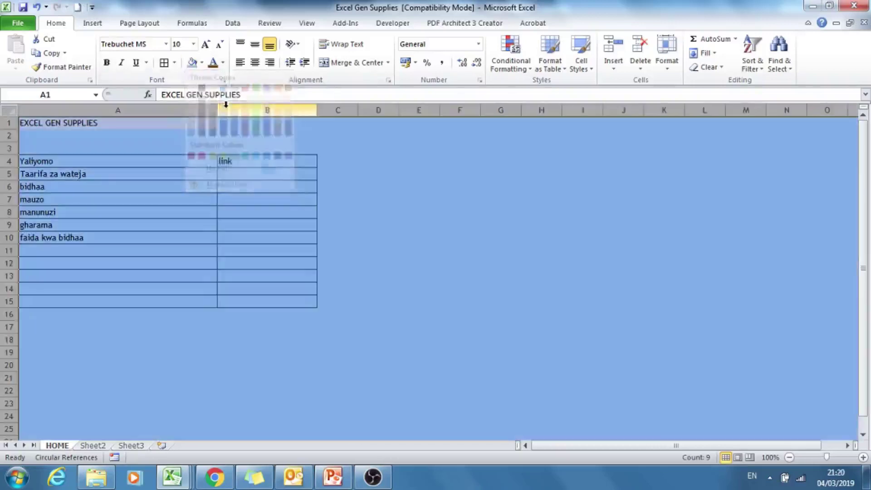
Step: Give the contents table body A5:B15 a gray fill
mouse_move(166, 177)
left_mouse_down()
mouse_move(245, 220)
mouse_move(266, 298)
left_mouse_up()
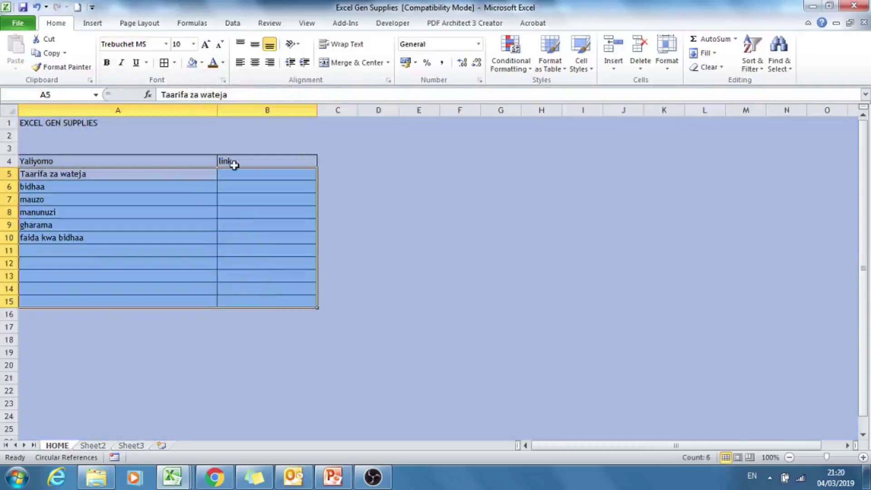
left_click(201, 63)
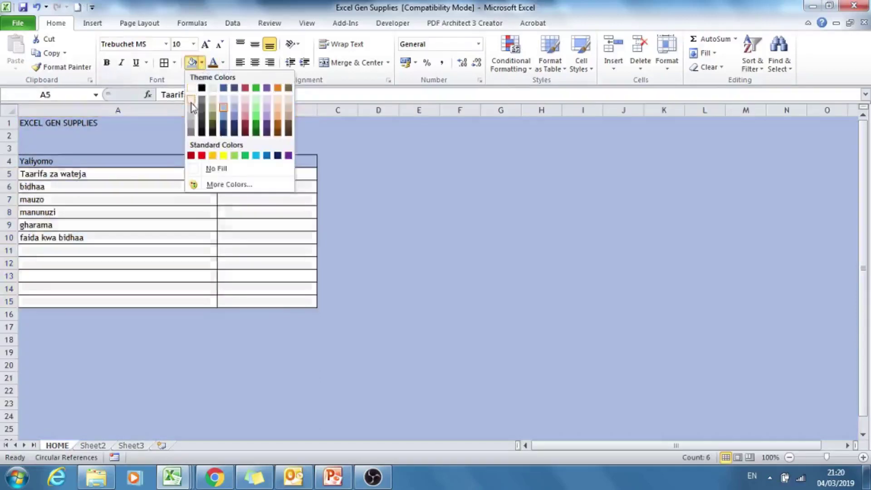
key("Escape")
Step: Make header row A4:B4 dark blue with bold white text
left_click_drag(135, 160, 229, 160)
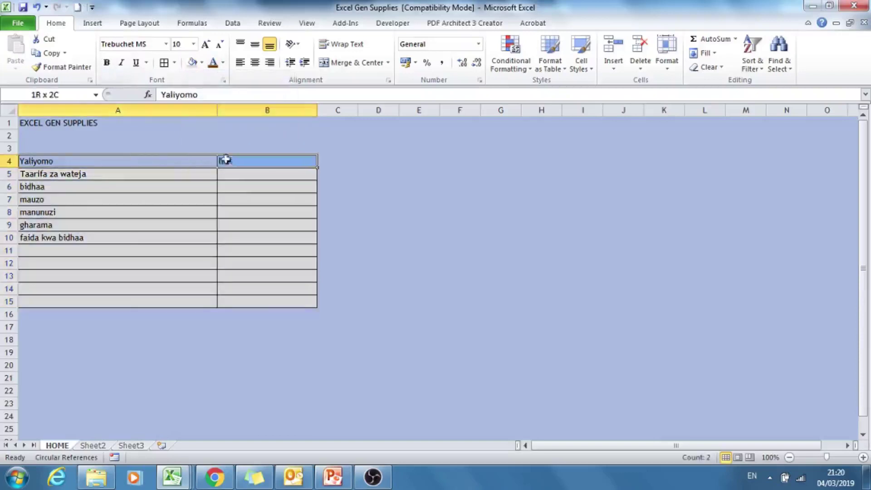
left_click(202, 63)
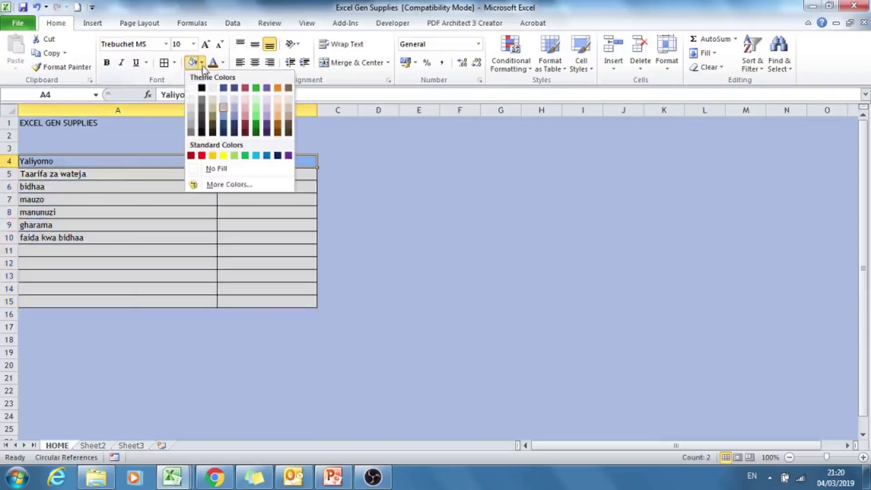
left_click(235, 128)
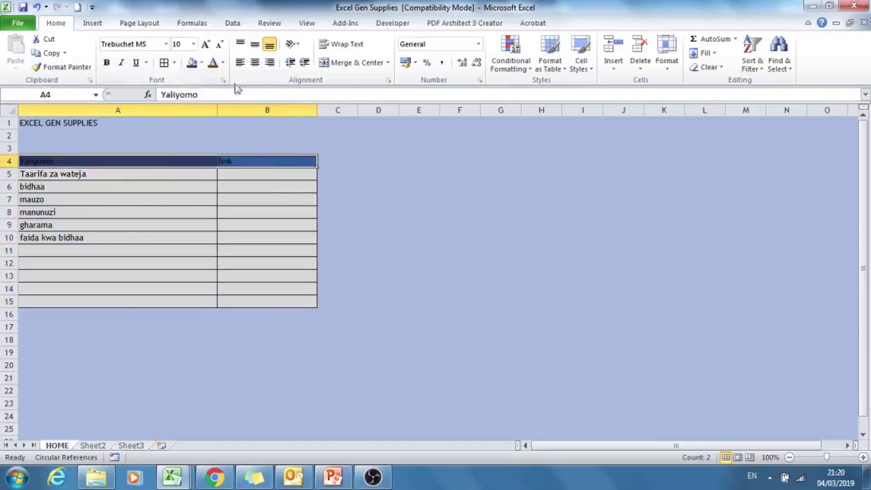
left_click(223, 63)
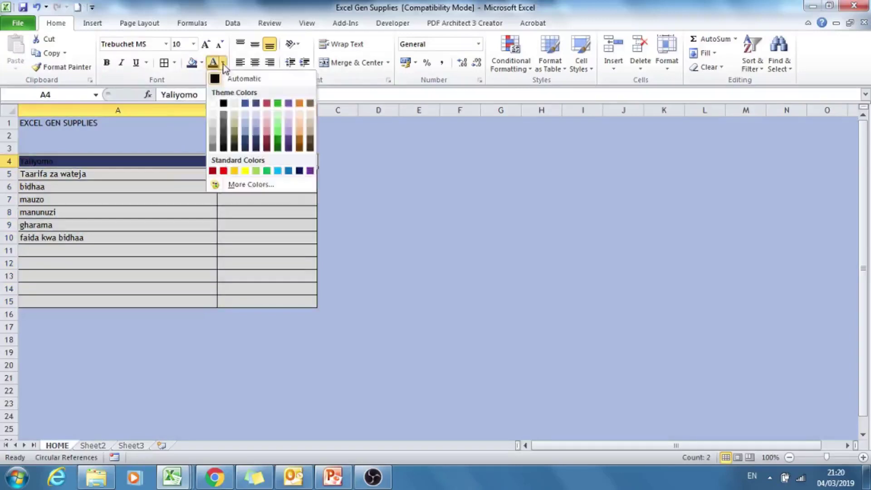
left_click(213, 102)
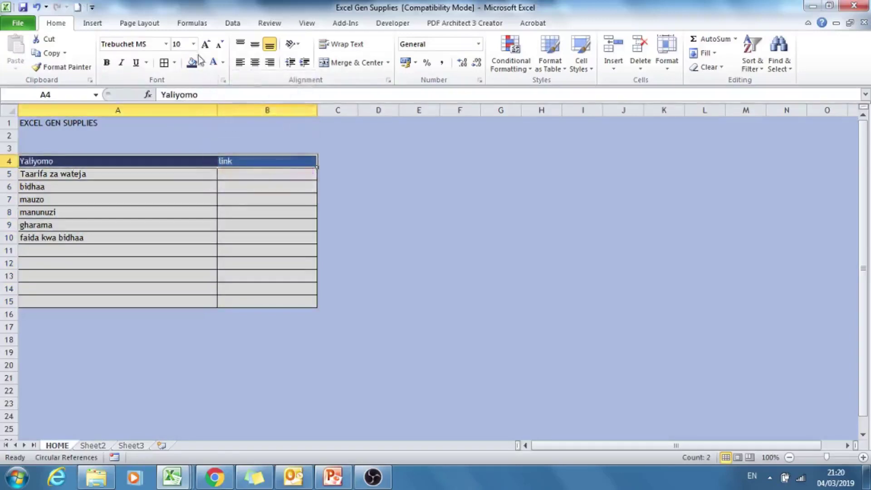
left_click(107, 63)
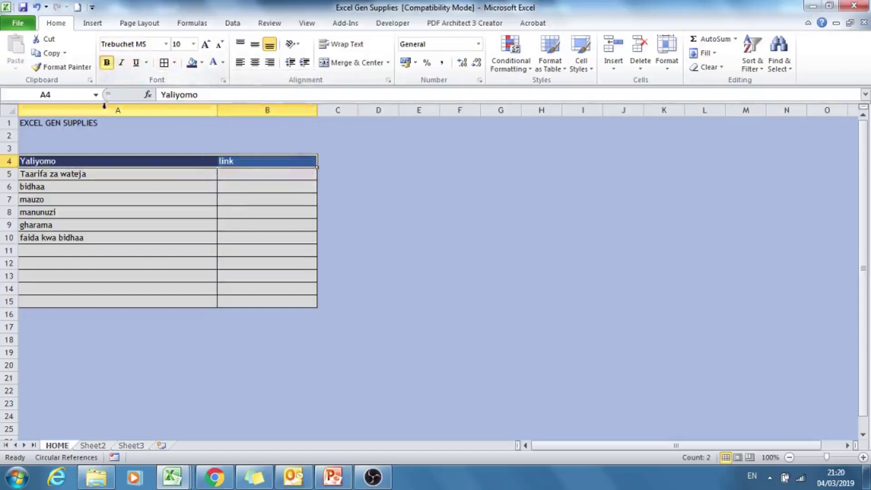
left_click(379, 339)
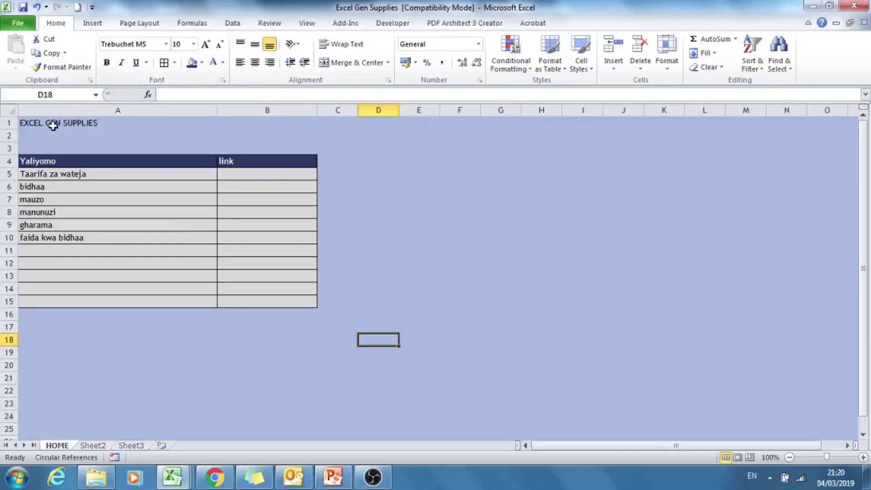
Step: Format the A1 title as 20-point Bernard MT Condensed, then go to Sheet2
left_click(54, 125)
left_click(193, 44)
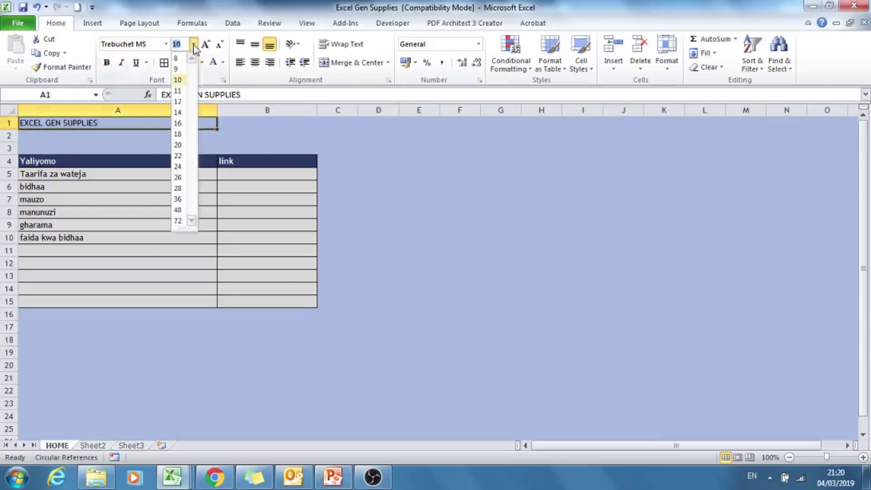
left_click(178, 144)
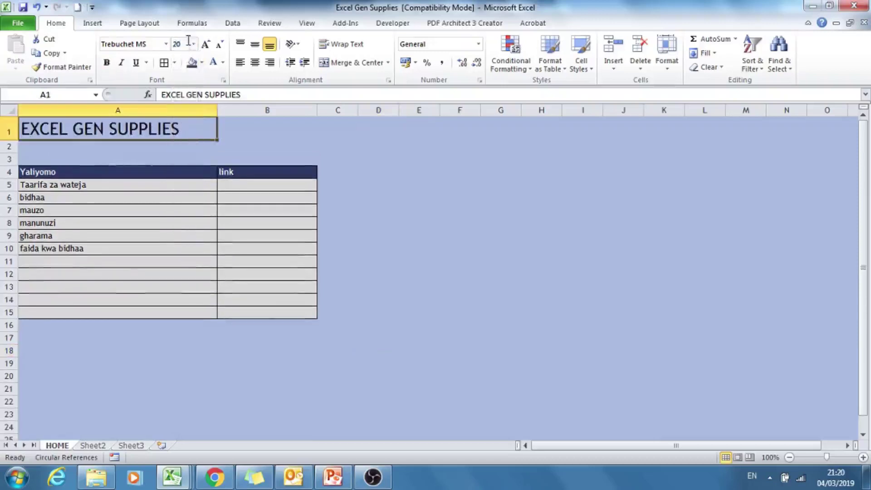
left_click(166, 44)
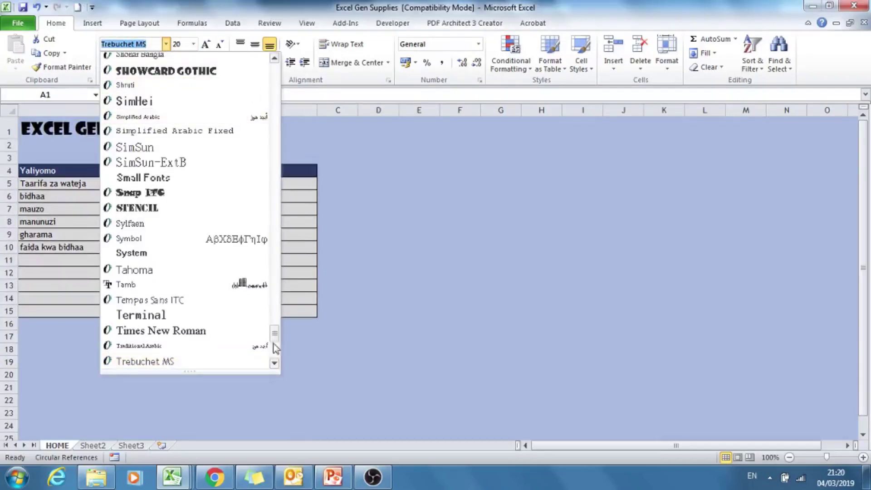
left_click_drag(275, 348, 275, 89)
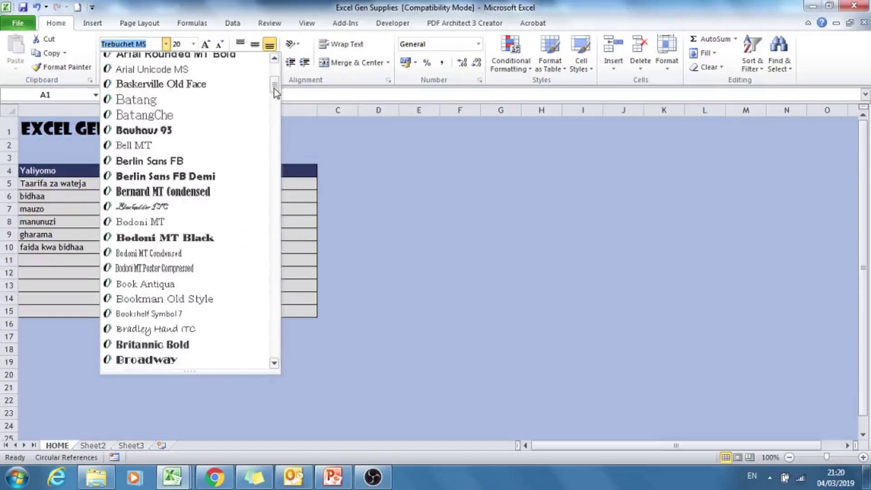
left_click(167, 191)
left_click(456, 207)
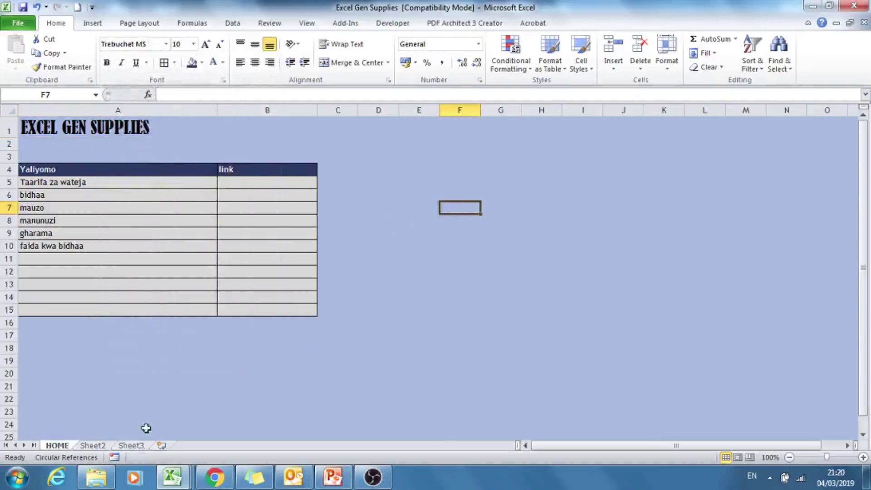
left_click(93, 446)
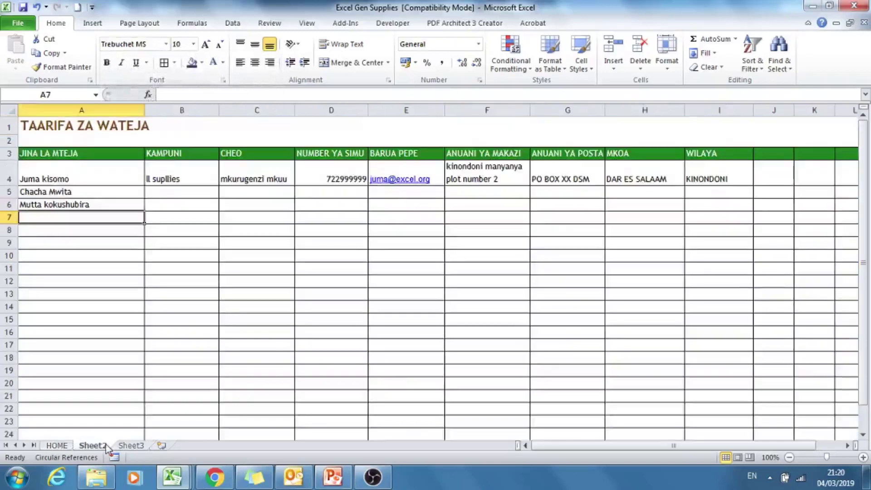
Step: Rename Sheet2 to 'Taarifa kwa wateja'
double_click(105, 446)
type("t")
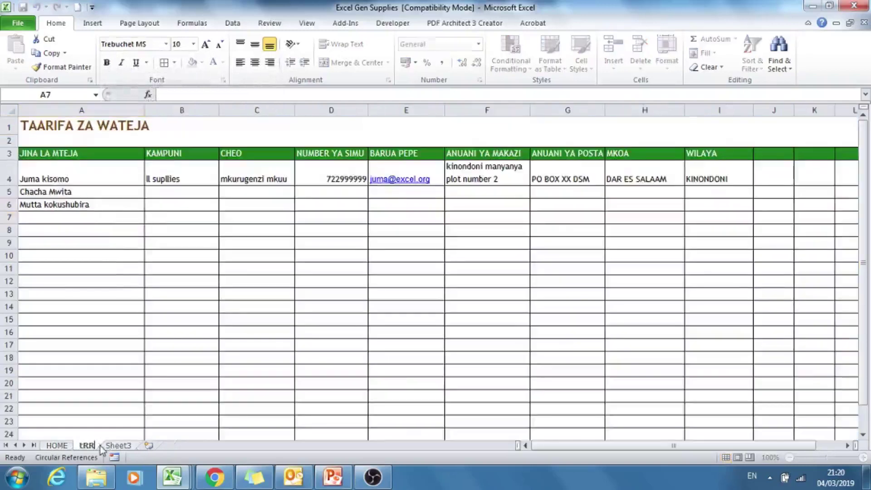
type("aar")
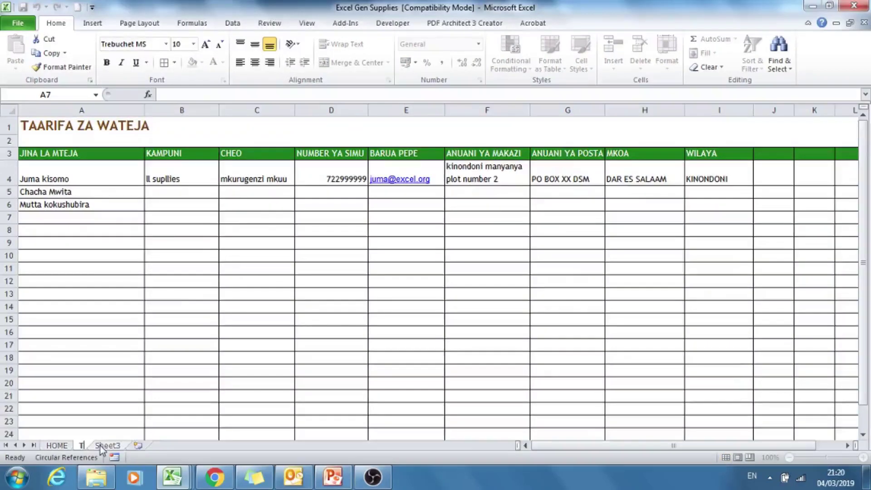
type("if")
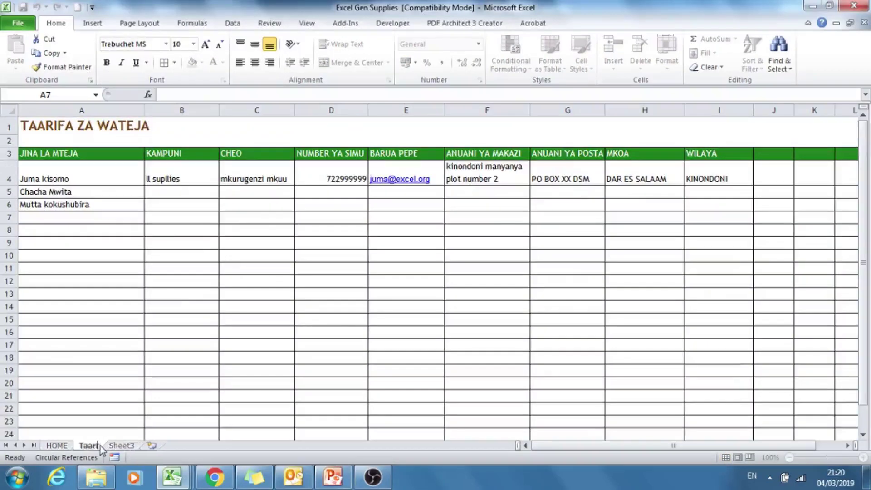
type("akwa wa")
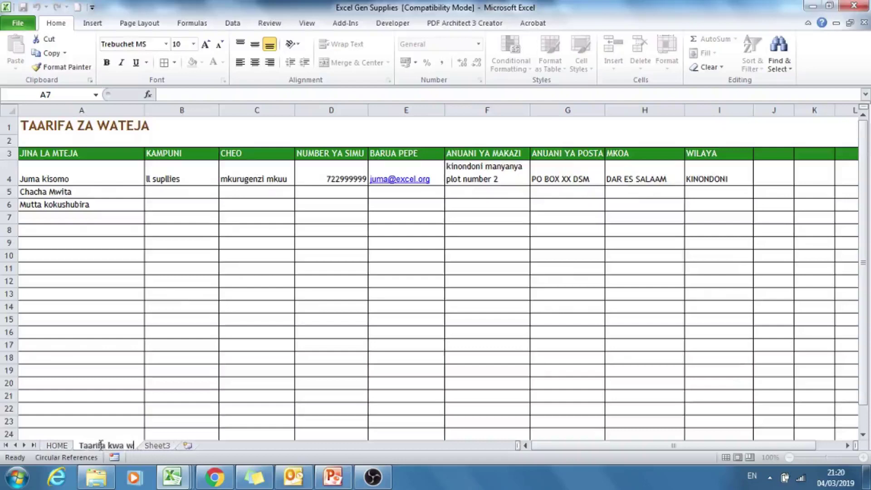
type("teg")
key("BackSpace")
type("j")
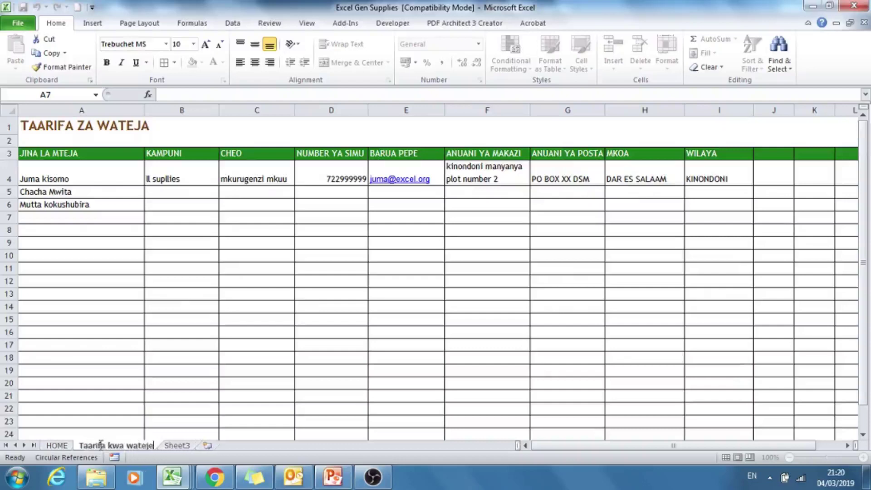
type("a")
left_click(176, 444)
Step: Rename Sheet3 to 'Bidhaa', checking the contents table entry on HOME first
double_click(176, 446)
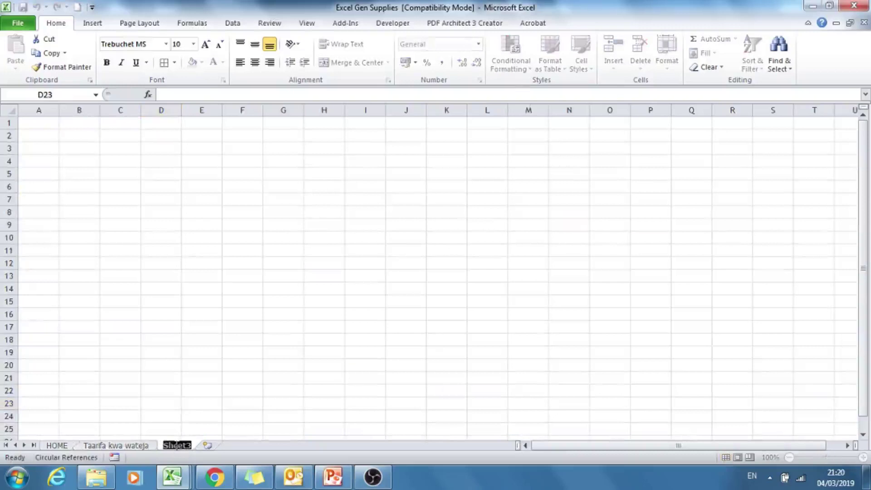
left_click(57, 445)
left_click(71, 194)
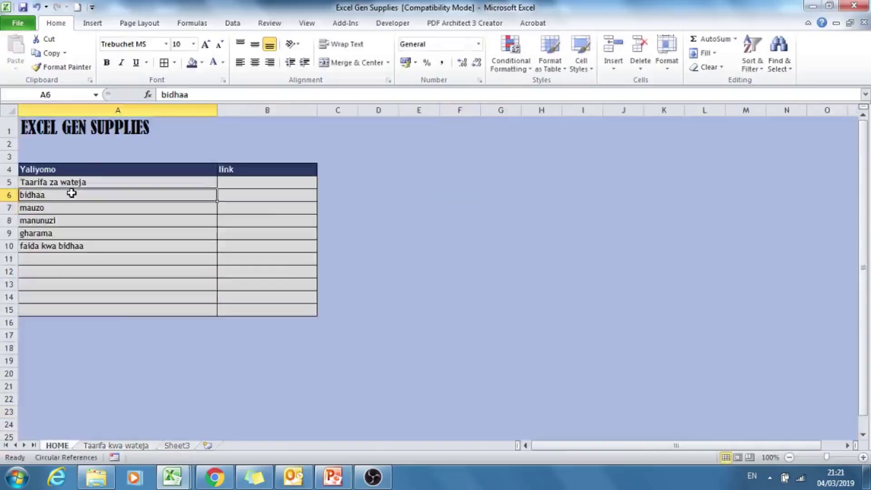
double_click(177, 446)
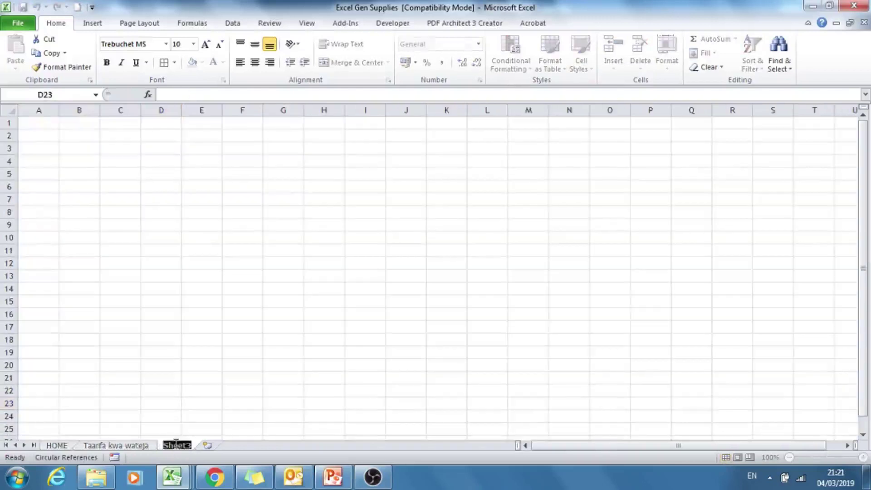
type("Bidhaa")
key("Return")
Step: Switch between the Taarifa kwa wateja and Bidhaa sheets, ending on Taarifa kwa wateja
left_click(132, 446)
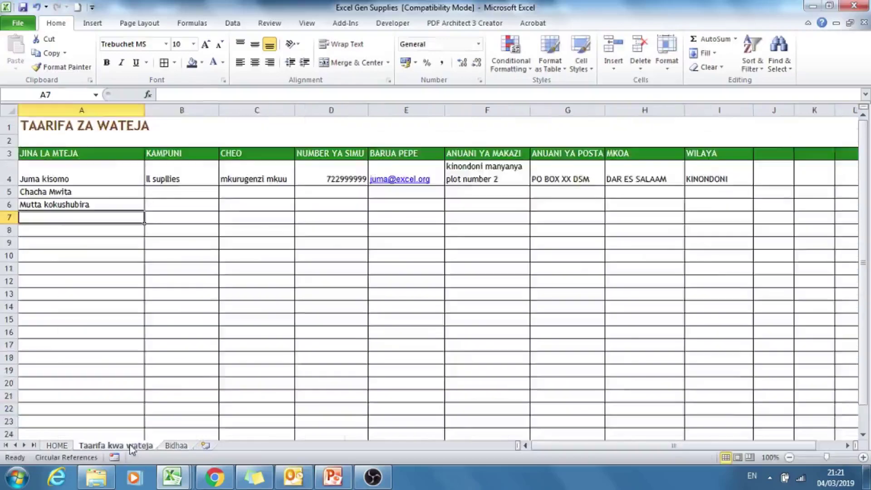
left_click(168, 447)
left_click(150, 447)
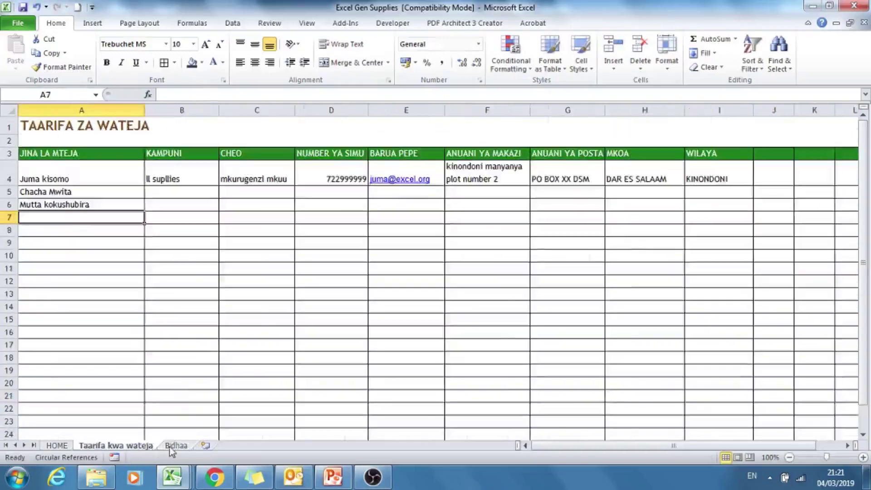
left_click(171, 447)
left_click(153, 446)
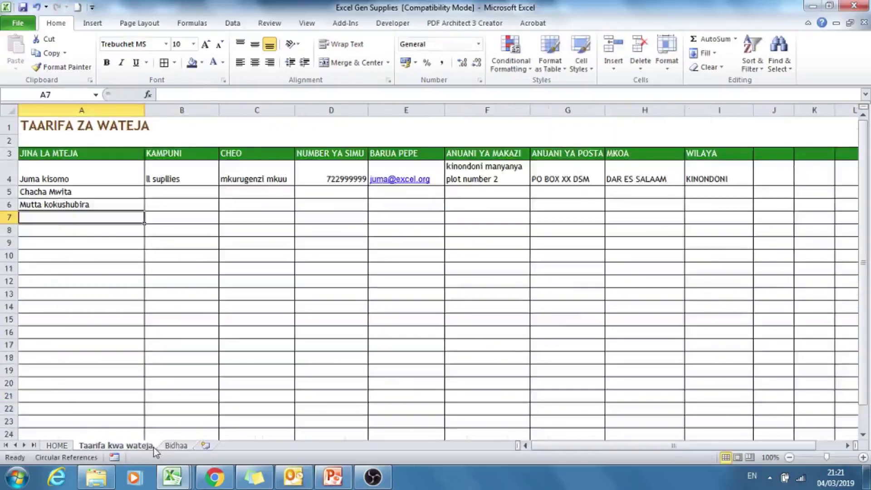
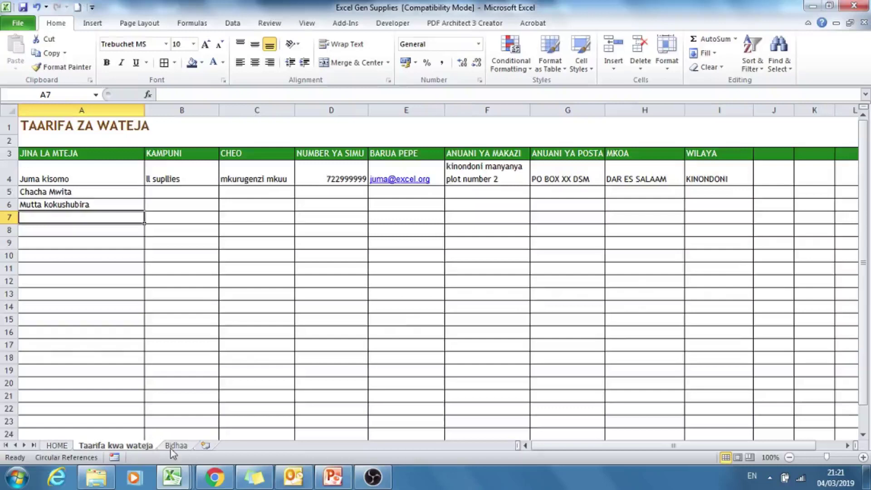
Step: Switch to the empty Bidhaa sheet and select cell A1
left_click(172, 447)
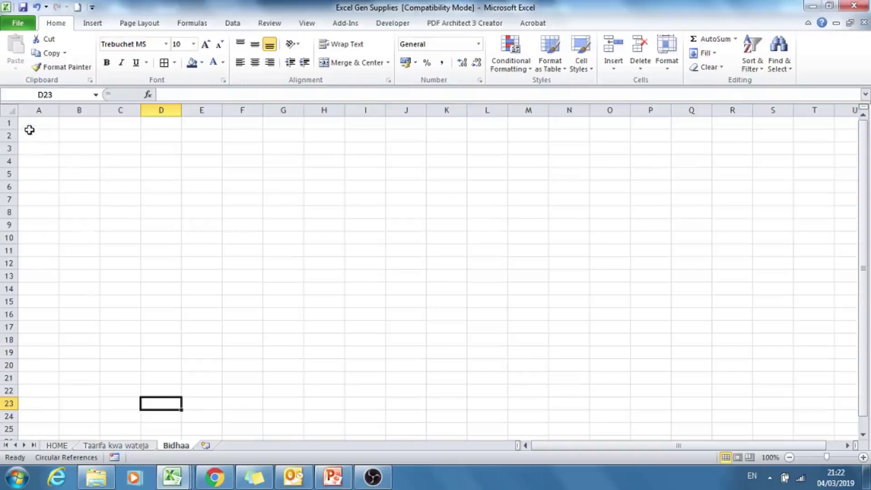
left_click(12, 113)
left_click(42, 135)
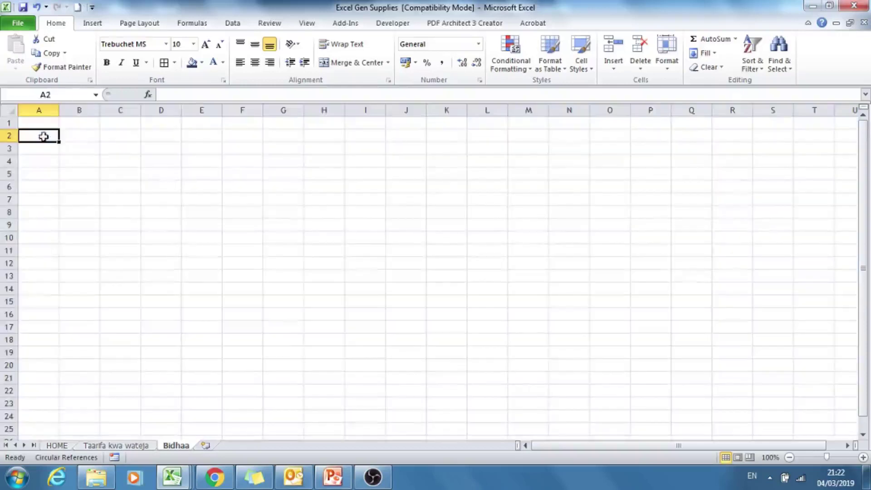
left_click(47, 163)
left_click(10, 111)
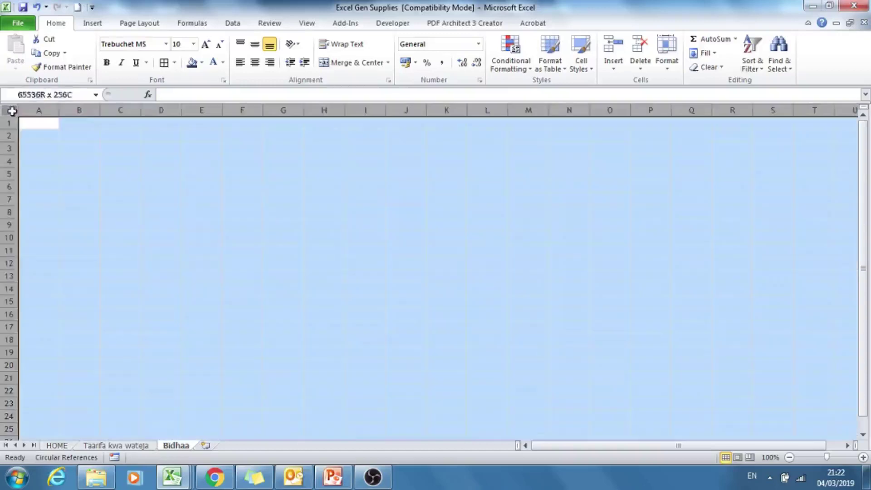
left_click(39, 123)
Step: Enter the title BIDHAA in cell A1
type("b")
key("BackSpace")
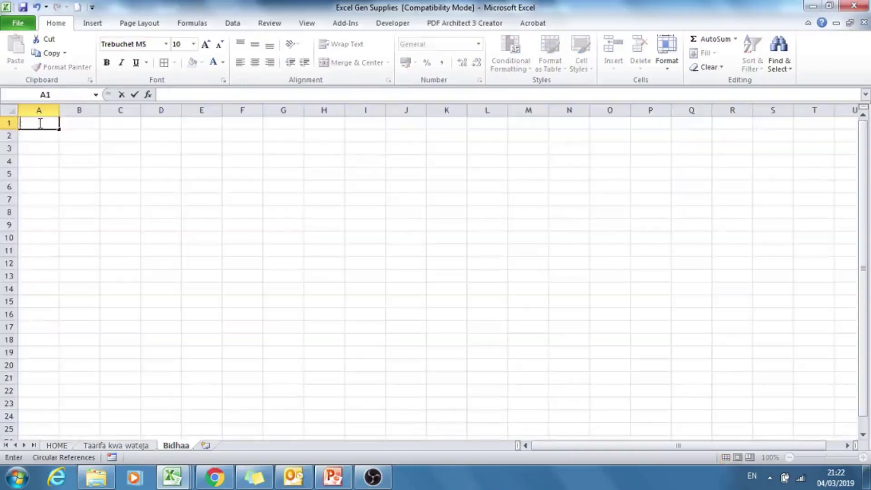
type("BI")
type("DHAA")
key("BackSpace")
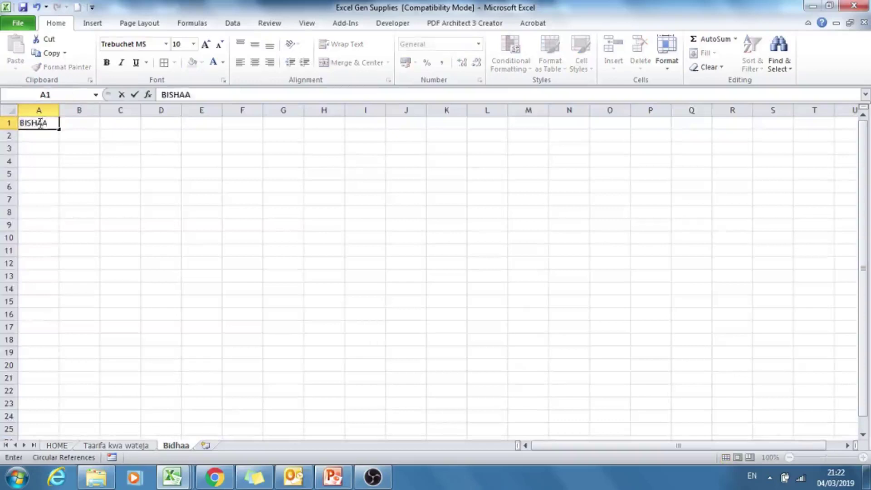
key("BackSpace")
key("BackSpace")
key("BackSpace")
type("DHAA")
left_click(47, 174)
Step: Make the A1 title bold at 18 point and widen column A to fit it
left_click(24, 123)
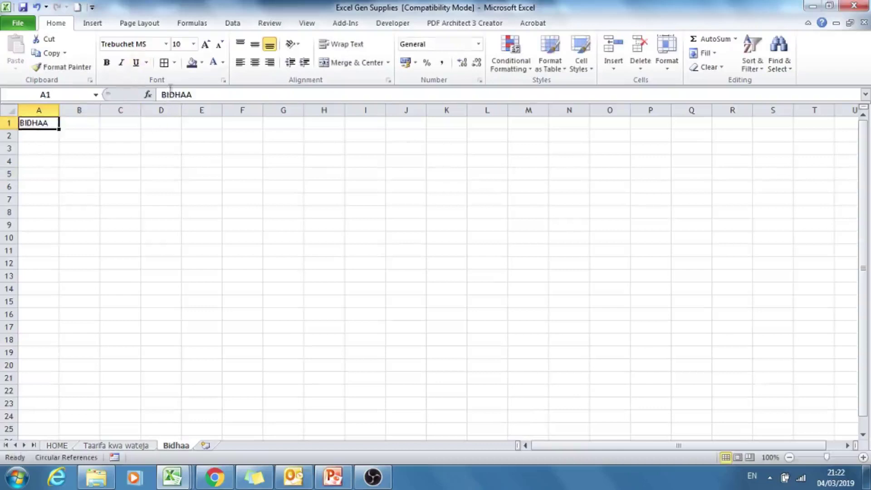
left_click(107, 63)
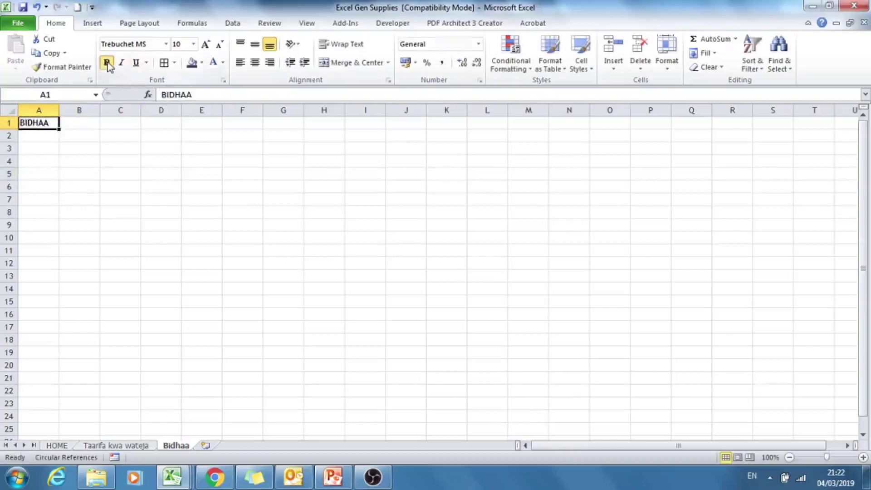
left_click(194, 45)
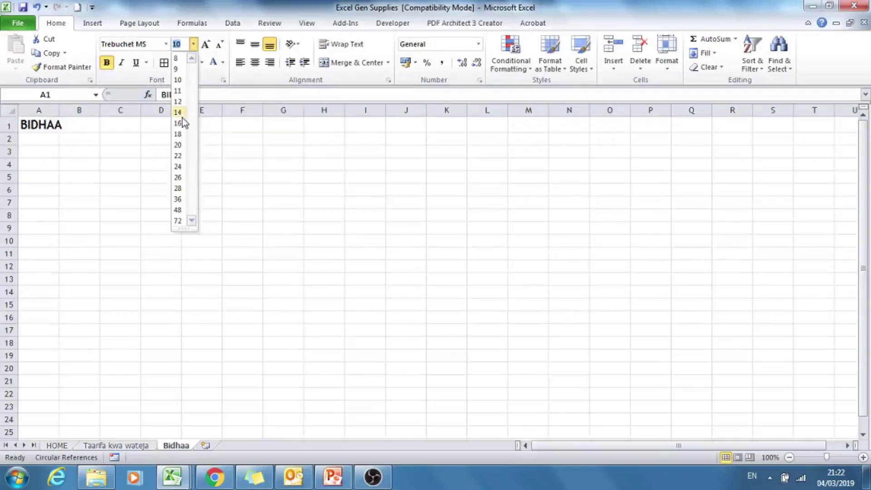
left_click(183, 134)
left_click_drag(59, 110, 77, 170)
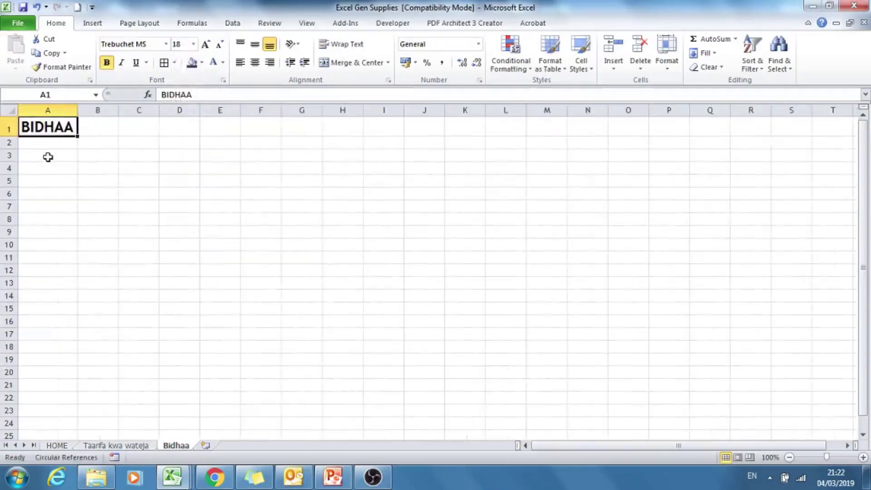
left_click(48, 157)
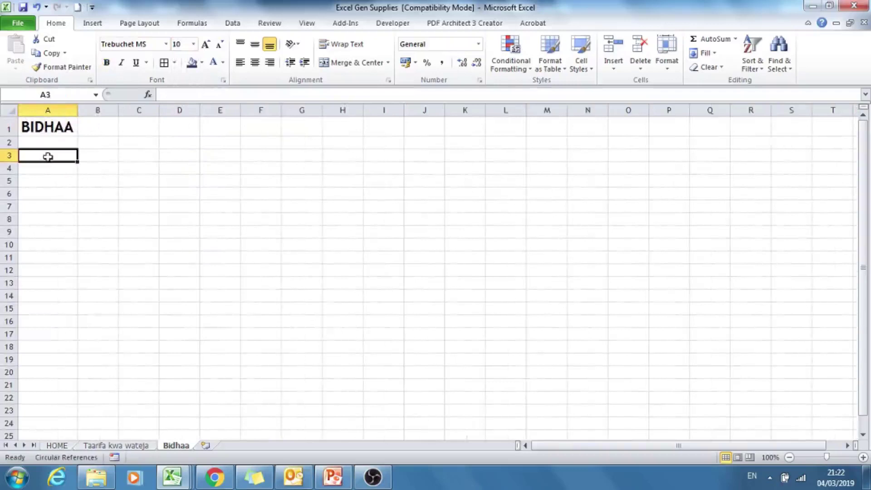
Step: Enter the heading JINA LA BIDHAA in A3 and widen column A to fit
type("JI")
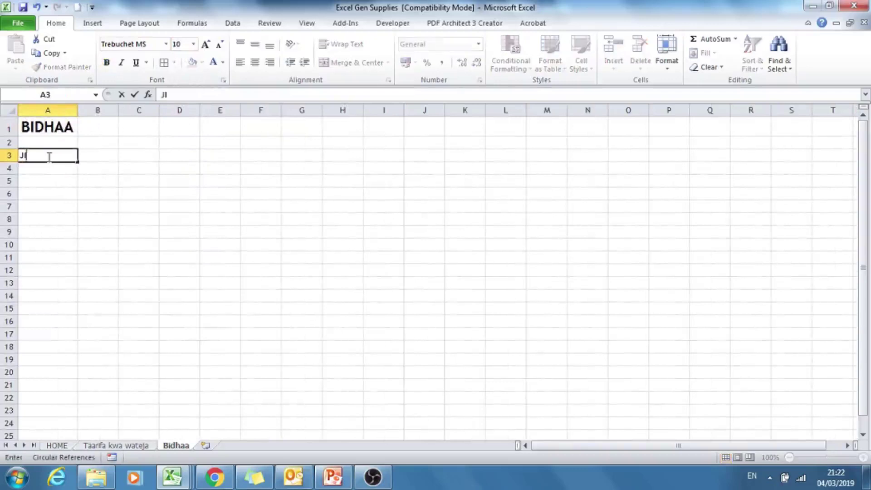
type("NA LA BI")
type("D")
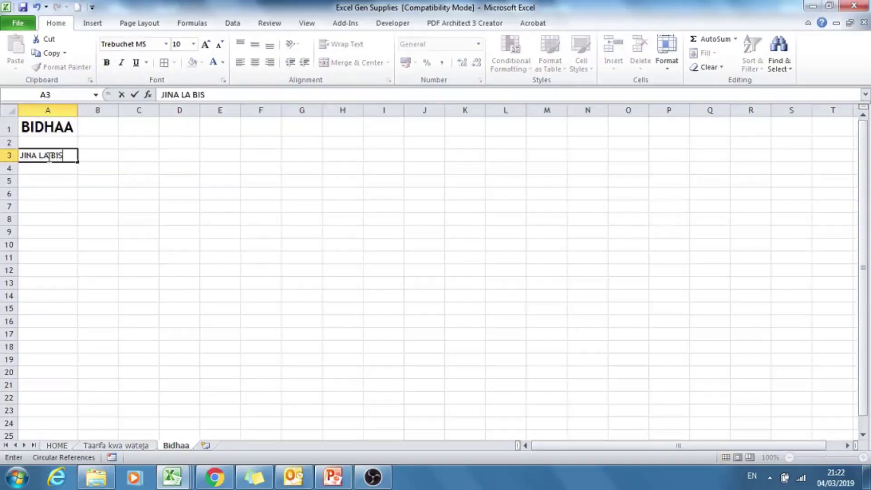
type("HAA")
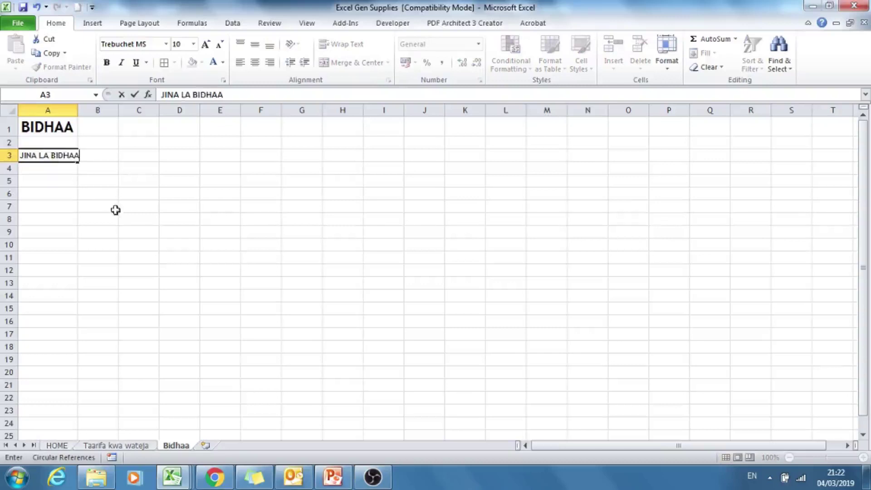
left_click(114, 207)
left_click_drag(77, 110, 82, 111)
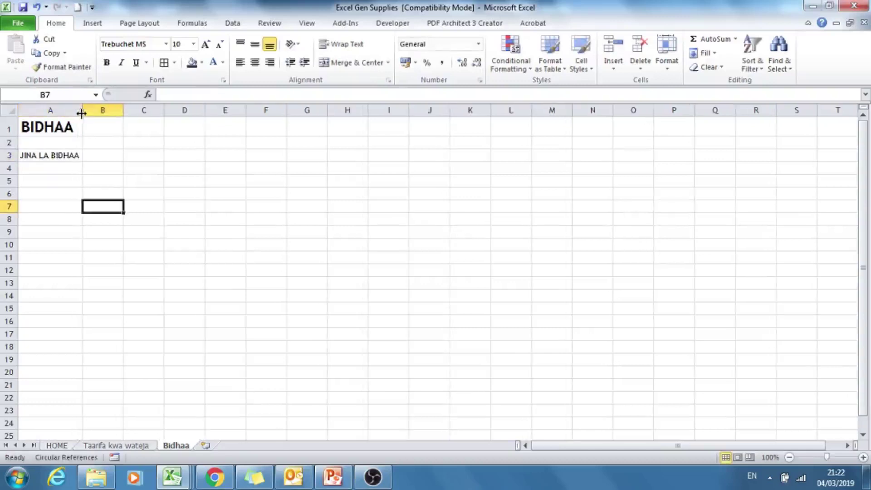
left_click(72, 158)
Step: Enter the heading KIPINO CHA MANUNUZI in B3 and widen column B to fit
left_click(100, 157)
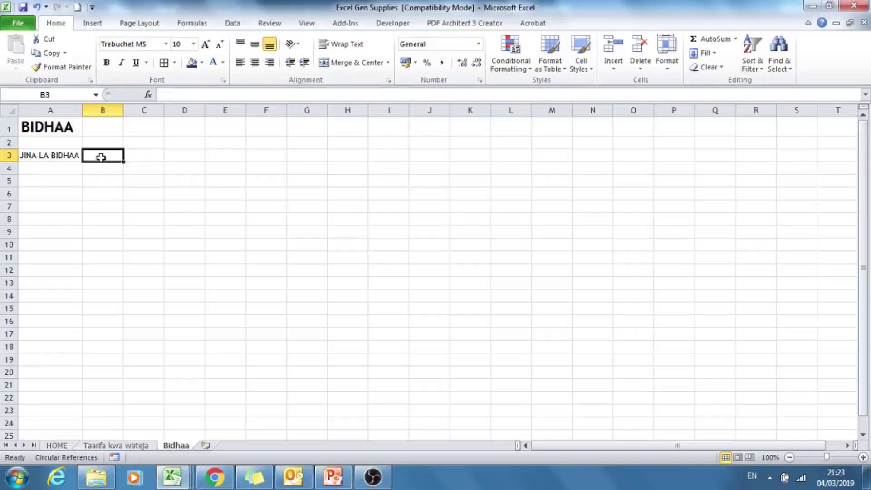
type("KIPI")
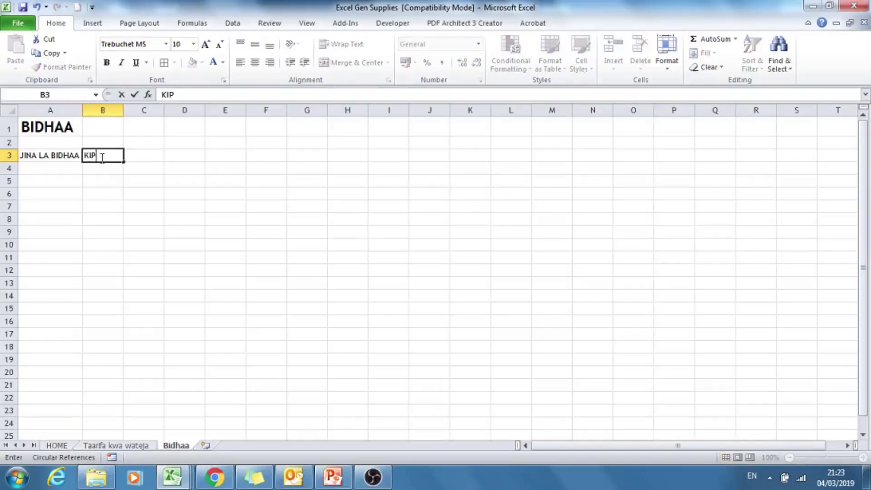
type("NO CHA")
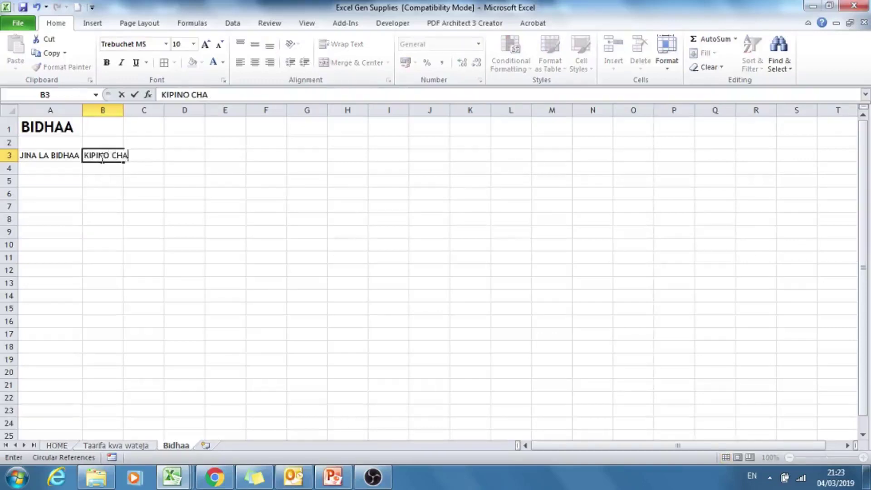
type(" MANUNUZI")
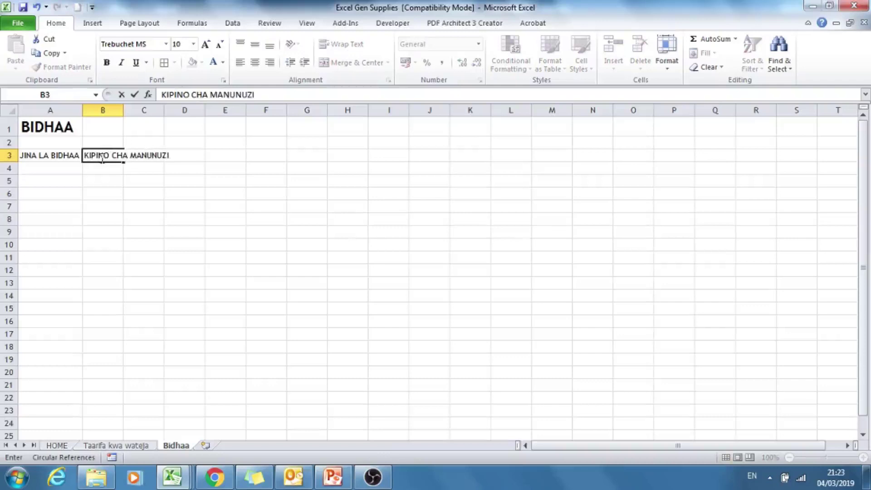
left_click(182, 202)
left_click_drag(125, 112, 173, 112)
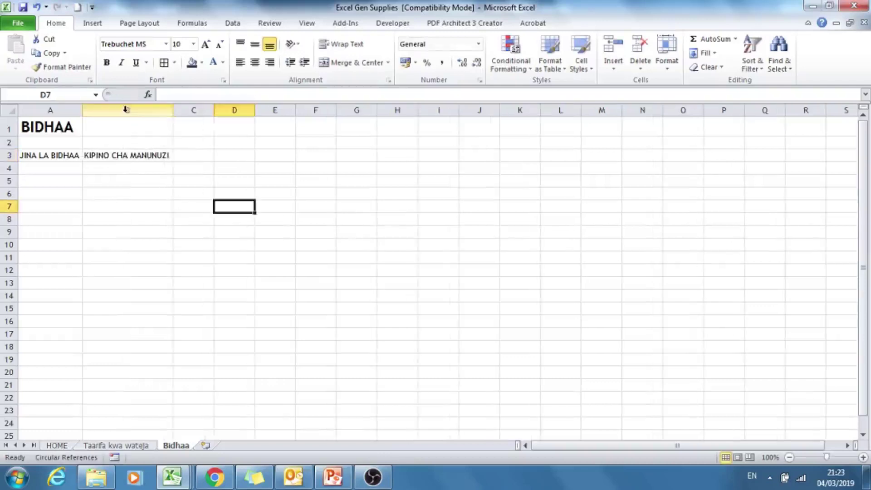
left_click(137, 158)
left_click(68, 155)
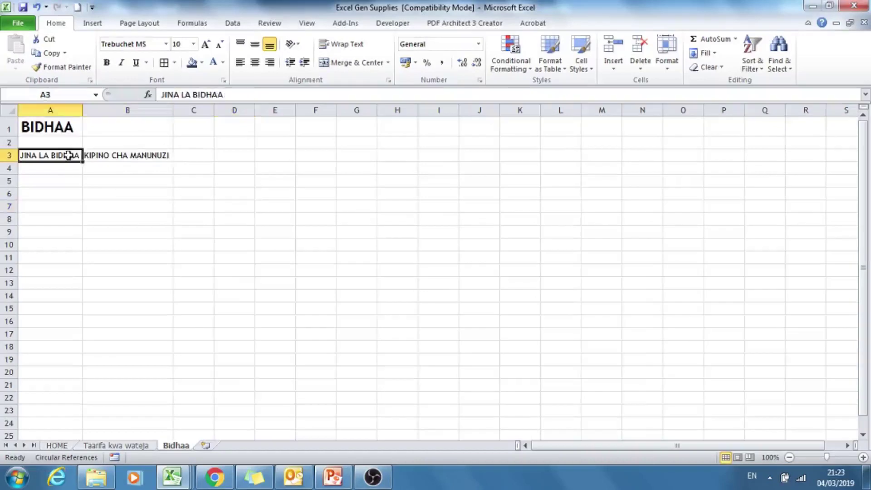
left_click(114, 156)
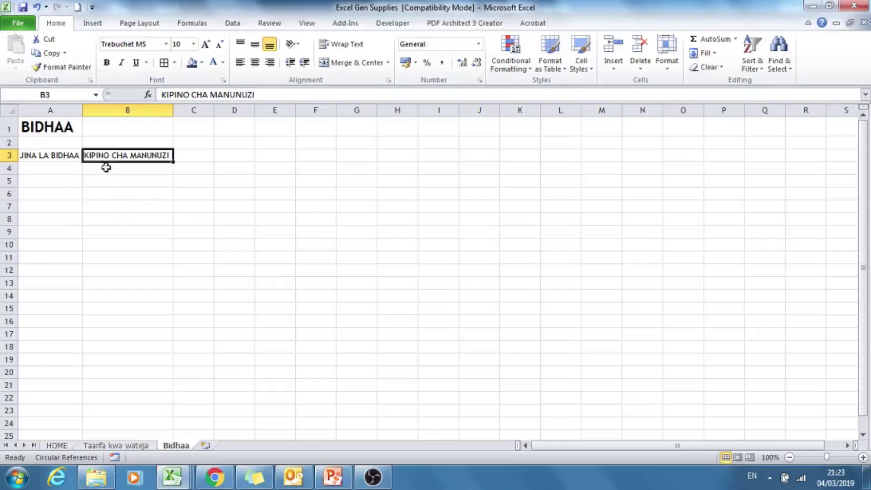
Step: Correct the B3 heading to read KIPIMO CHA MANUNUZI
double_click(104, 156)
key("BackSpace")
type("M")
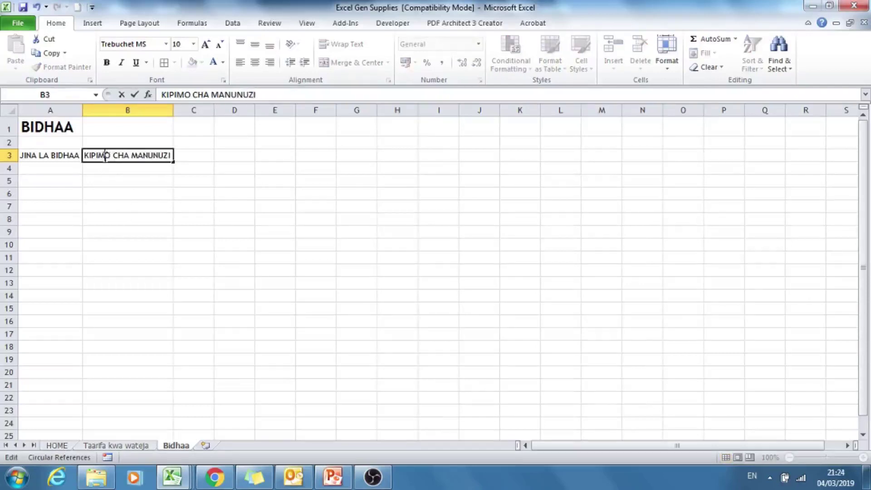
left_click(152, 254)
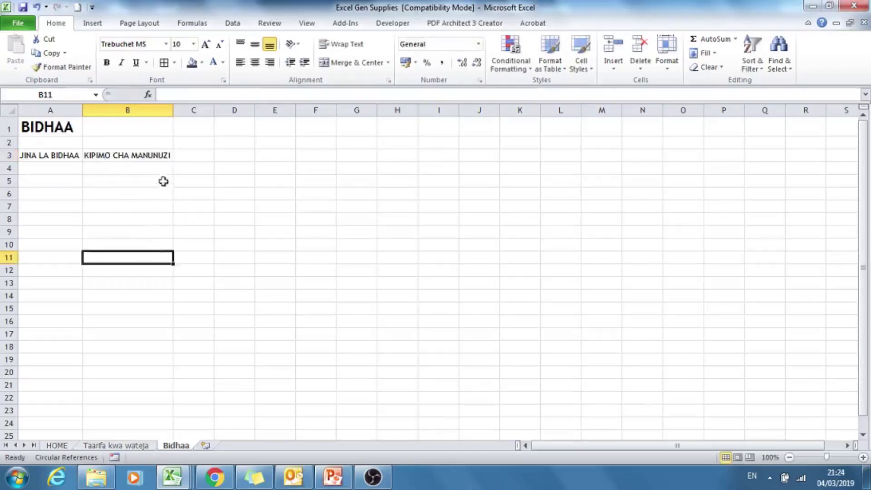
Step: Enter WASTAN WA BEI YA KUNUNULIA in C3 and AutoFit column C
left_click(194, 159)
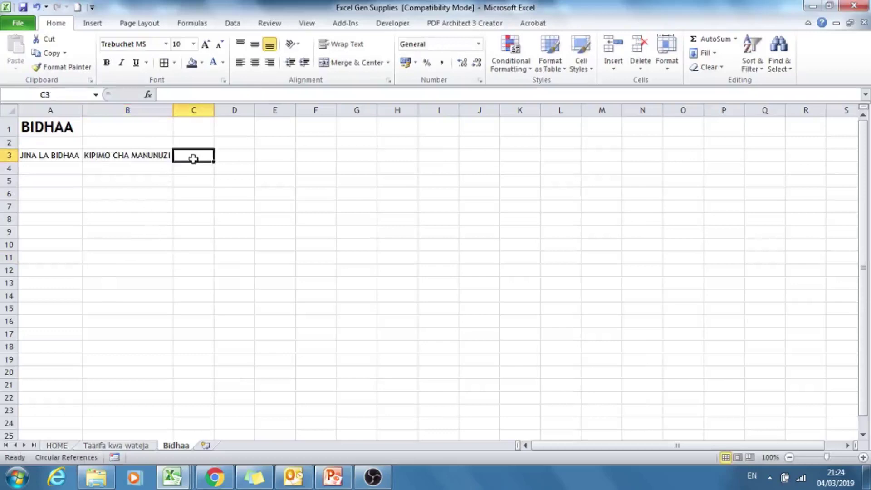
type("wa")
key("BackSpace")
key("BackSpace")
type("WA")
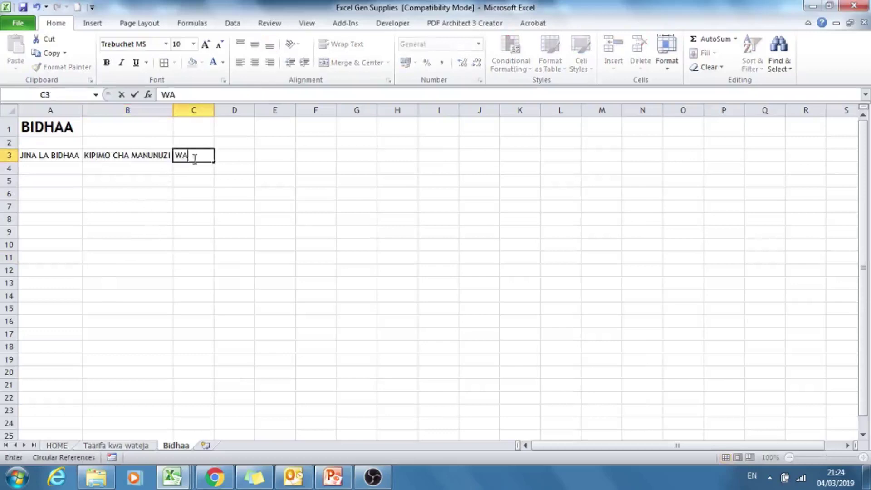
type("STAN WA")
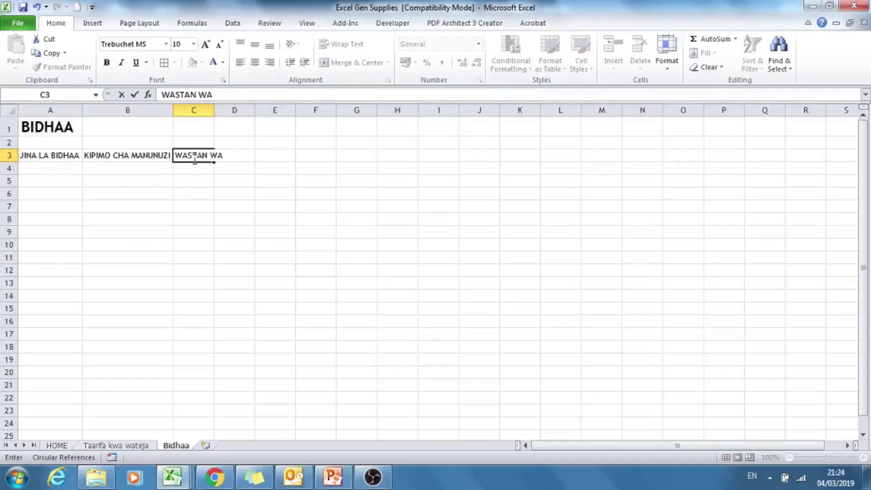
type(" MBE")
key("BackSpace")
key("BackSpace")
type("BE")
key("BackSpace")
key("BackSpace")
key("BackSpace")
type("BEI")
key("BackSpace")
key("BackSpace")
key("BackSpace")
type("BEI ")
type("YA K")
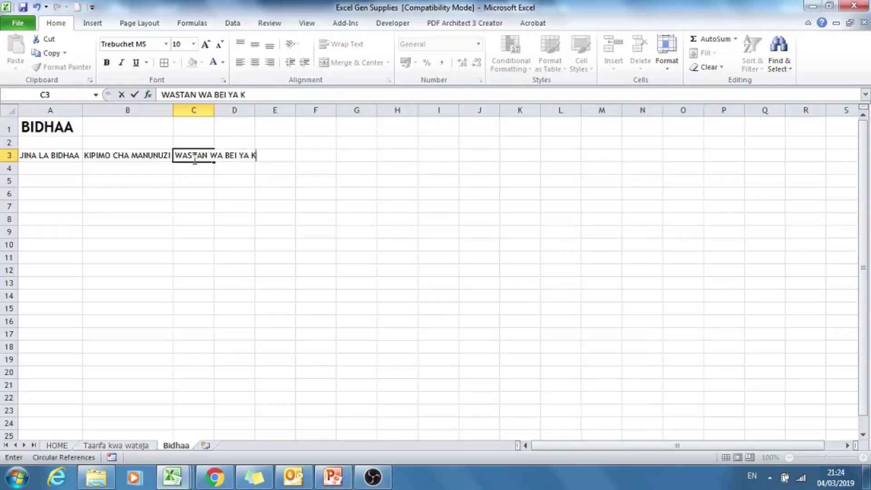
type("UNUNUL")
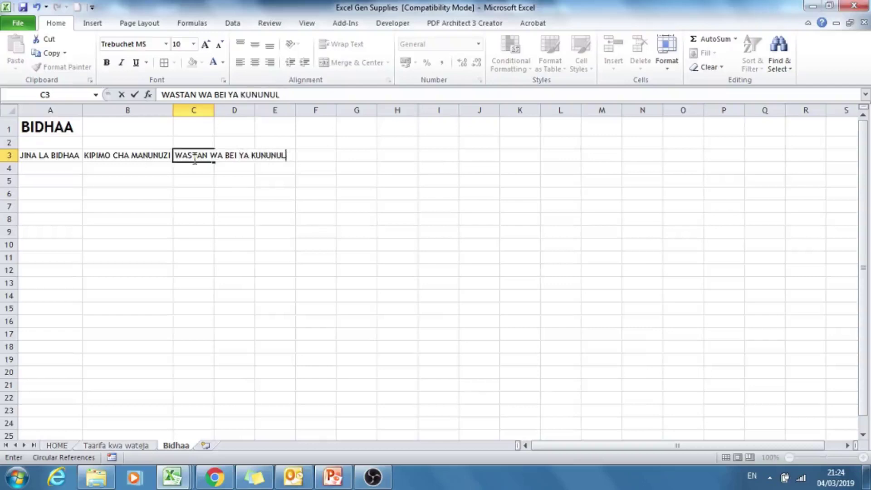
type("IA")
left_click(229, 218)
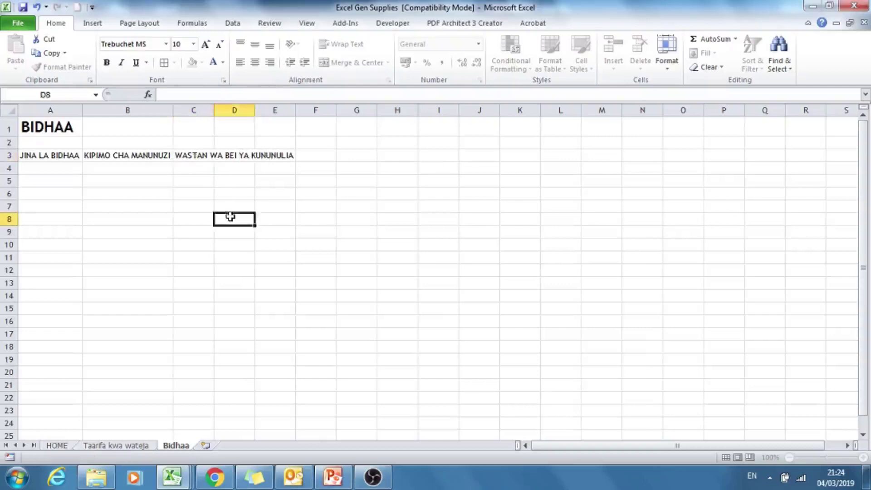
double_click(213, 110)
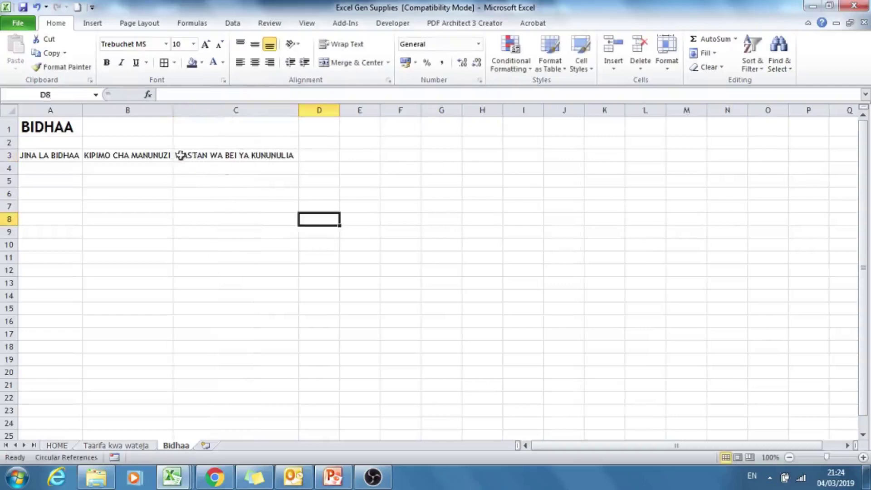
left_click(10, 155)
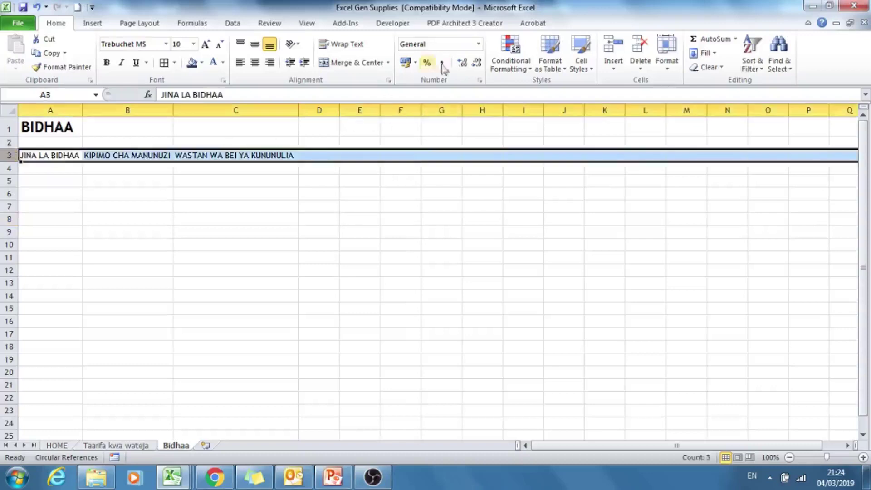
Step: Wrap the row 3 headings and narrow columns A, B and C
left_click(341, 46)
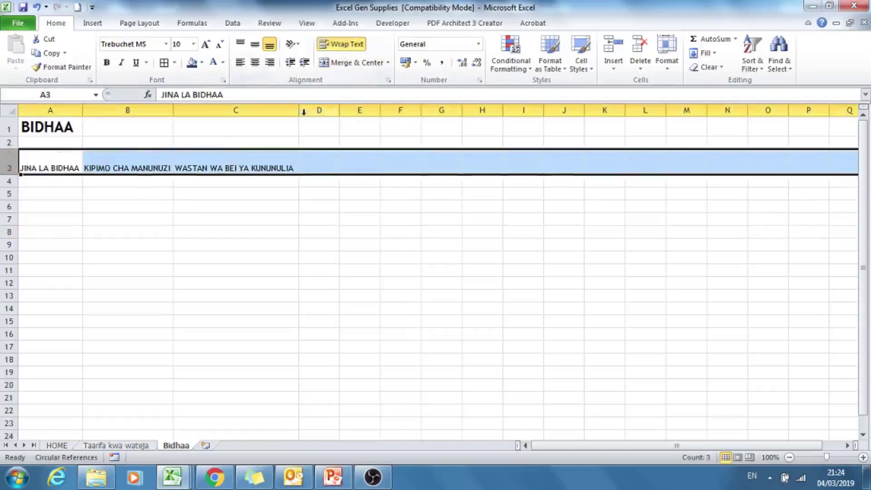
left_click_drag(298, 111, 260, 113)
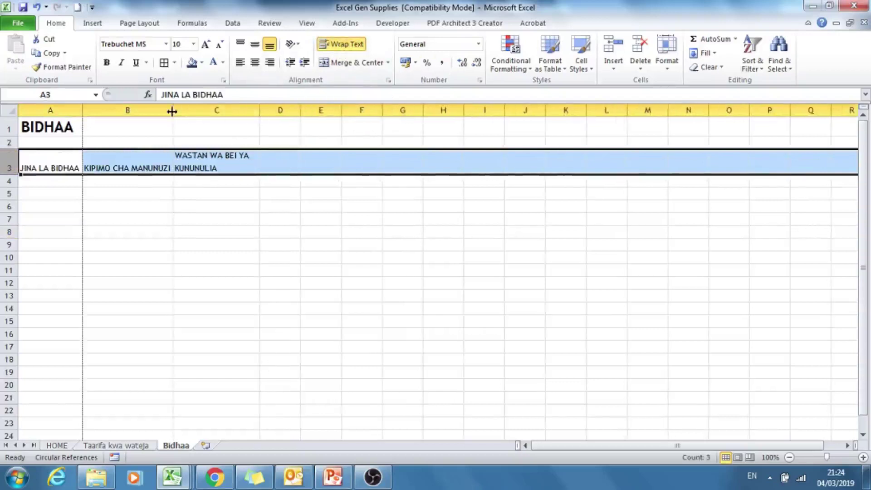
left_click_drag(173, 110, 147, 112)
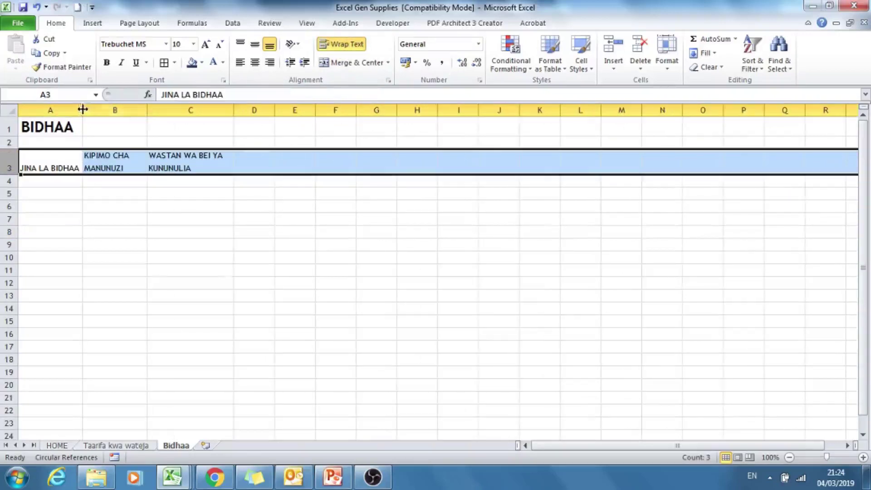
left_click_drag(82, 110, 69, 111)
Step: Reapply wrapping to C3 and fine-tune the widths of columns B, C and D
left_click(172, 164)
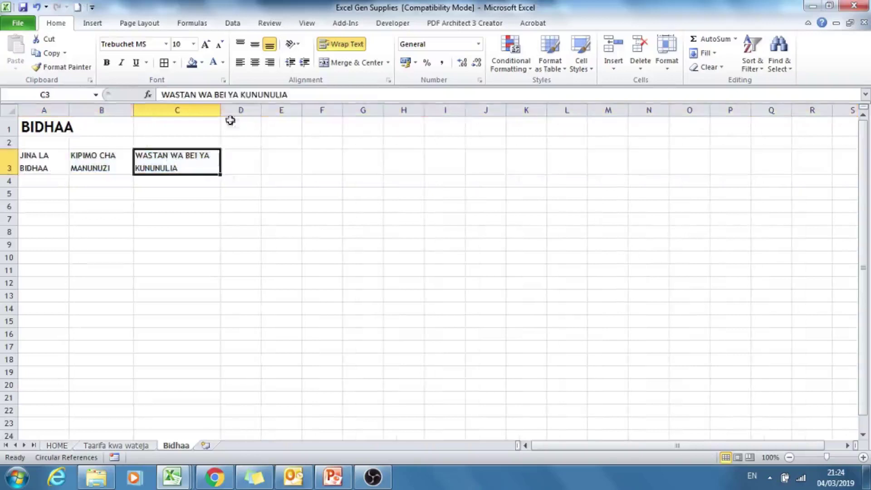
left_click(341, 45)
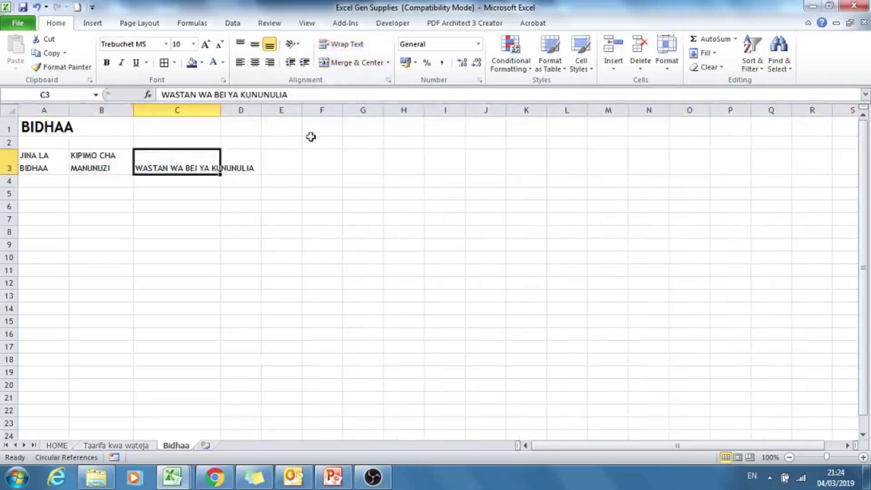
left_click(353, 47)
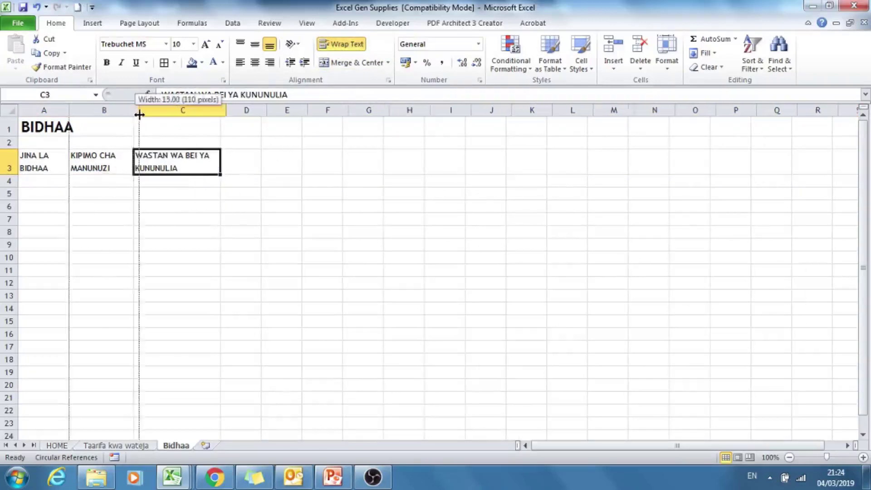
left_click_drag(134, 115, 140, 114)
left_click_drag(229, 110, 215, 111)
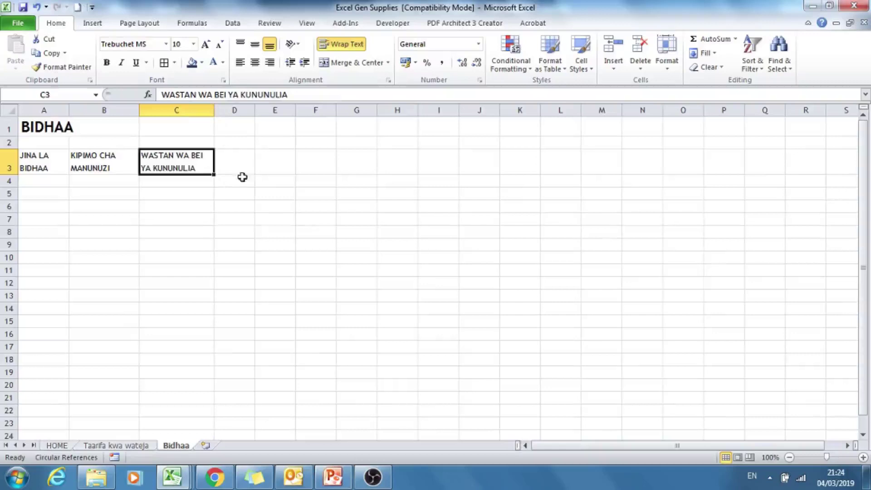
left_click_drag(255, 110, 271, 112)
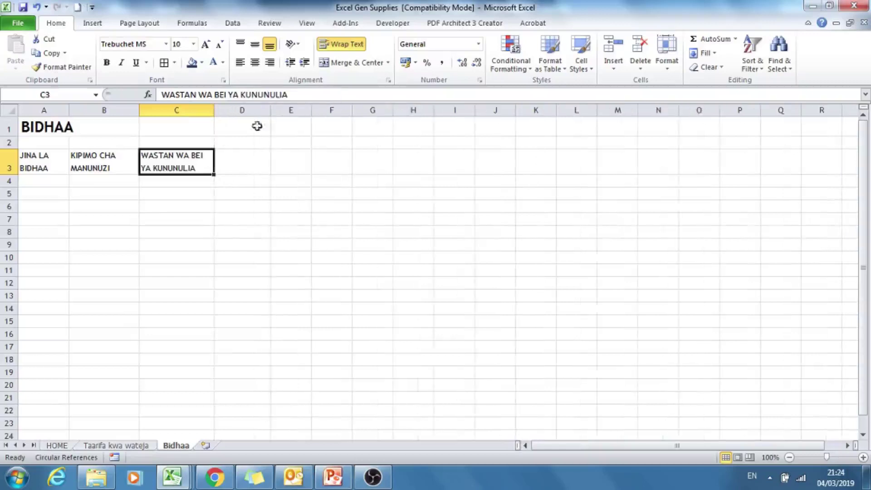
left_click(47, 182)
key("Tab")
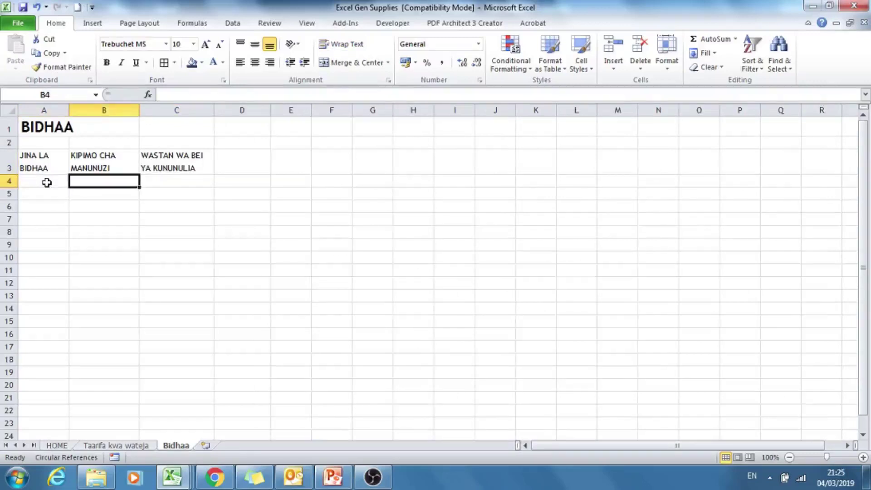
key("Tab")
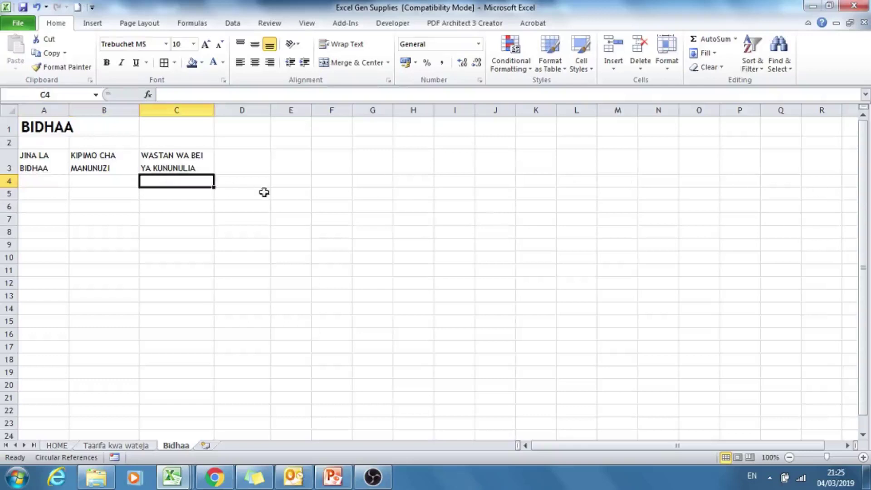
left_click(241, 165)
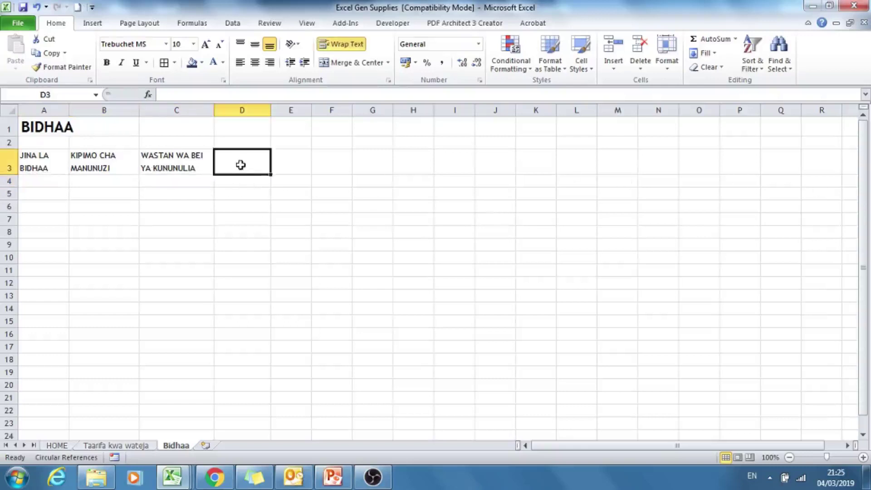
Step: Undo the mistaken merge of D3 through P3
left_click_drag(244, 165, 733, 162)
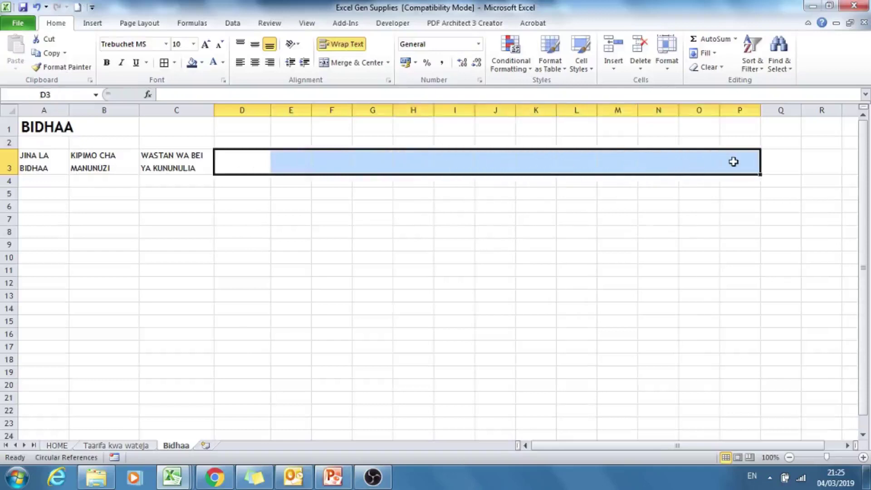
left_click(357, 64)
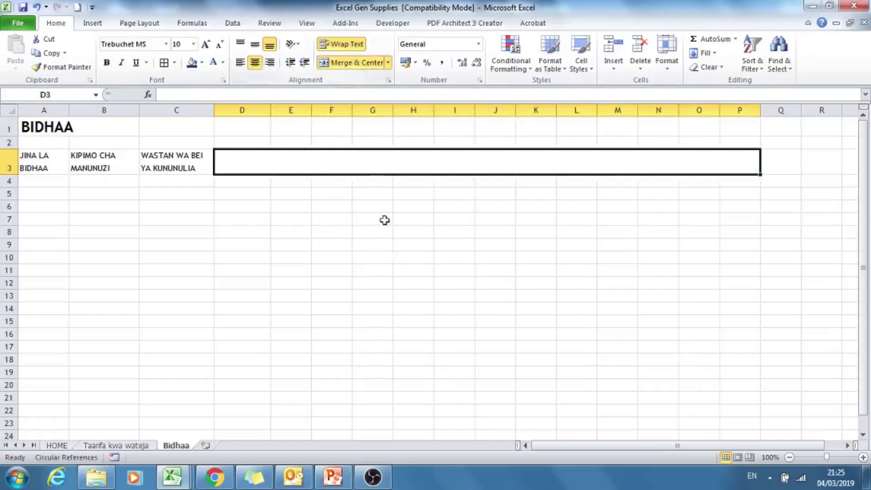
left_click(372, 231)
left_click(330, 217)
left_click(308, 165)
left_click(303, 217)
left_click(303, 244)
left_click(293, 161)
key("ctrl+z")
left_click(338, 232)
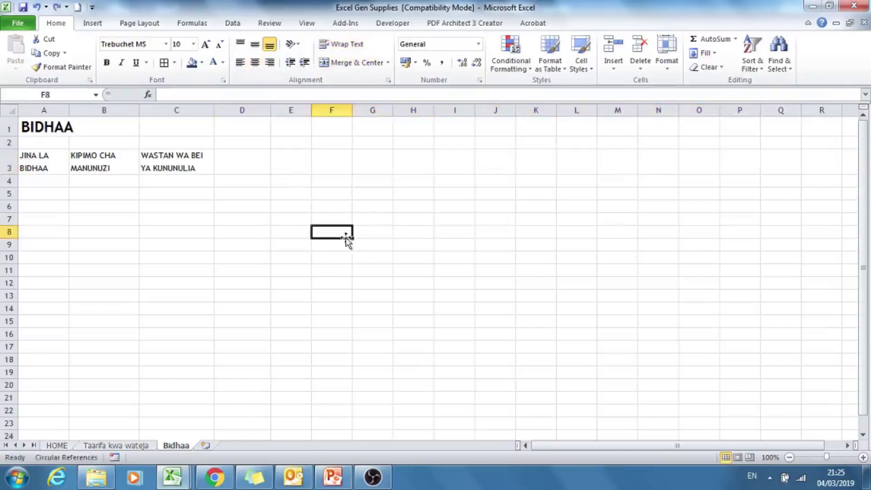
Step: Merge and centre D3:O3 and enter BEI ZA MANUNUZI KWA KIPIMO CHA MANUNUZI
left_click_drag(252, 162, 697, 155)
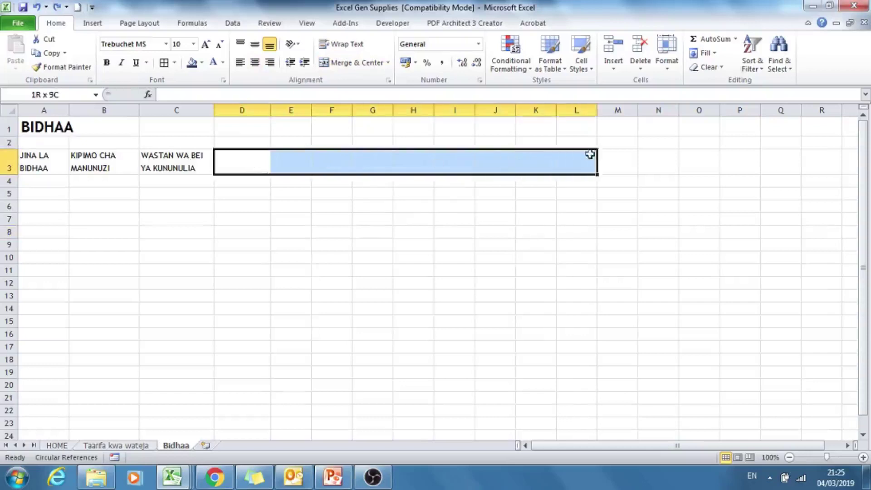
left_click(356, 64)
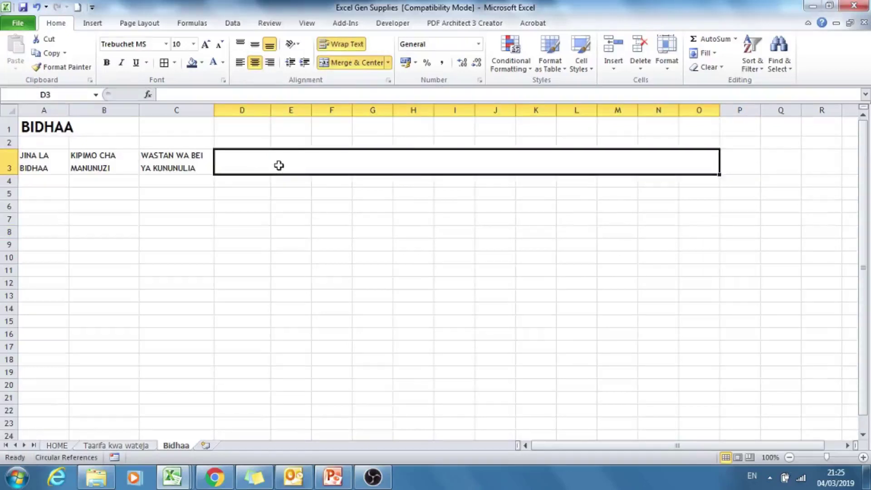
type("BE")
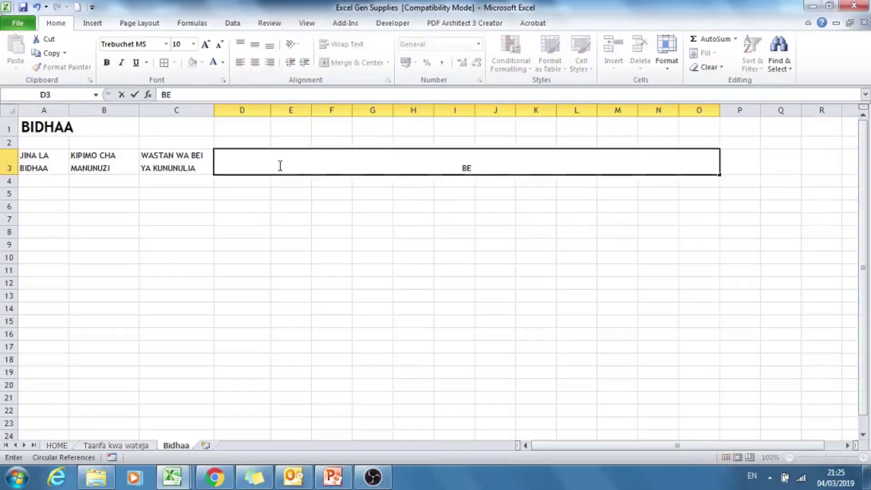
type("I ZA MANUNU")
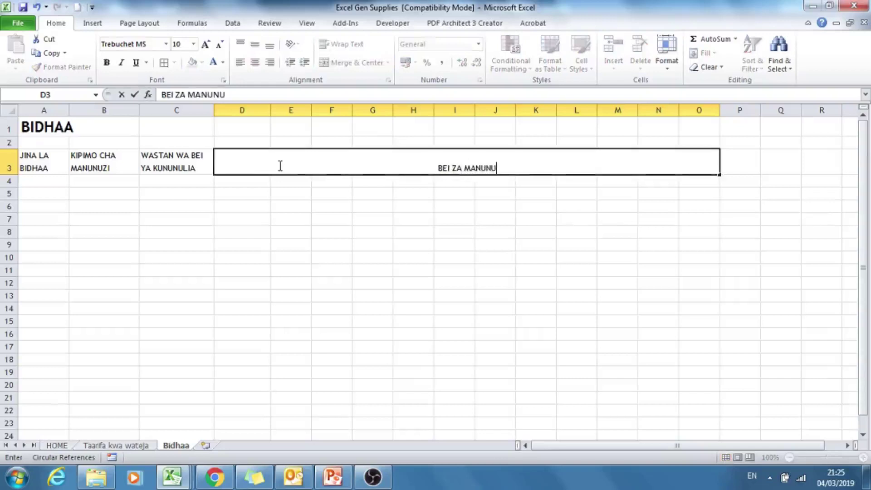
type("ZI KWA KIPI")
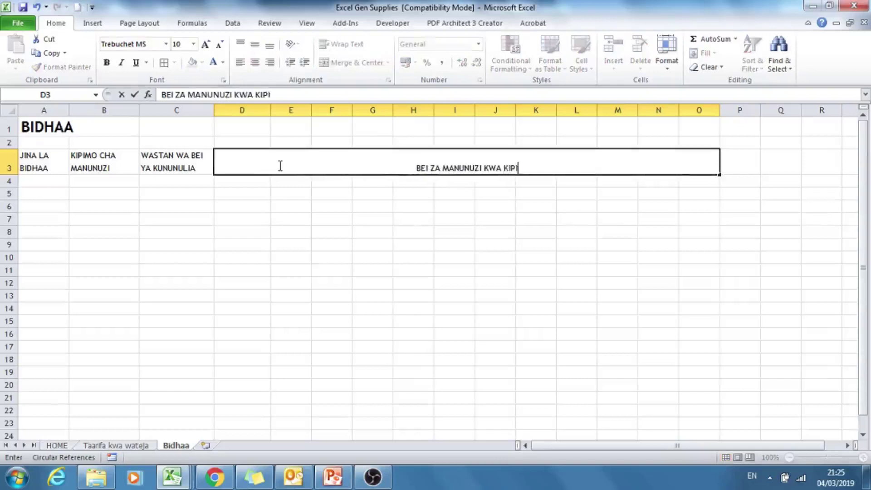
type("MO CHA")
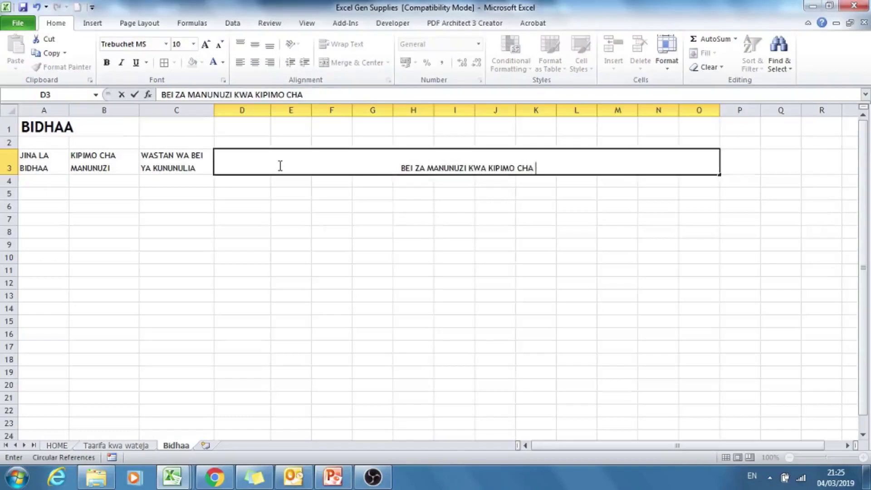
type(" MANUNUZI")
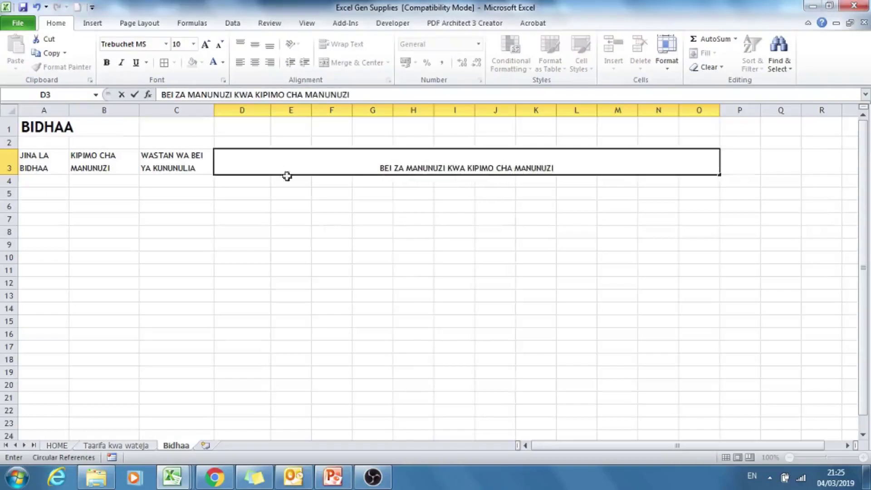
left_click(331, 257)
left_click(370, 164)
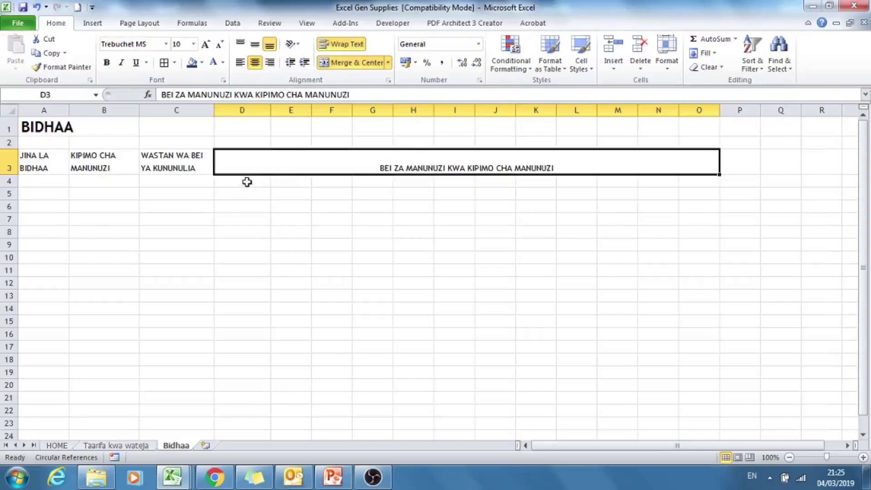
Step: Merge and centre the C3:C4, B3:B4 and A3:A4 headings, then autofit row 3's height
left_click(247, 182)
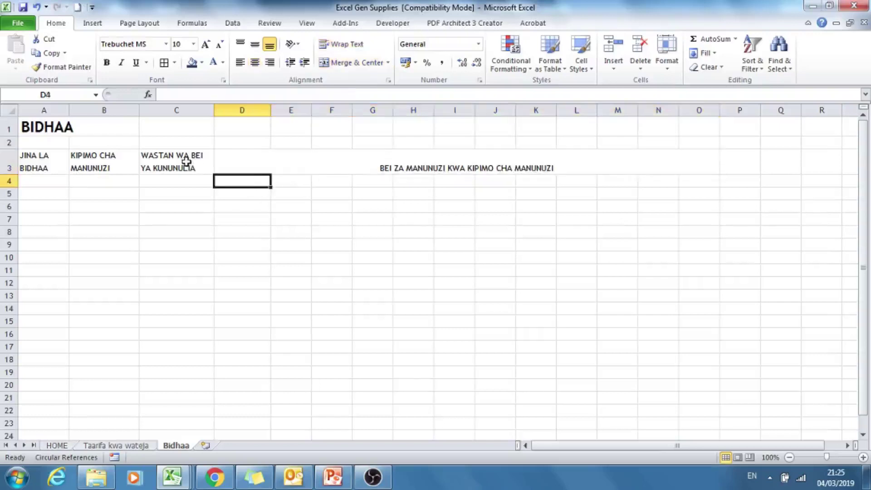
left_click(184, 166)
left_click_drag(186, 172, 184, 175)
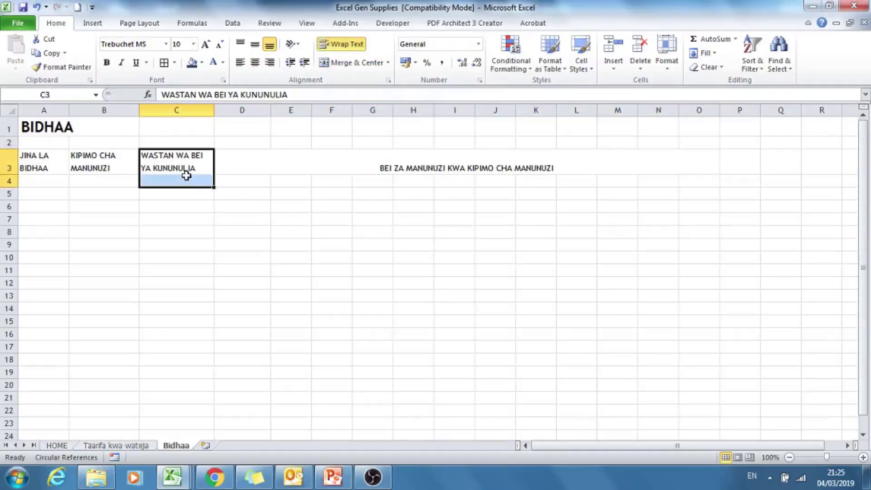
left_click(348, 64)
left_click_drag(120, 156, 120, 181)
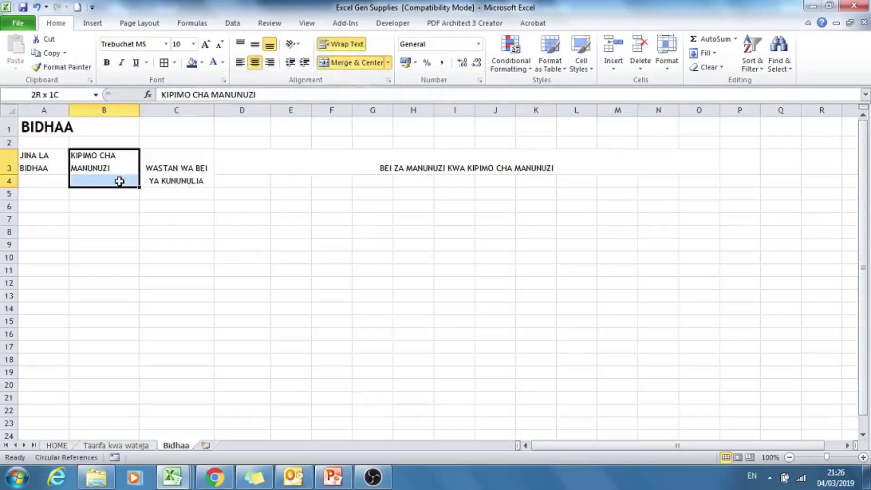
left_click(363, 65)
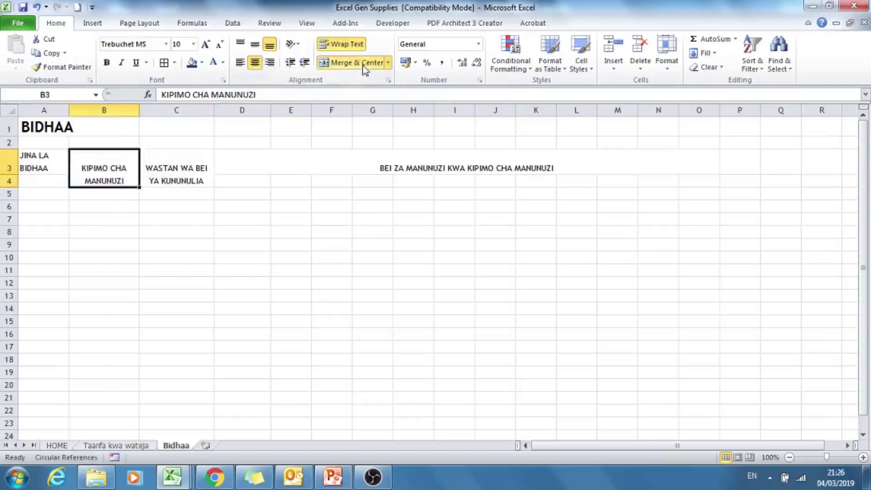
left_click_drag(44, 162, 47, 182)
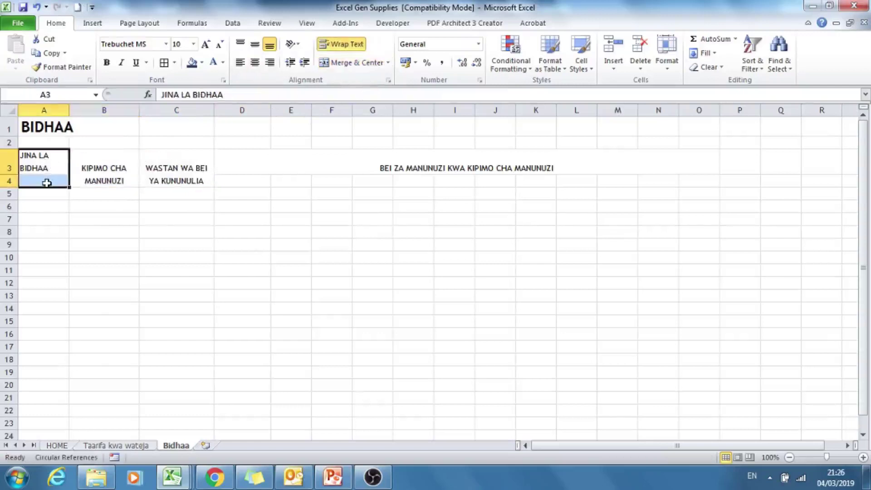
left_click(358, 64)
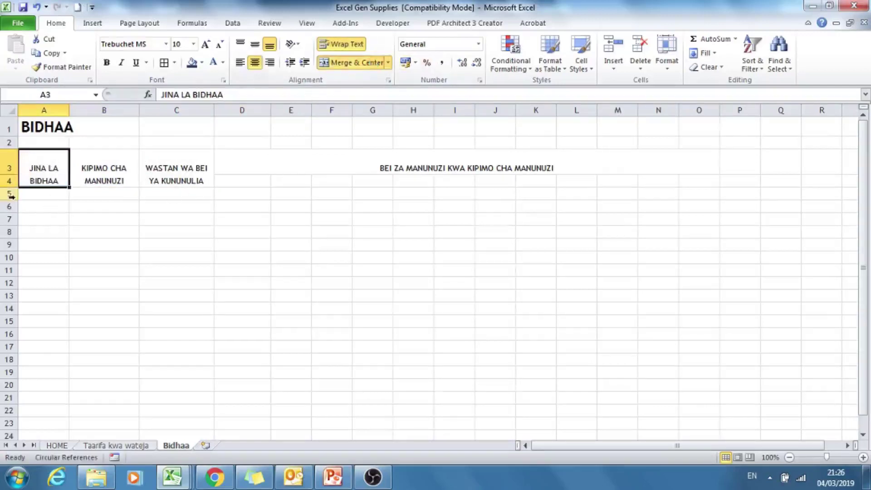
double_click(6, 174)
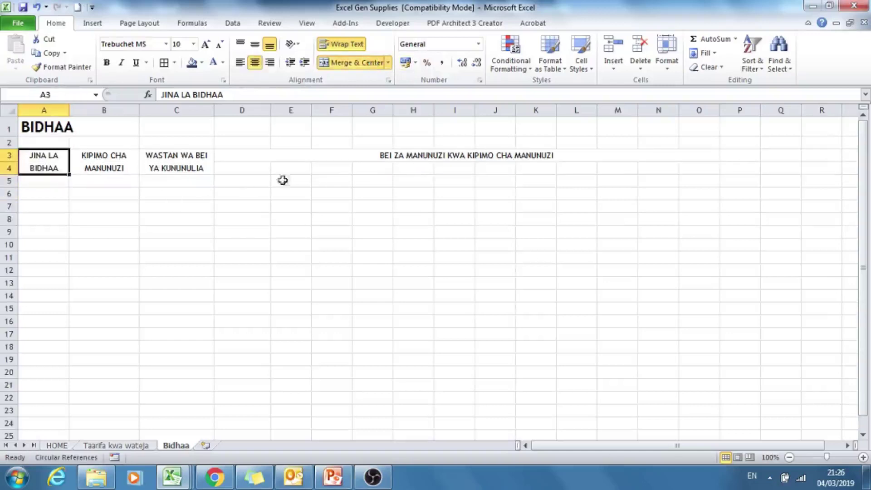
left_click(247, 168)
Step: Label D4 through F4 with the first price labels, starting with Bei 1
type("b")
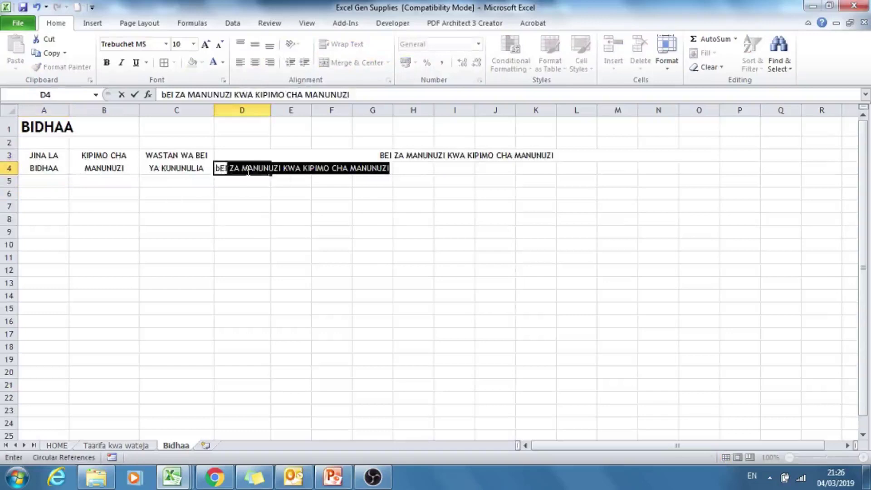
key("BackSpace")
key("BackSpace")
type("Bei")
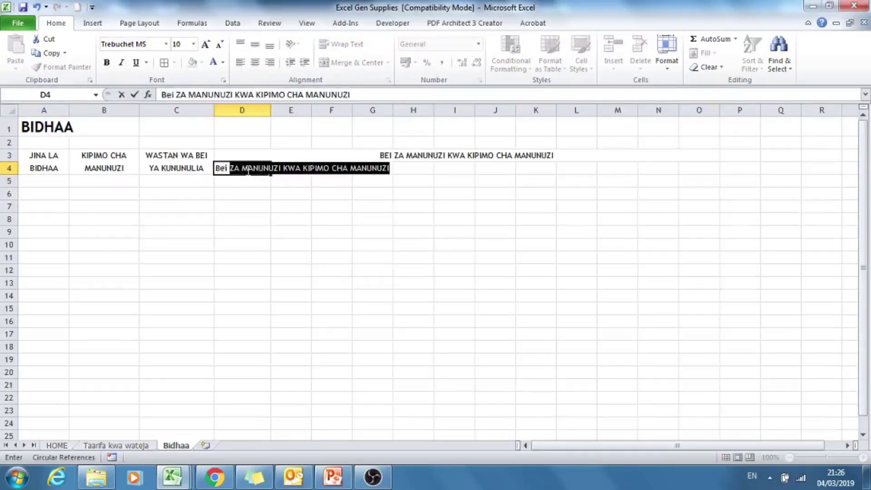
type(" 2")
key("Up")
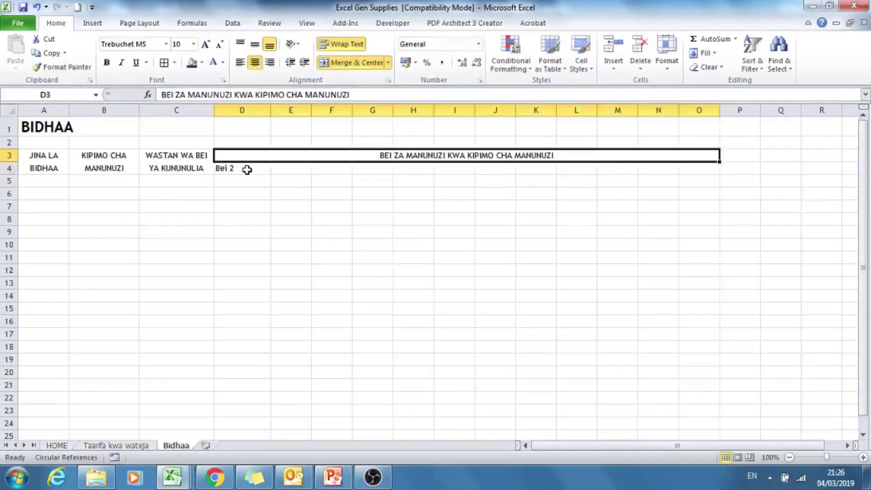
left_click(247, 169)
double_click(247, 170)
key("BackSpace")
type("1")
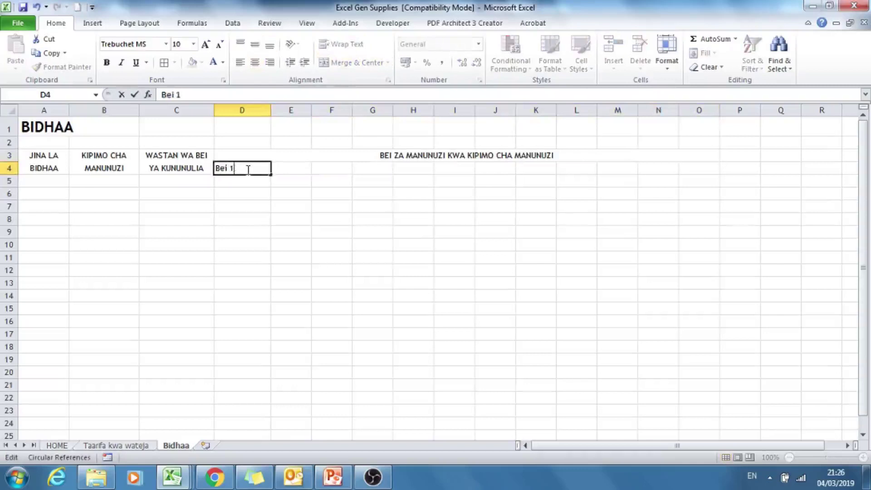
left_click(286, 170)
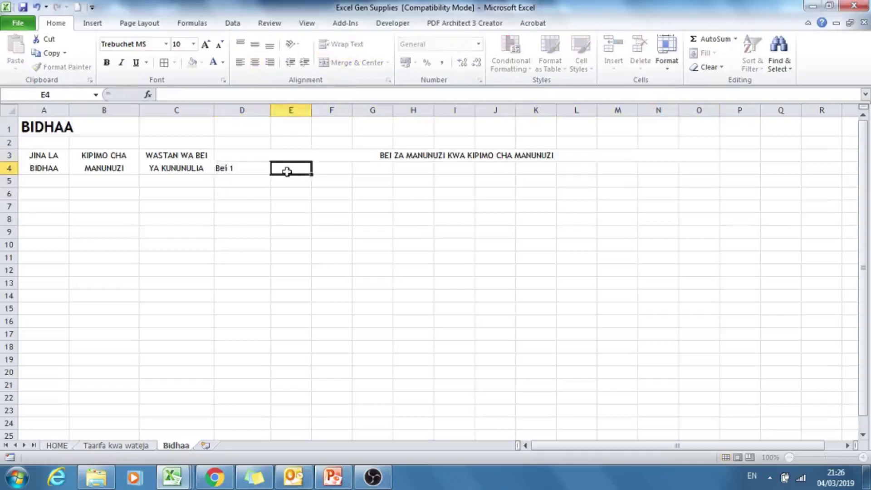
type("Bei 2")
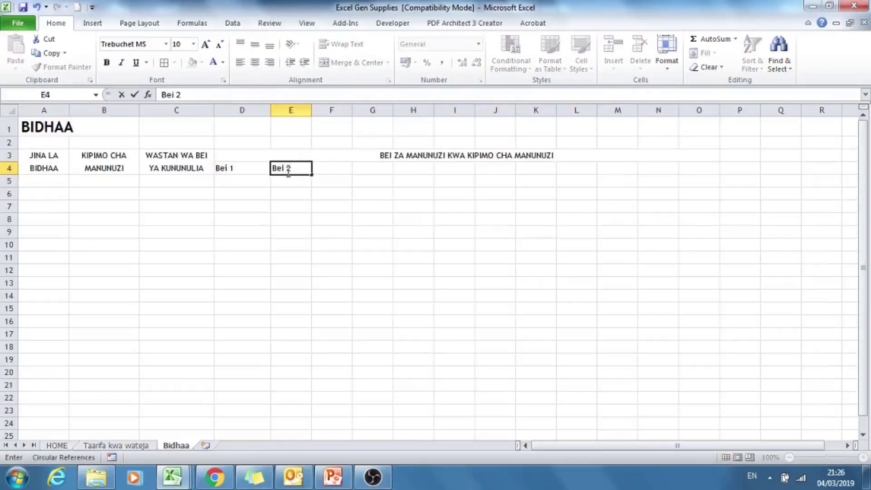
left_click(330, 170)
type("Bei")
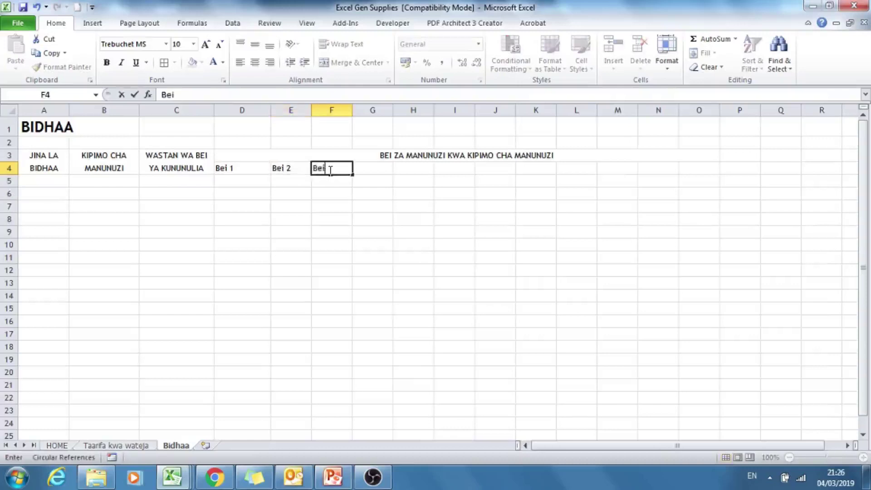
type(" 2")
left_click(369, 169)
Step: Label G4, H4 and I4 as Bei 4, Bei 5 and Bei 6, then narrow column D
type("BE")
type("ei ")
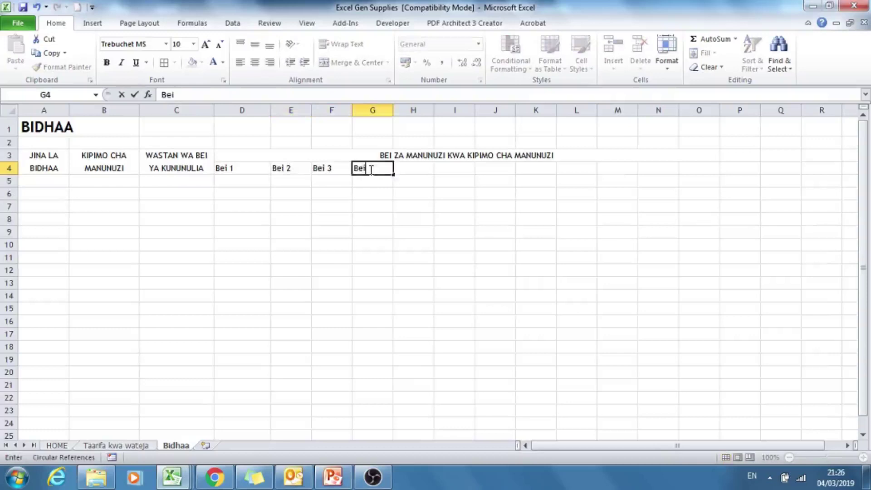
type("4")
left_click(416, 168)
type("Bei 5")
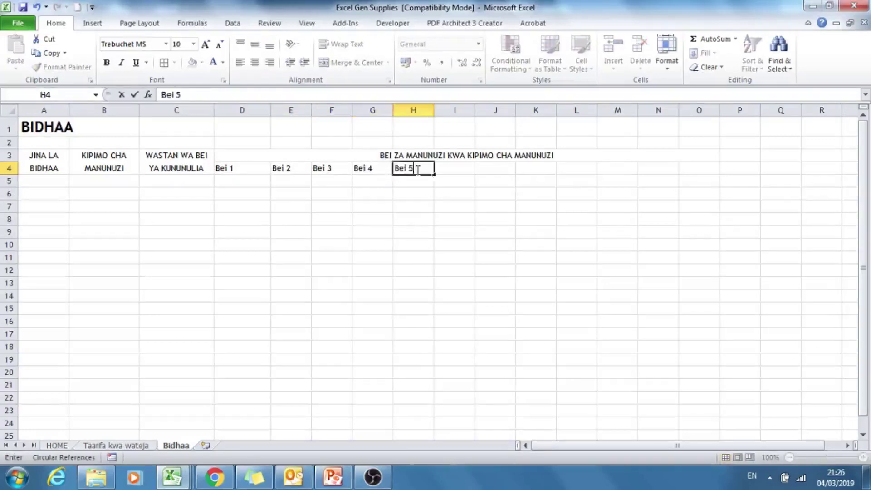
left_click(454, 169)
type("B")
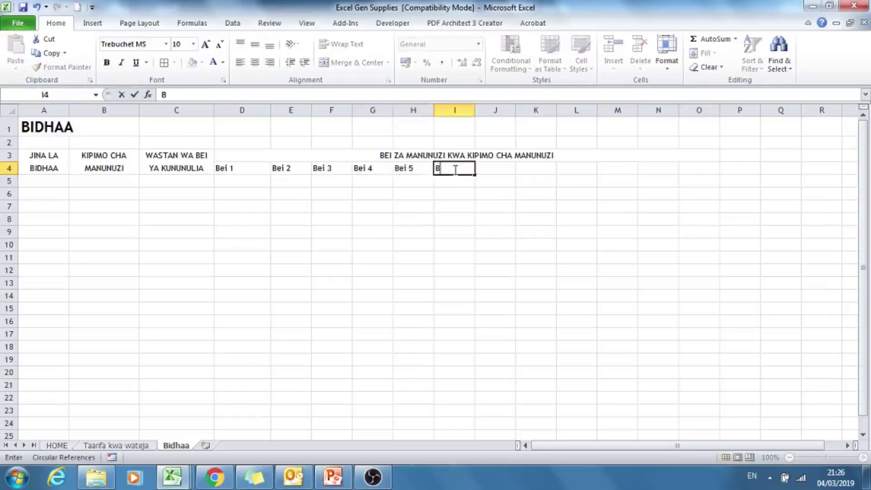
type("ei")
type("6")
key("BackSpace")
key("BackSpace")
type("i")
type(" 6")
left_click(458, 250)
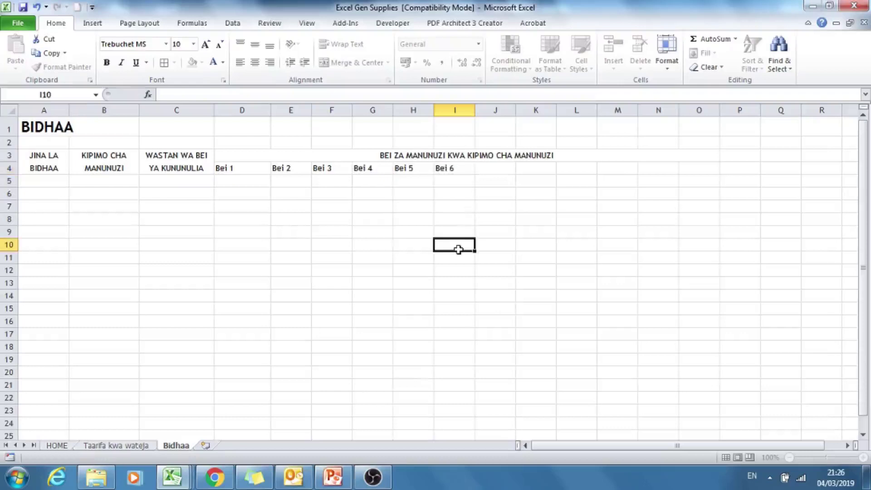
left_click(240, 169)
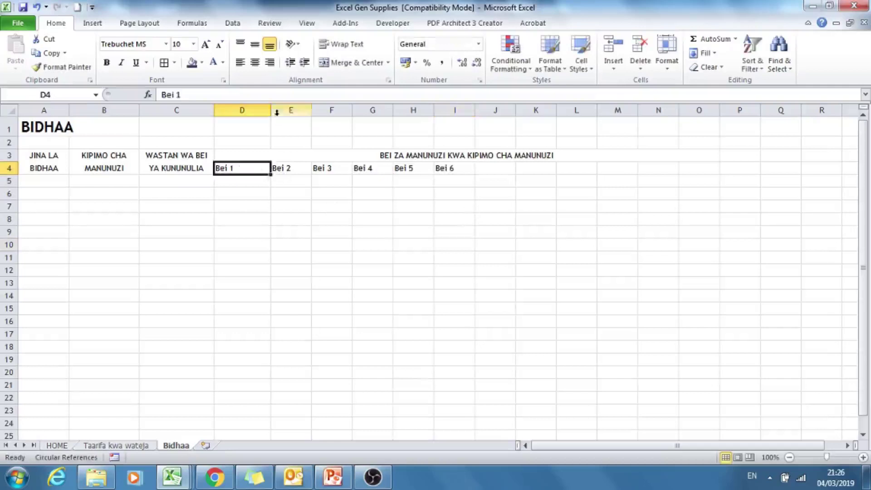
left_click_drag(270, 112, 259, 111)
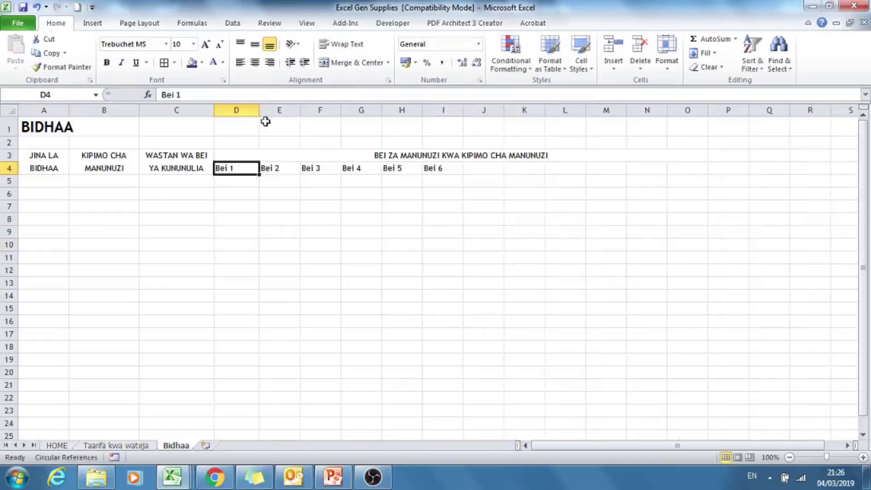
Step: Enter Perfume (Blue lady) in A5, widening column A to fit the name
left_click(40, 185)
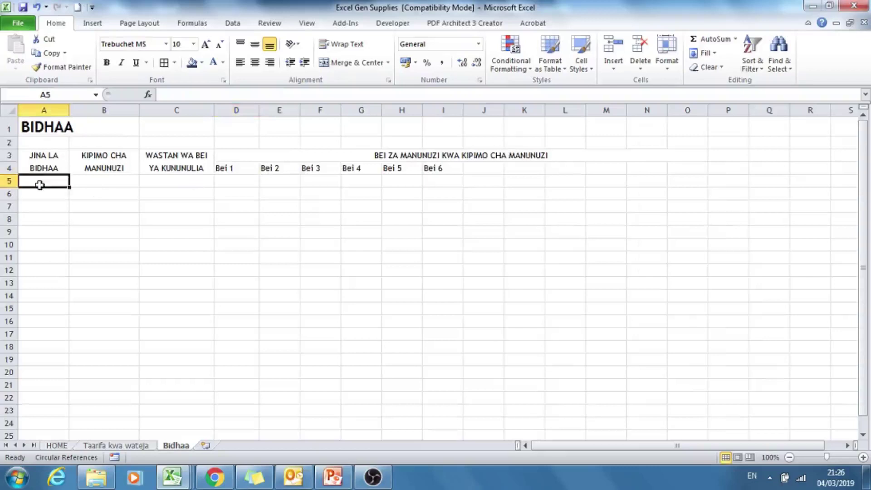
left_click_drag(69, 111, 140, 113)
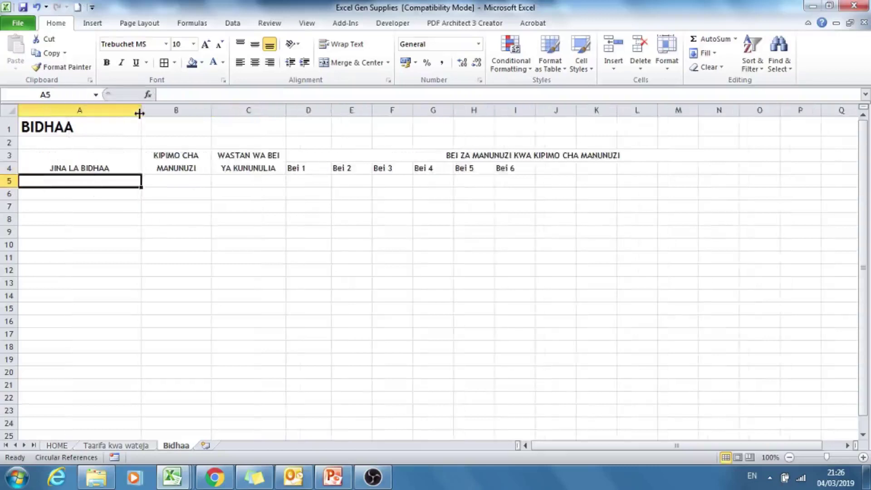
type("P")
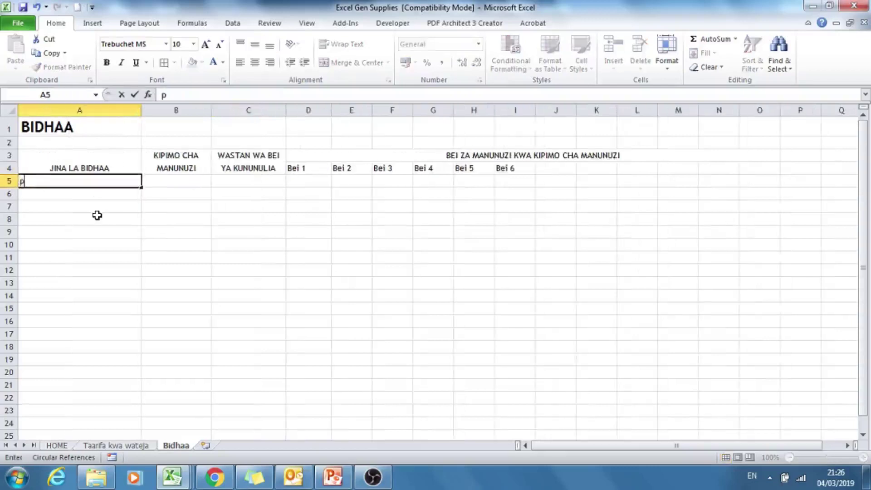
type("ER")
key("BackSpace")
key("BackSpace")
type("er")
type("fume")
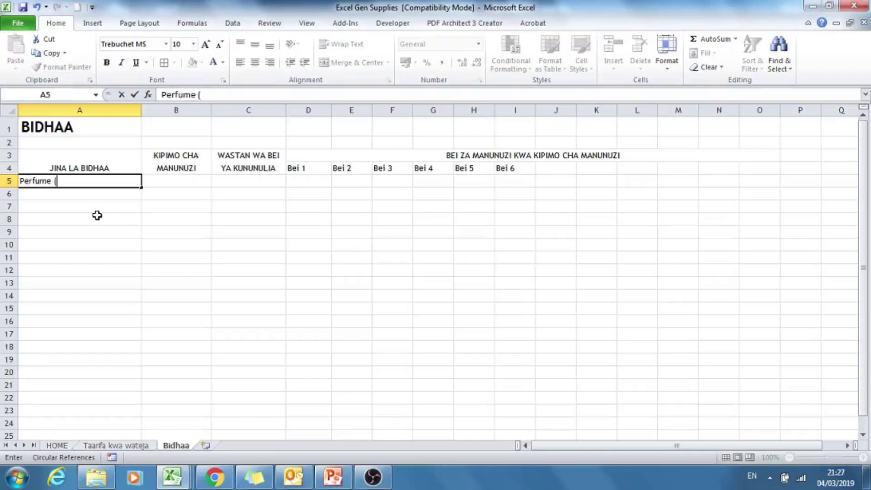
type(" (Blu")
type("e lady")
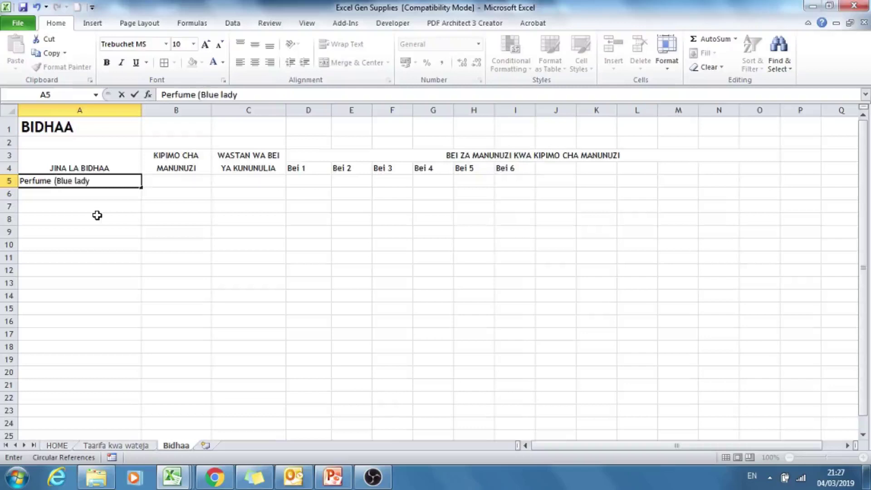
type(")")
left_click(100, 230)
left_click(101, 184)
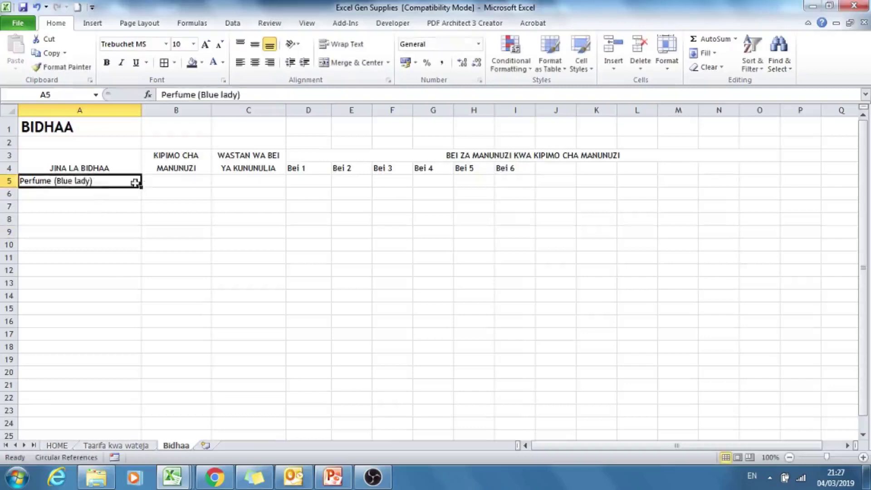
Step: Enter Pisi moja as the product's unit in B5
left_click(154, 181)
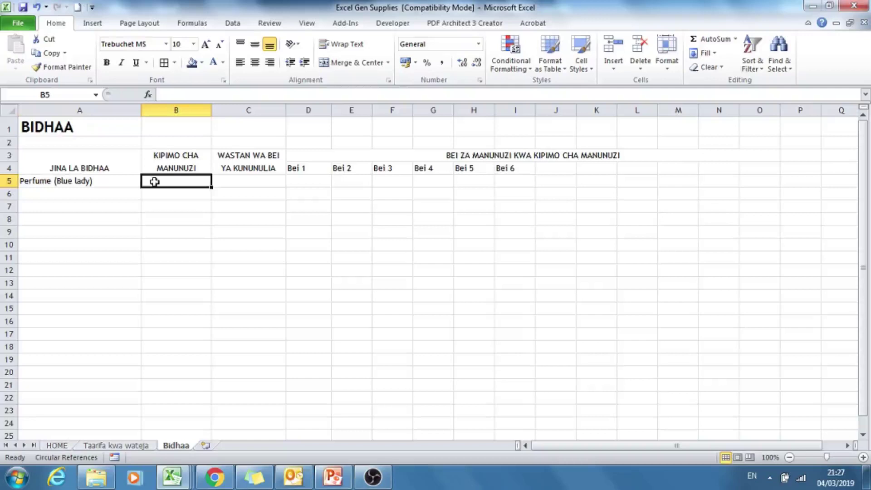
type("P")
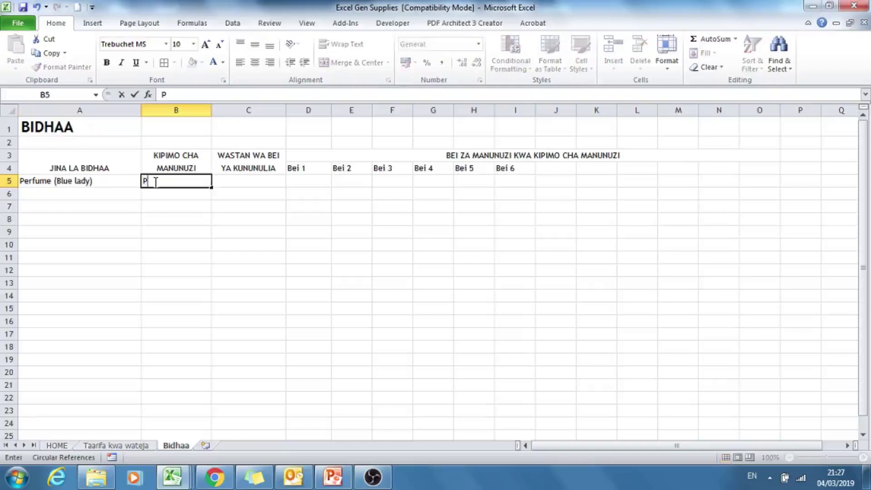
type("I")
key("BackSpace")
type("isi")
type(" moja")
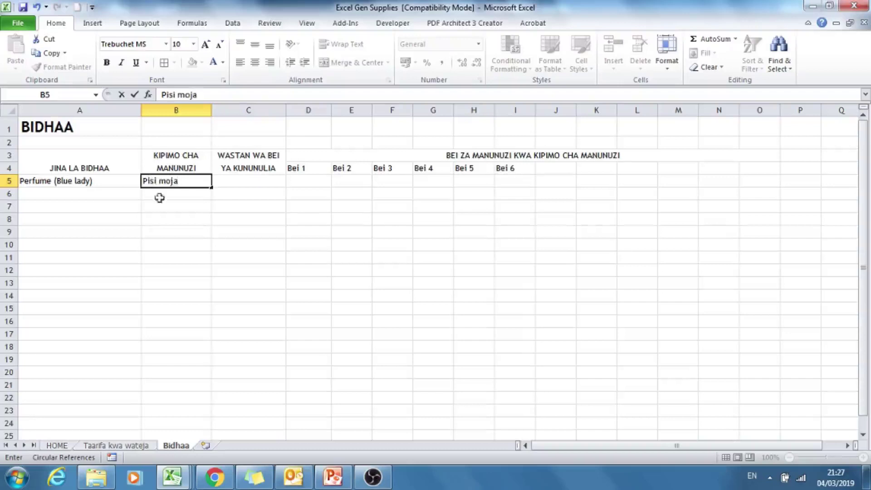
left_click(166, 229)
left_click(156, 182)
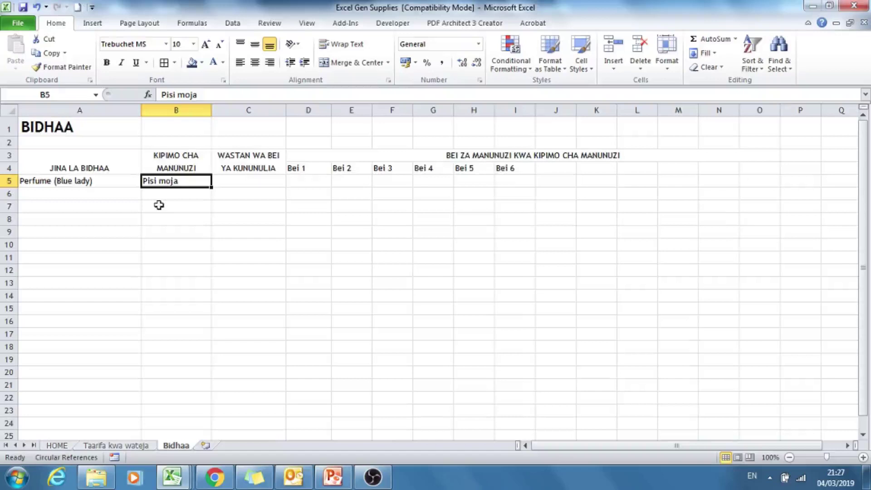
Step: Change the B5 unit to Pisi, after briefly trying Carton
type("CA")
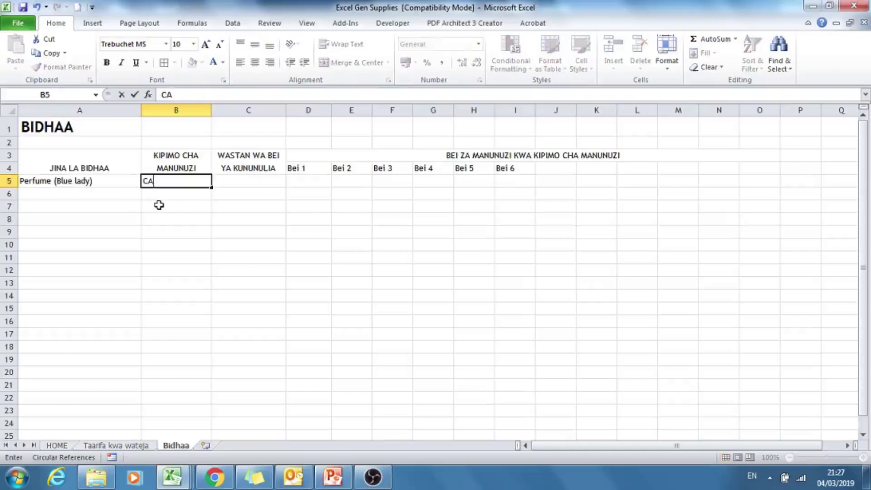
key("BackSpace")
type("arton")
key("Return")
key("Up")
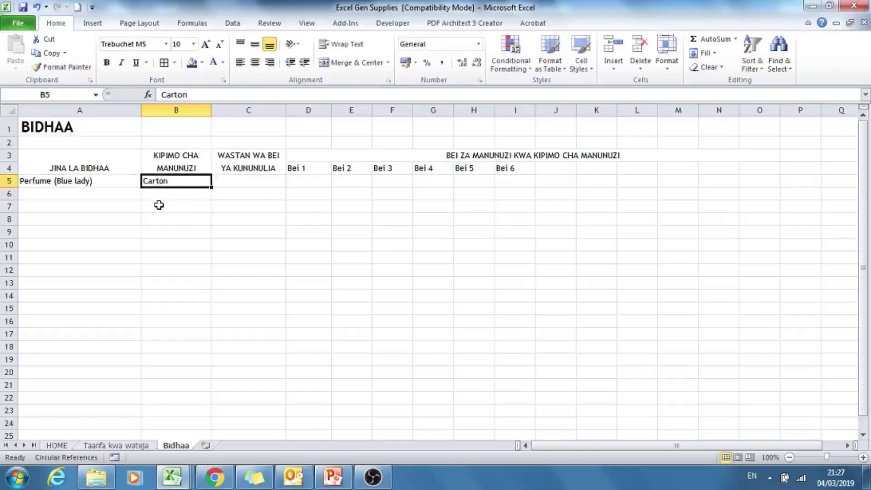
type("Pisi")
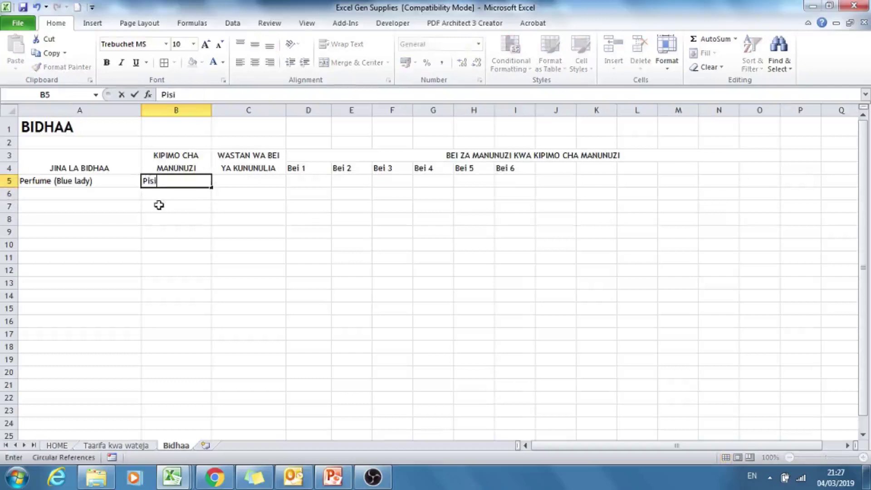
key("Tab")
key("Left")
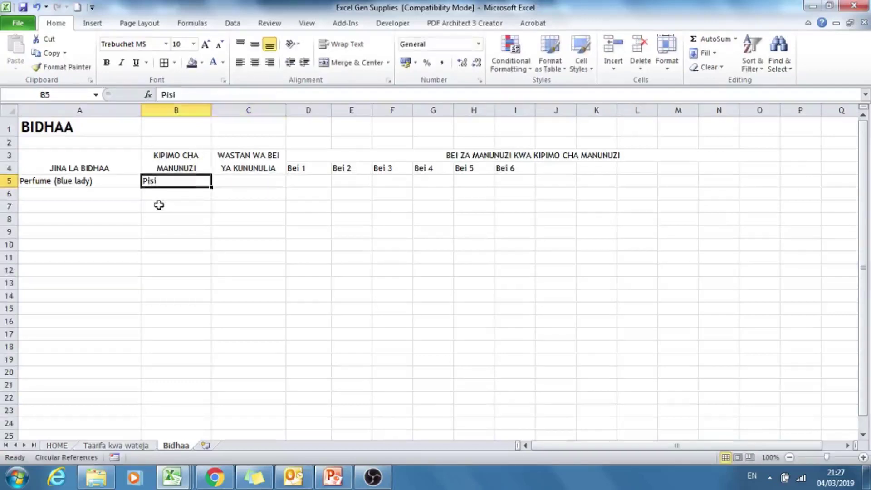
key("Right")
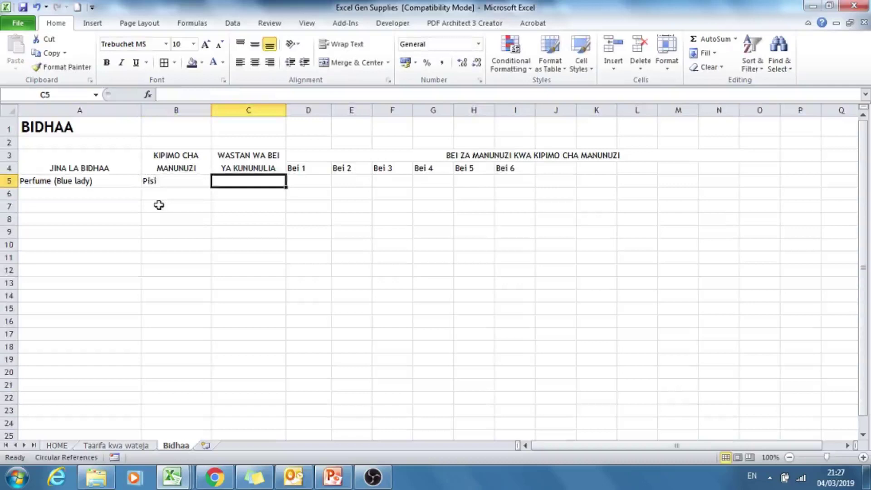
Step: Enter purchase prices 12000, 11300 and 14000 under Bei 1, Bei 2 and Bei 3
key("Right")
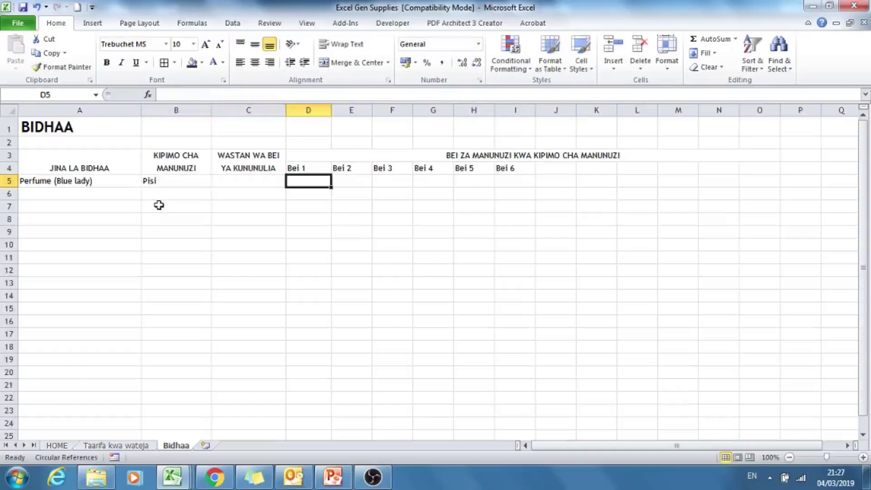
key("Up")
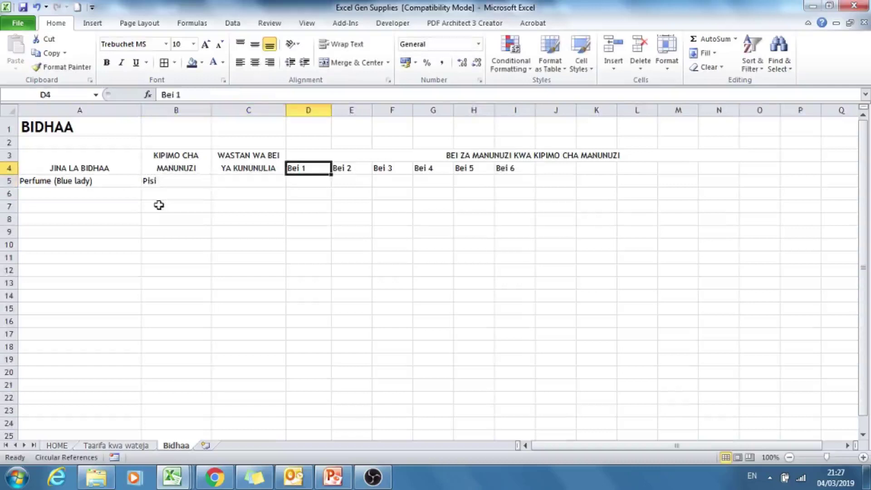
left_click(309, 182)
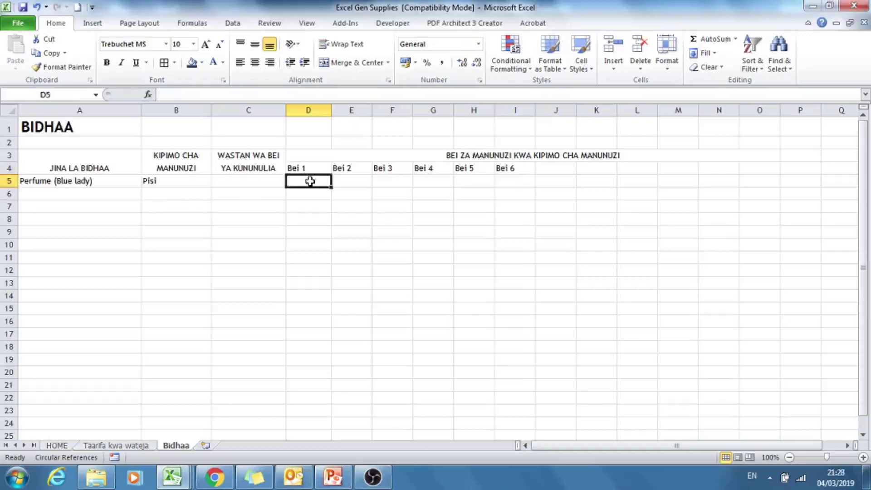
type("12")
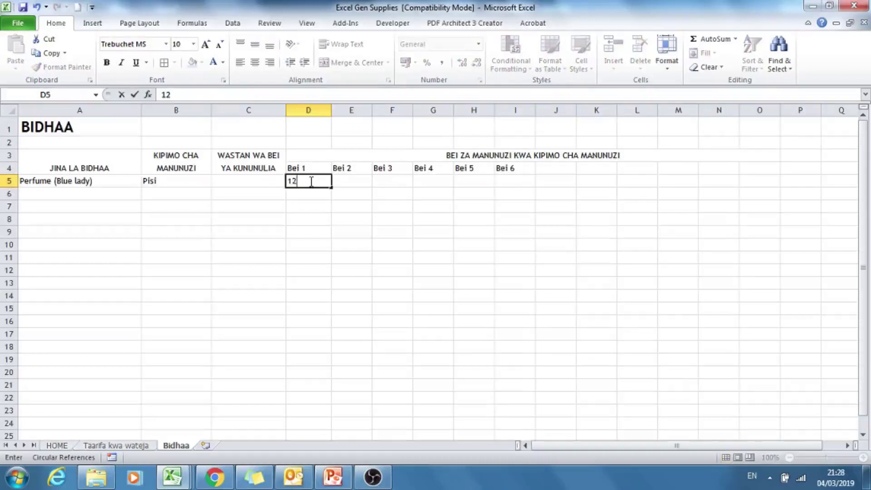
type("000")
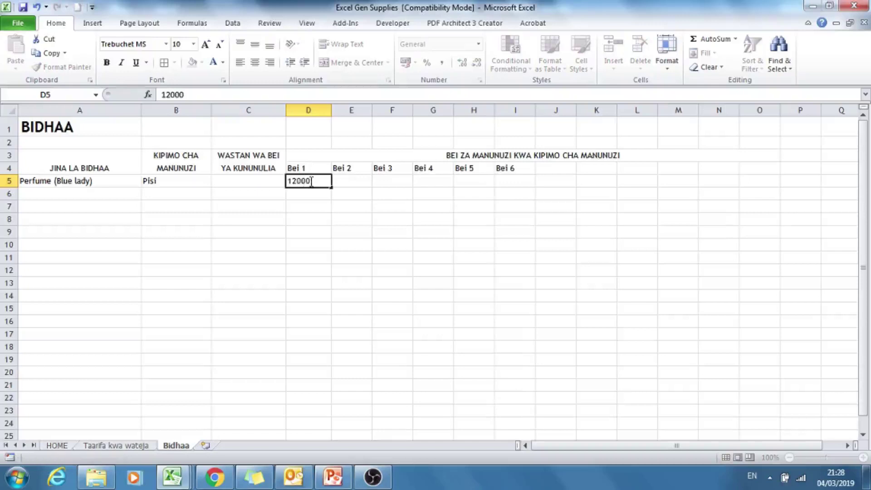
key("Tab")
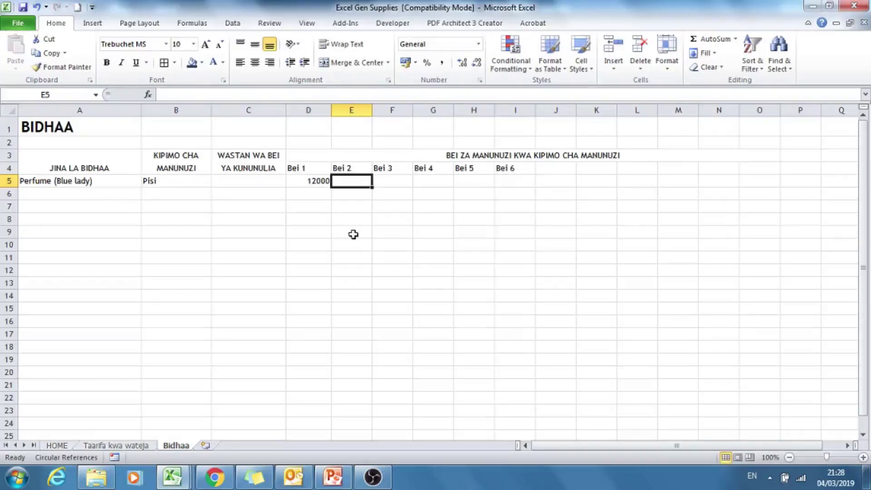
type("1")
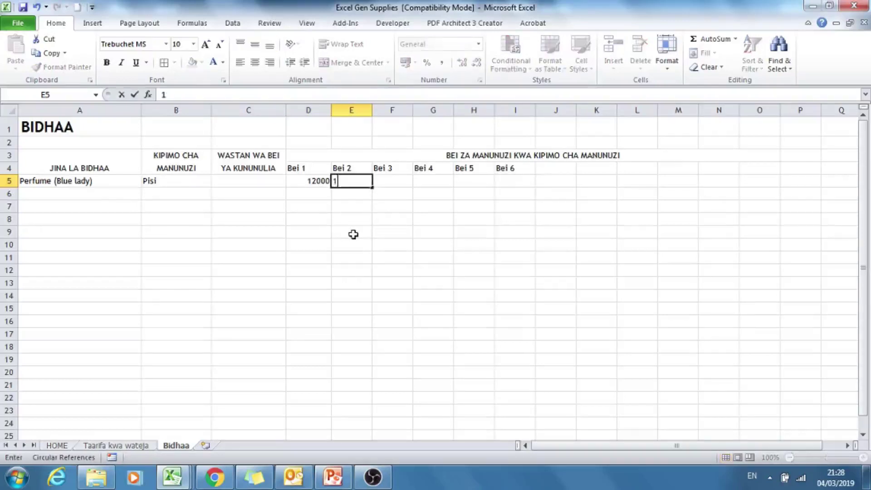
type("13")
type("00")
key("ctrl+Return")
key("Tab")
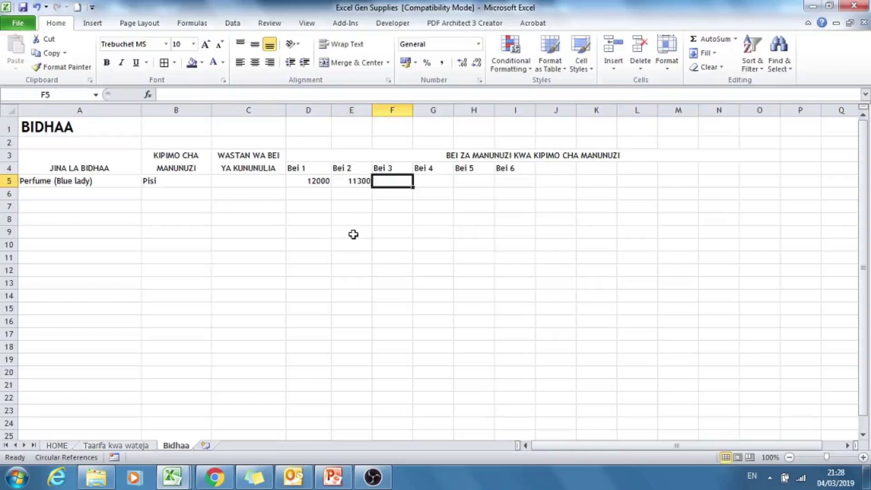
type("14")
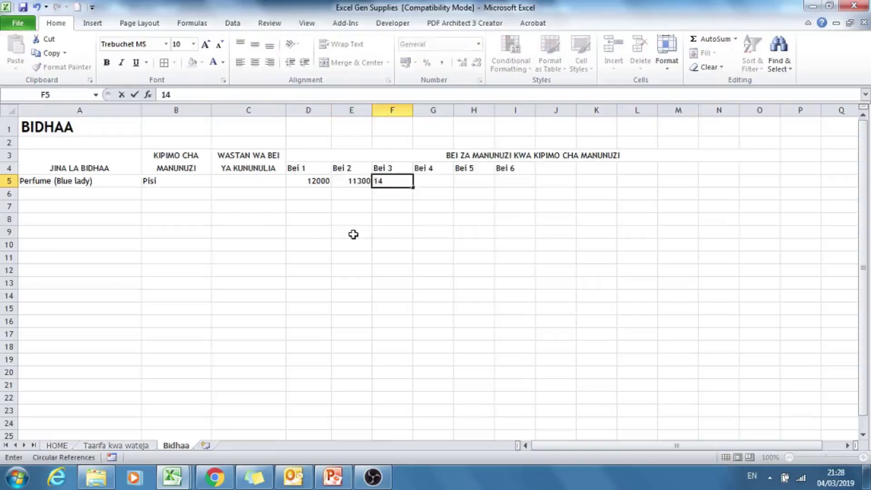
type("000")
key("Return")
key("Tab")
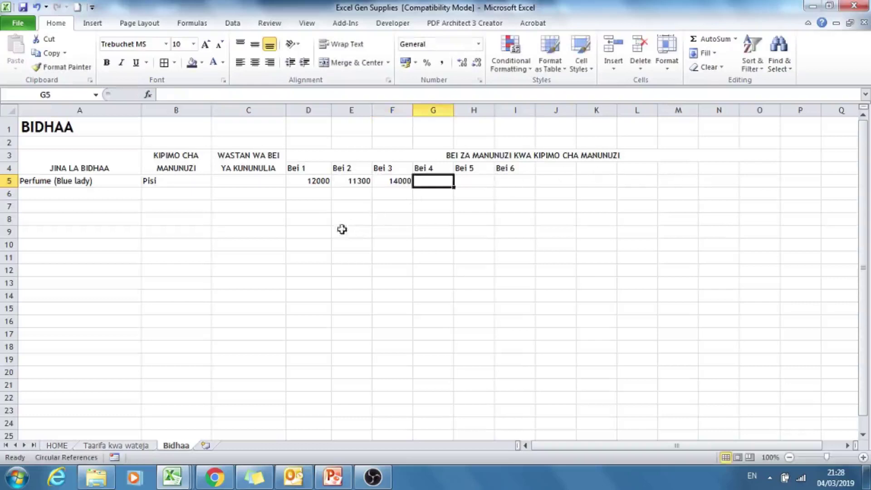
Step: Put =AVERAGE(D5:O5) in C5 using AutoSum's Average
left_click(223, 185)
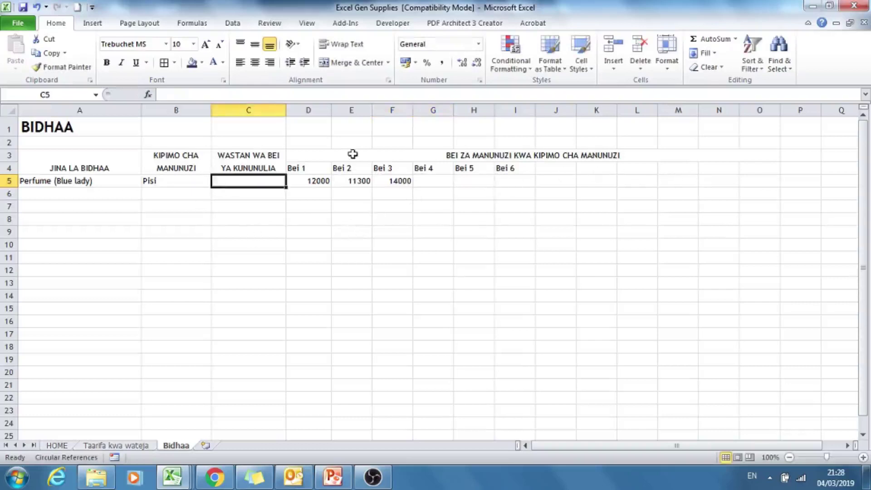
left_click(735, 40)
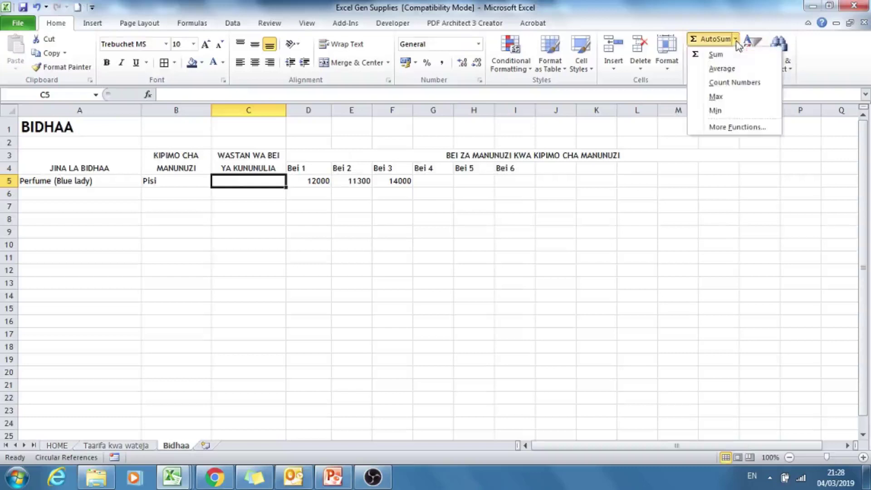
left_click(722, 69)
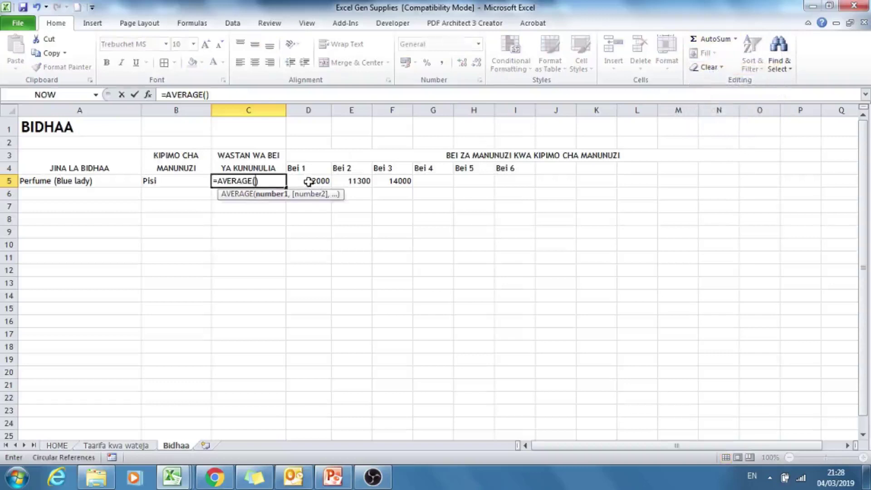
left_click_drag(308, 182, 790, 181)
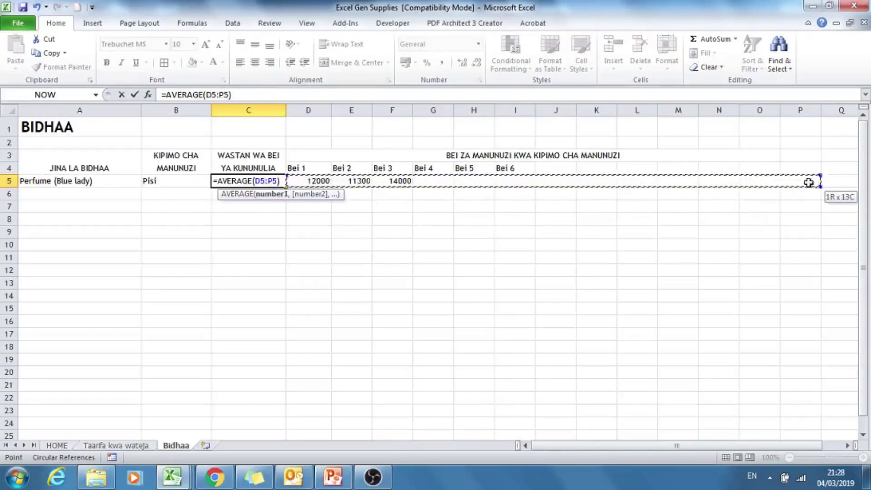
left_click_drag(791, 181, 779, 187)
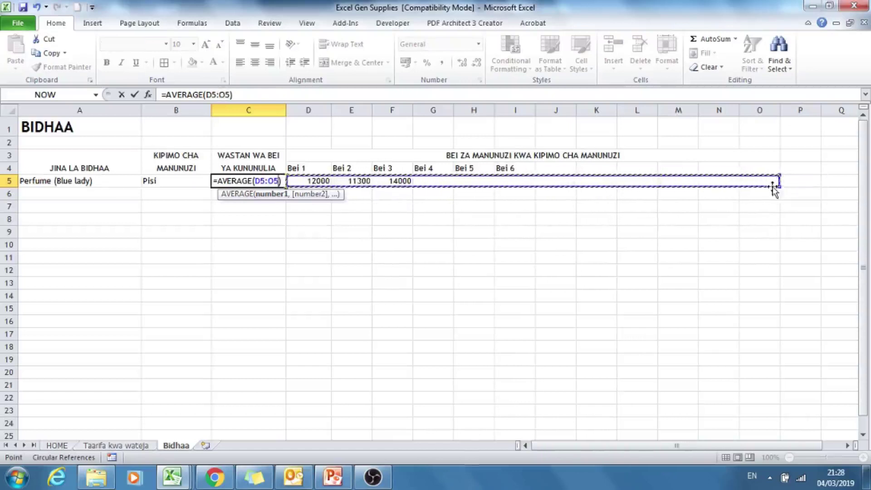
key("Return")
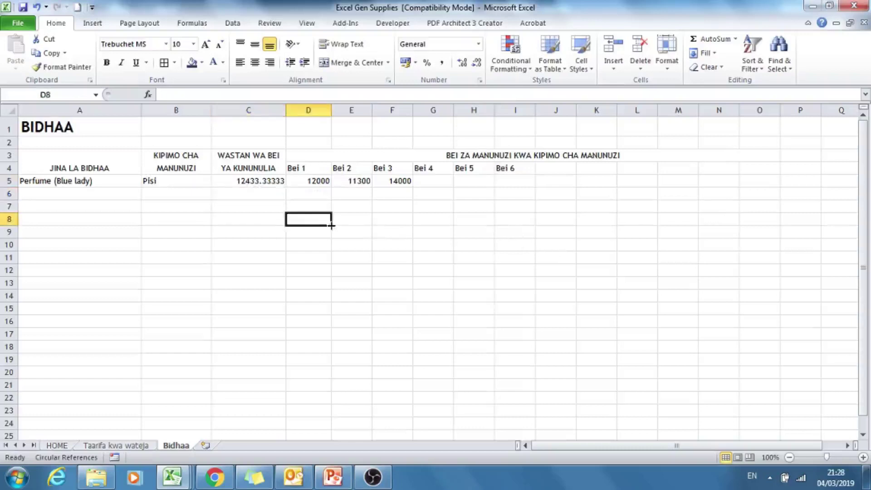
Step: Give C5 Comma Style with no decimals so it shows 12,433
left_click(265, 180)
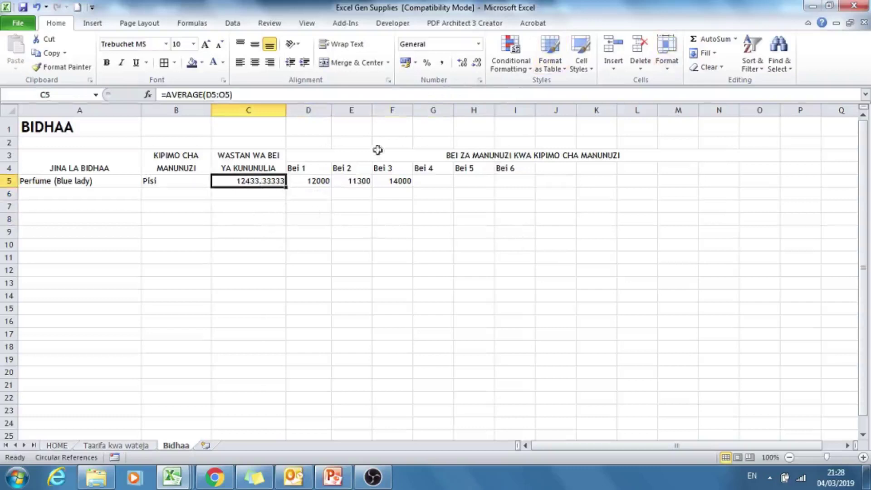
left_click(443, 67)
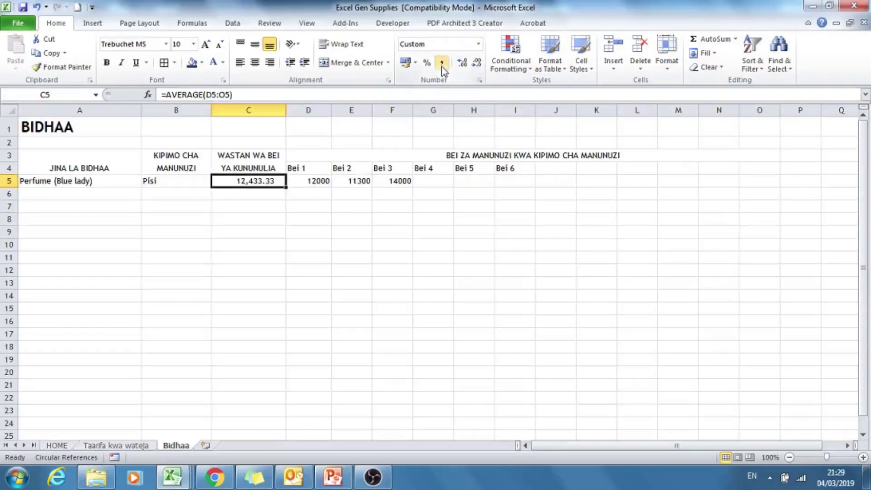
left_click(477, 65)
left_click(477, 65)
left_click(261, 221)
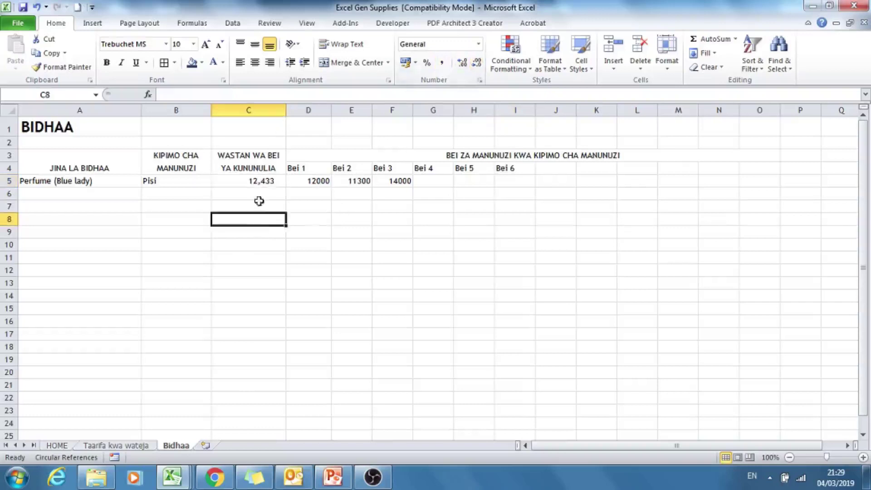
left_click(253, 183)
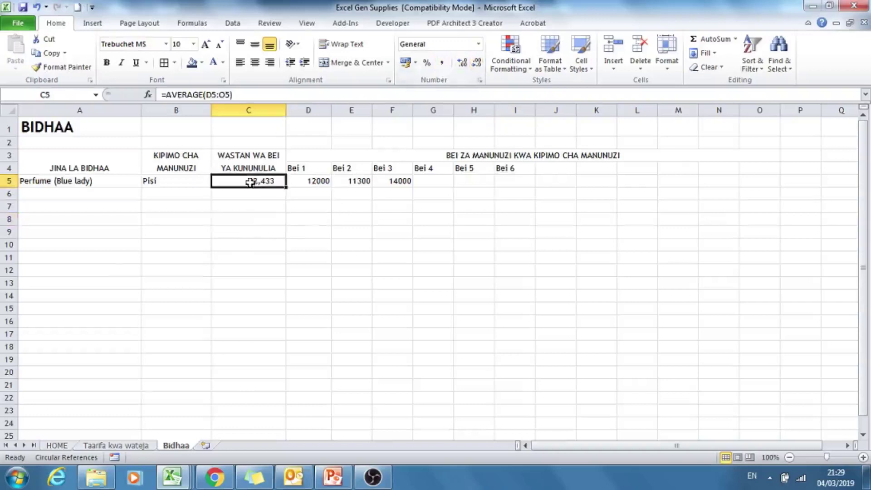
left_click(284, 258)
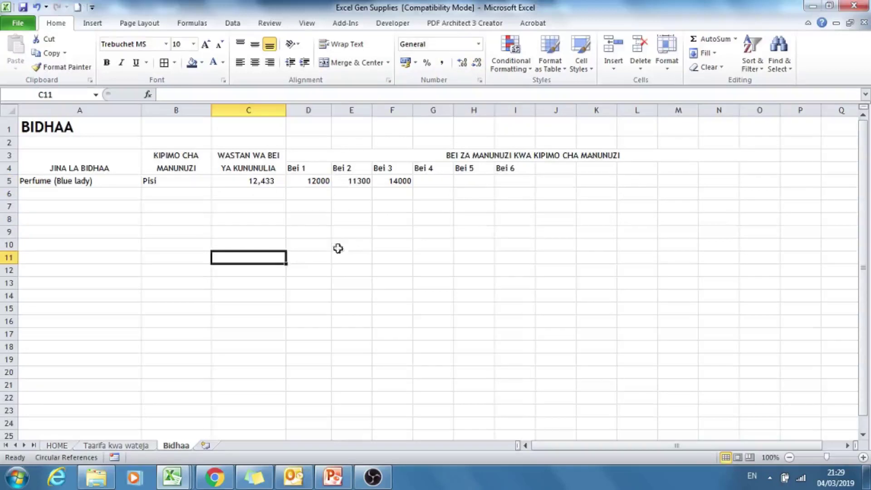
left_click(85, 191)
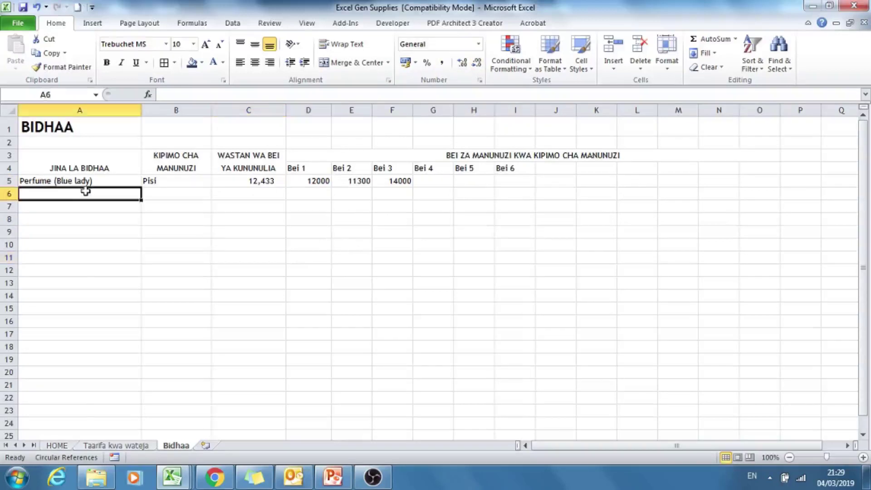
Step: Enter the product Les wigi in A6 with unit box in B6
type("Mi")
key("BackSpace")
key("BackSpace")
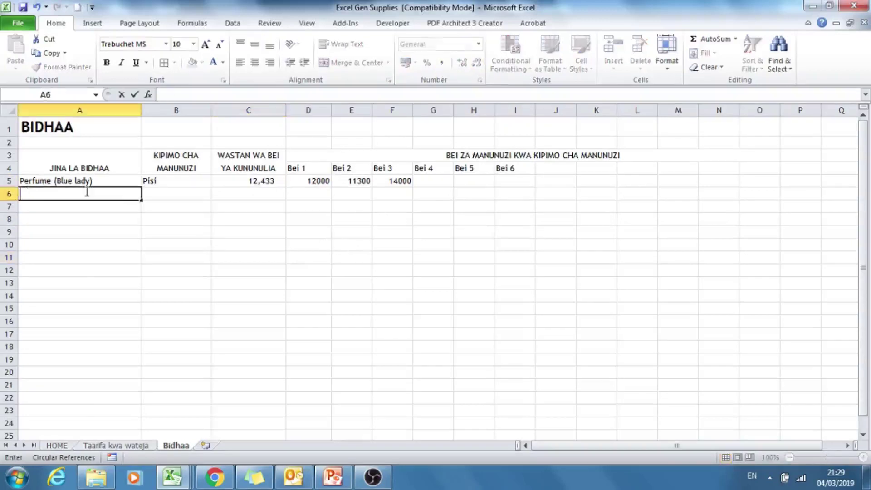
type("Les")
type(" wig")
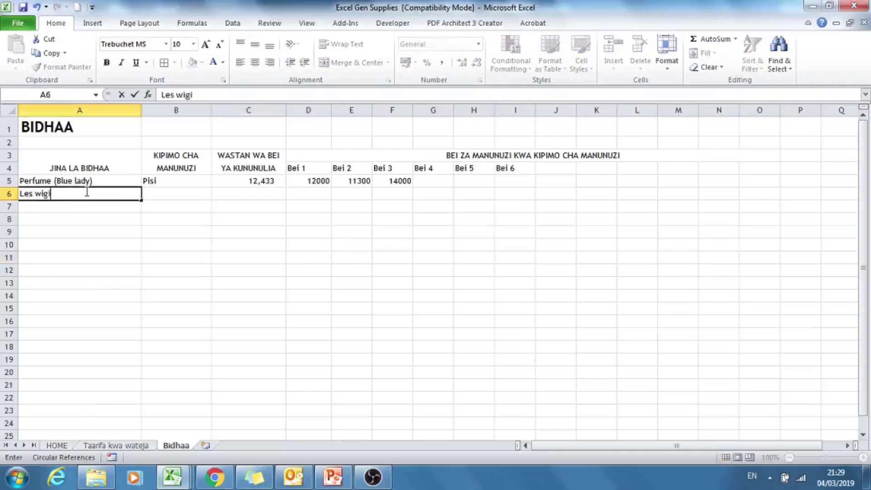
type("i")
key("Tab")
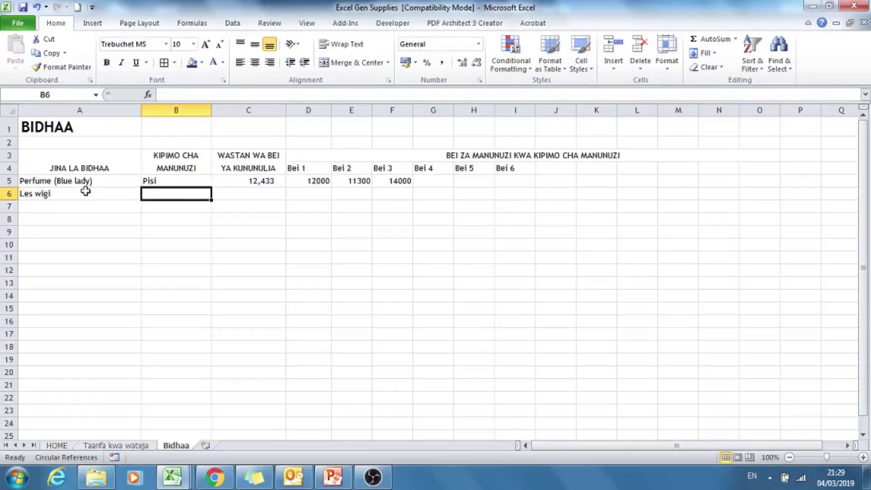
type("bo")
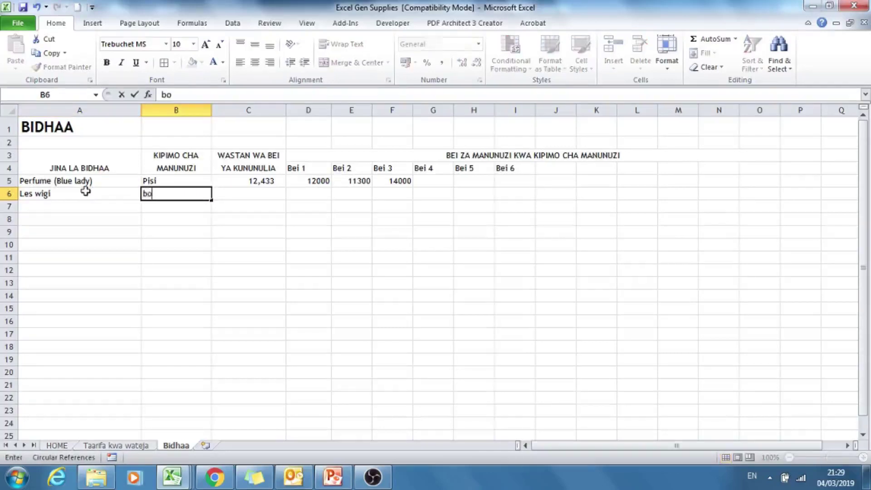
type("xe")
key("BackSpace")
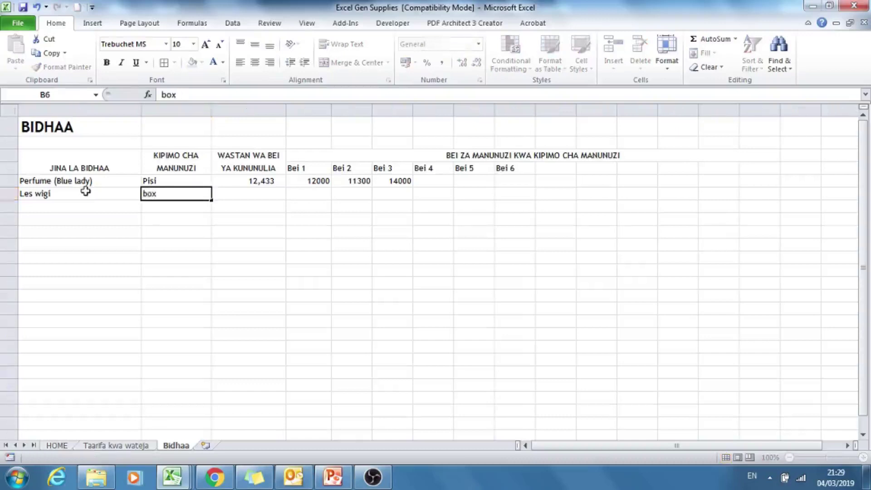
key("Tab")
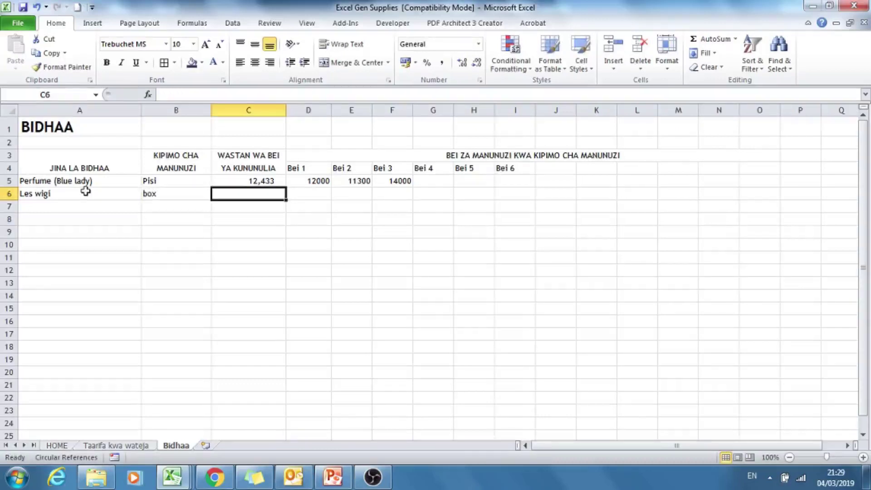
type("15")
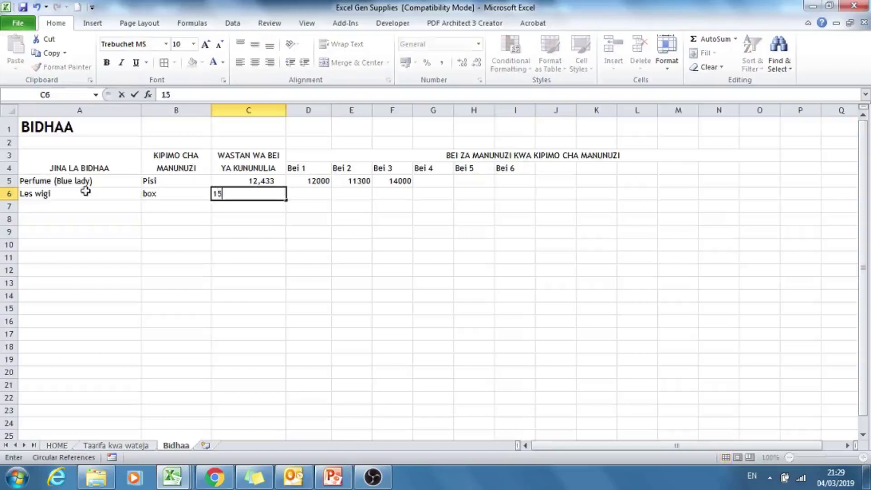
type("0,00")
key("BackSpace")
key("BackSpace")
key("BackSpace")
key("BackSpace")
key("BackSpace")
key("Escape")
key("Tab")
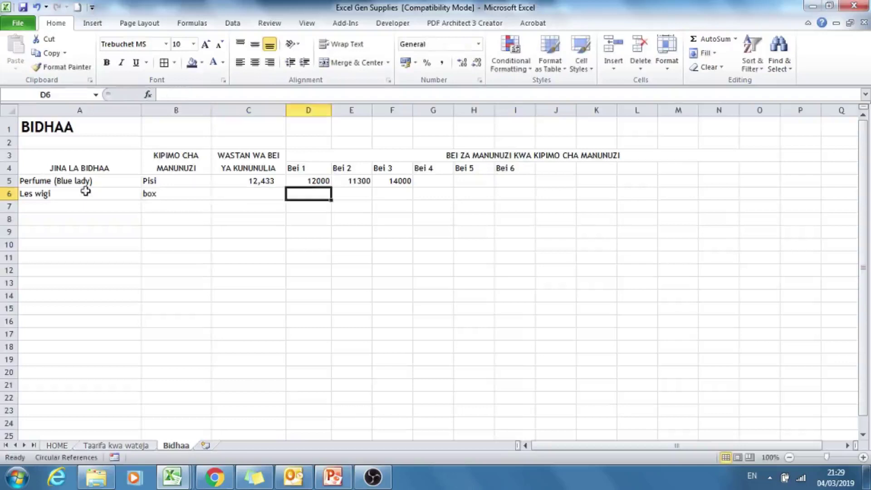
key("Left")
key("Right")
Step: Enter prices 150000, 165000, 154000 and 120000 in D6:G6
type("1")
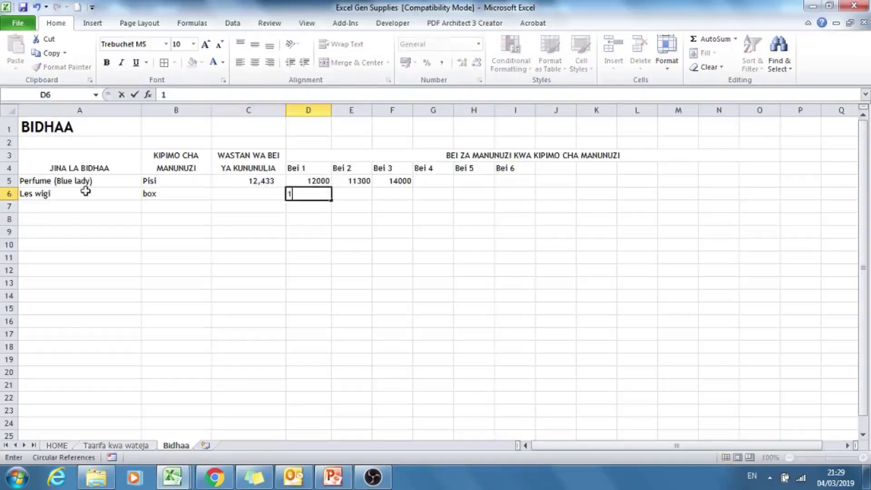
type("50000")
key("Tab")
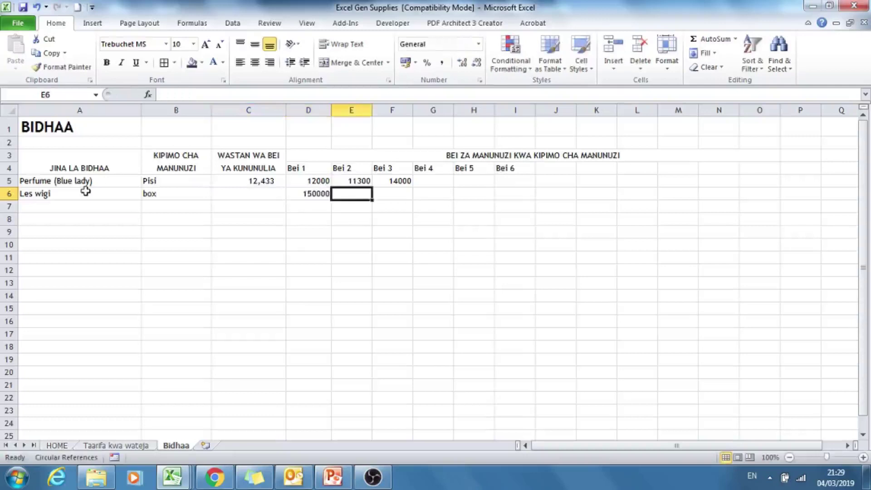
type("1")
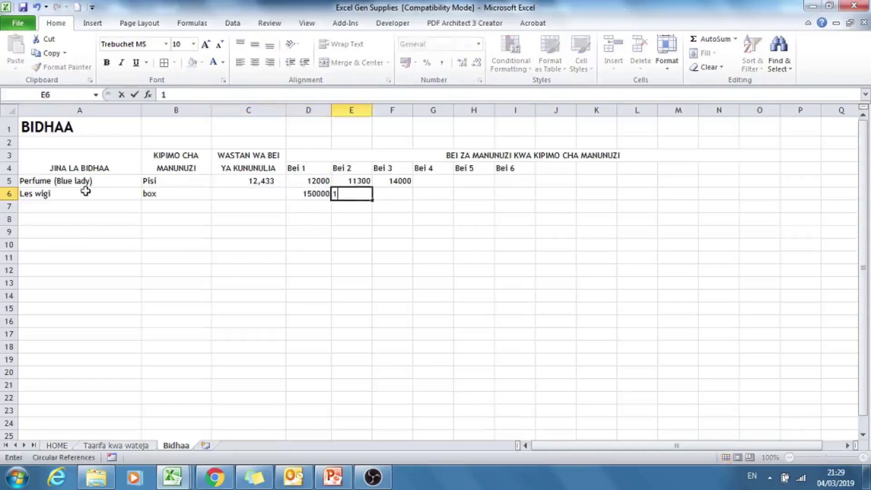
type("65000")
key("Tab")
type("154")
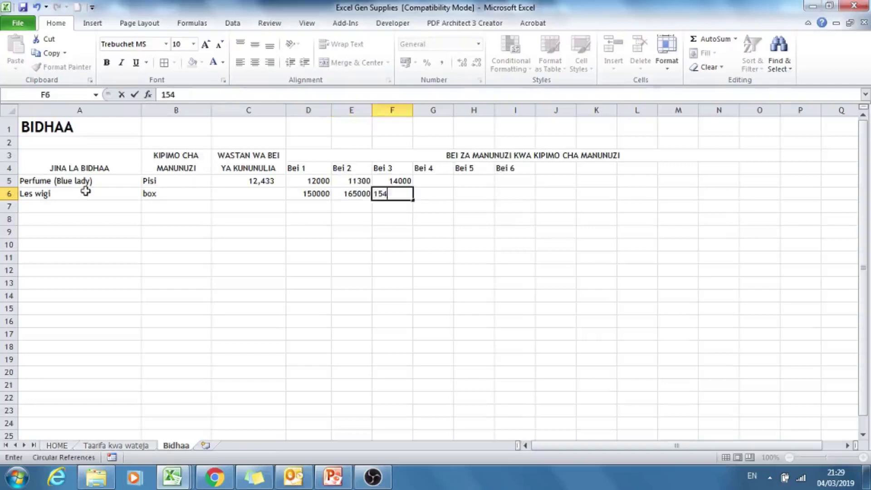
type("000")
key("Tab")
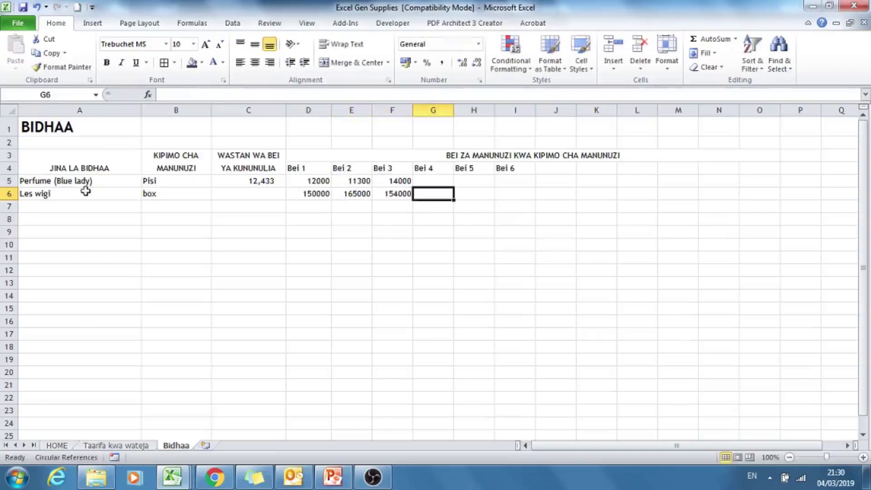
type("120000")
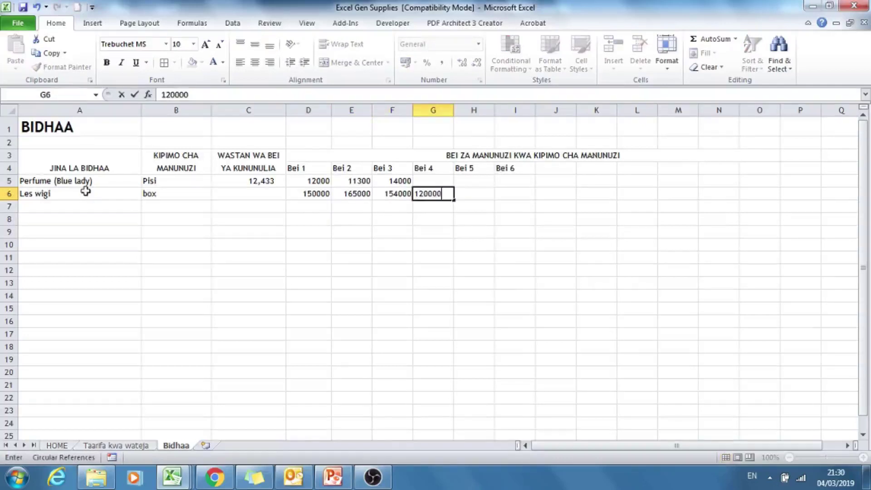
key("Tab")
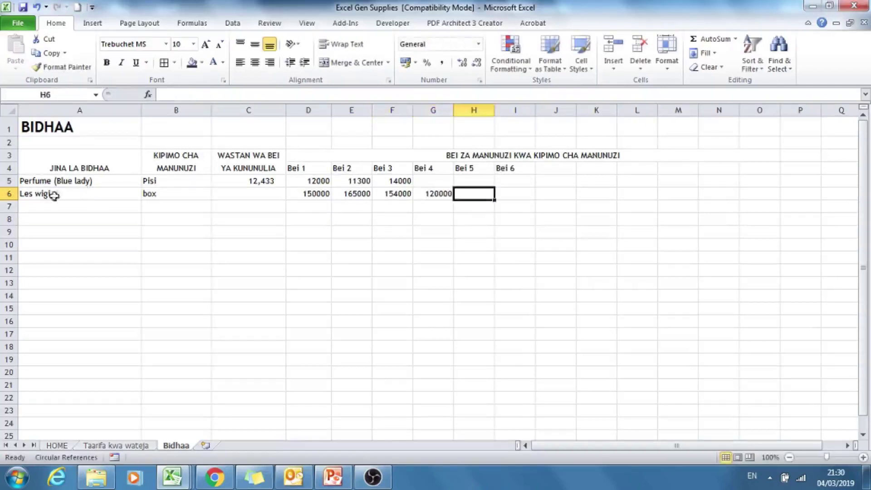
left_click(227, 181)
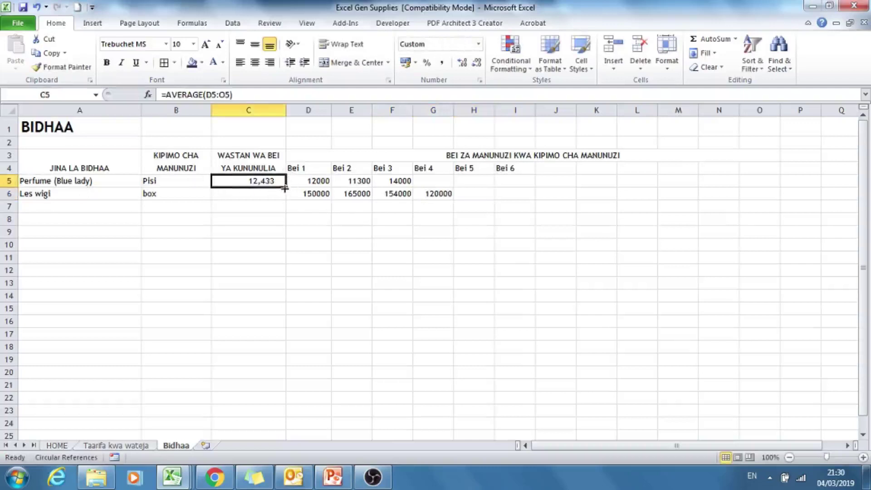
Step: Fill C5's average formula down to C6, giving =AVERAGE(D6:O6) showing 147,250
left_click_drag(285, 187, 281, 193)
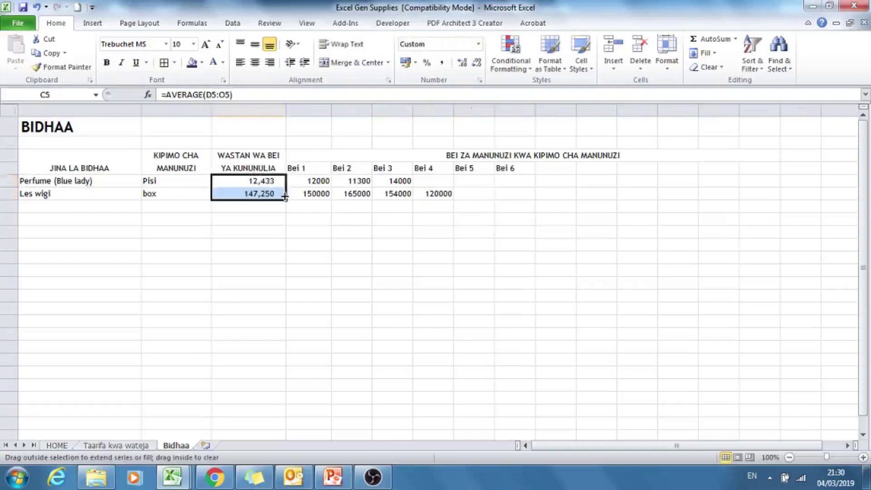
double_click(281, 194)
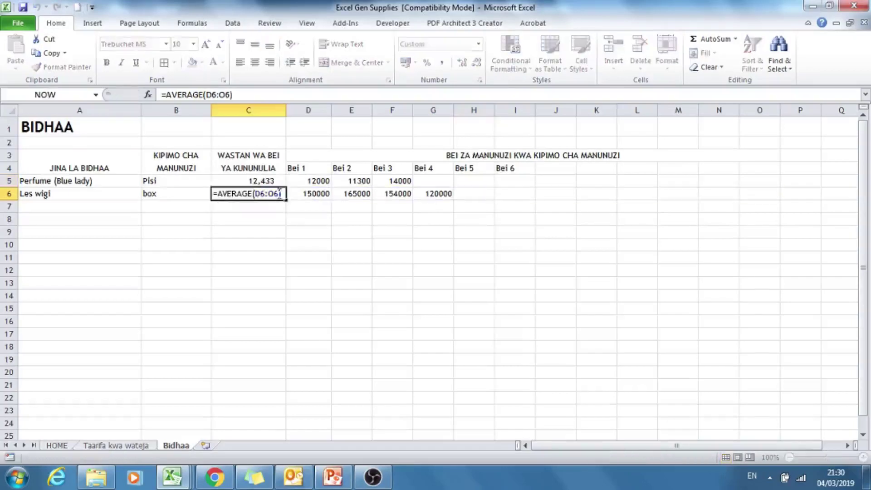
key("Return")
left_click(292, 220)
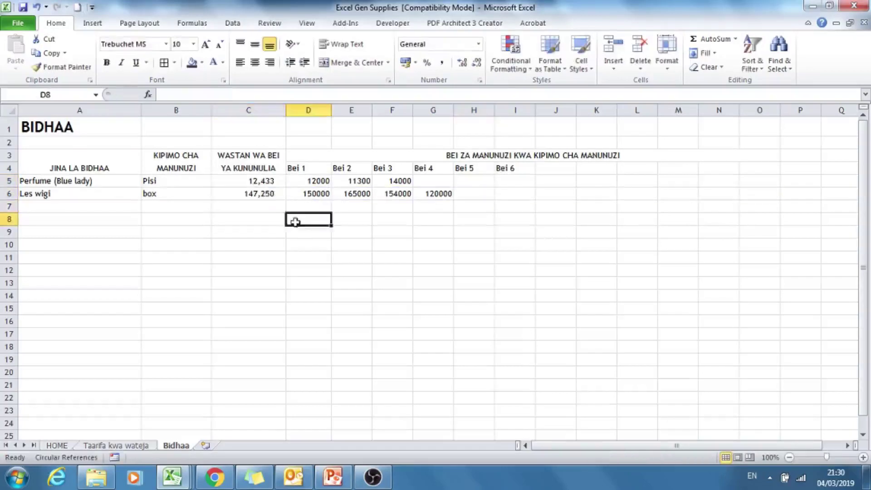
left_click(262, 195)
left_click(257, 181)
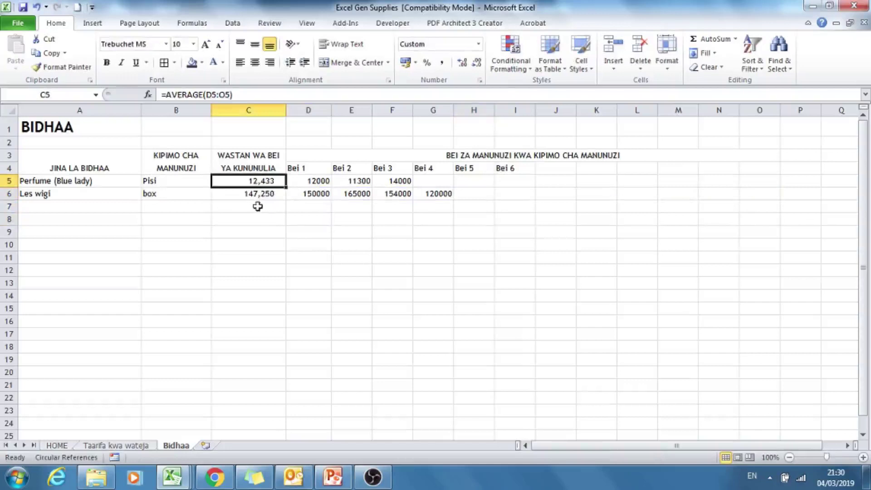
left_click(253, 196)
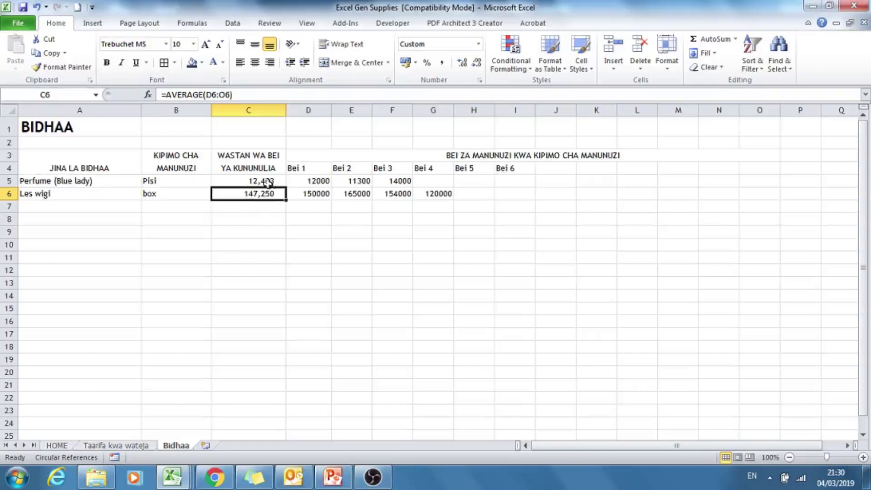
left_click_drag(263, 181, 260, 194)
left_click(259, 207)
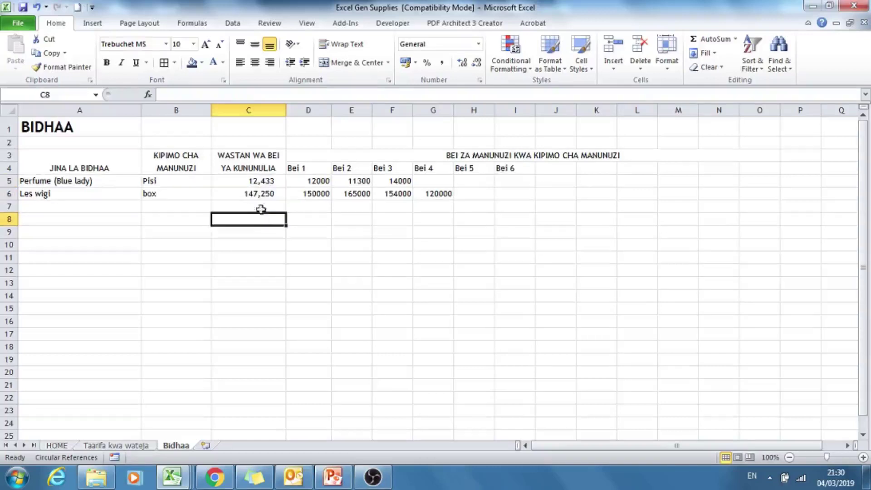
left_click(258, 194)
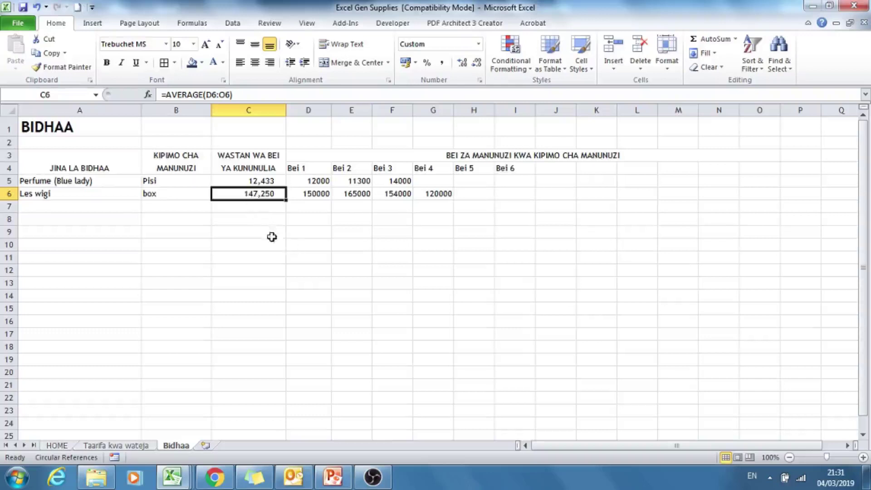
Step: Enter the trial markup =C6*110% in D10 and widen column D to fit
left_click(314, 247)
type("=")
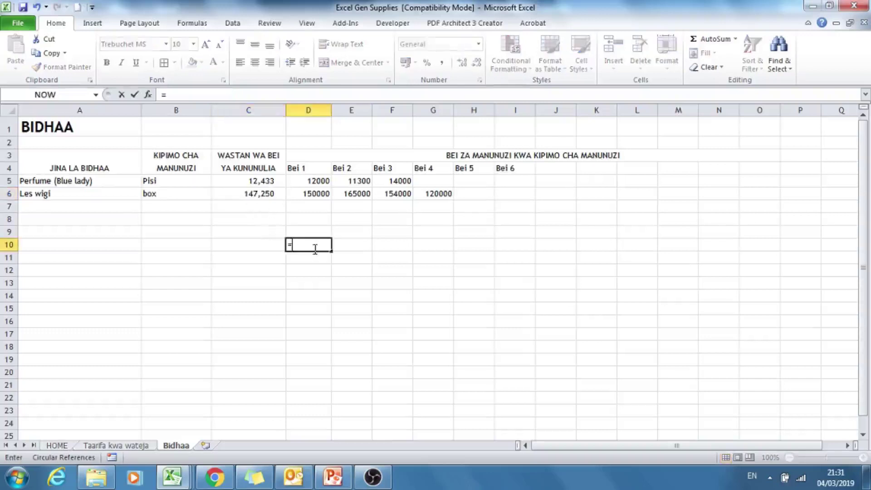
left_click(261, 194)
type("11")
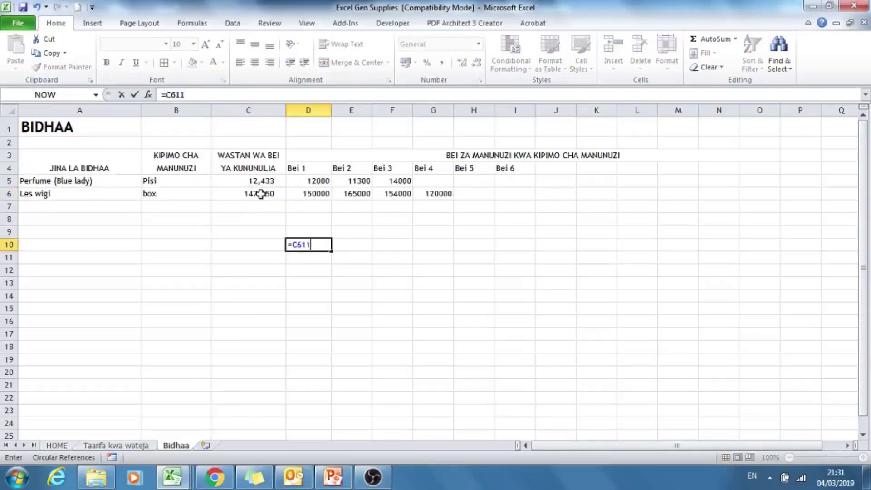
key("BackSpace")
key("BackSpace")
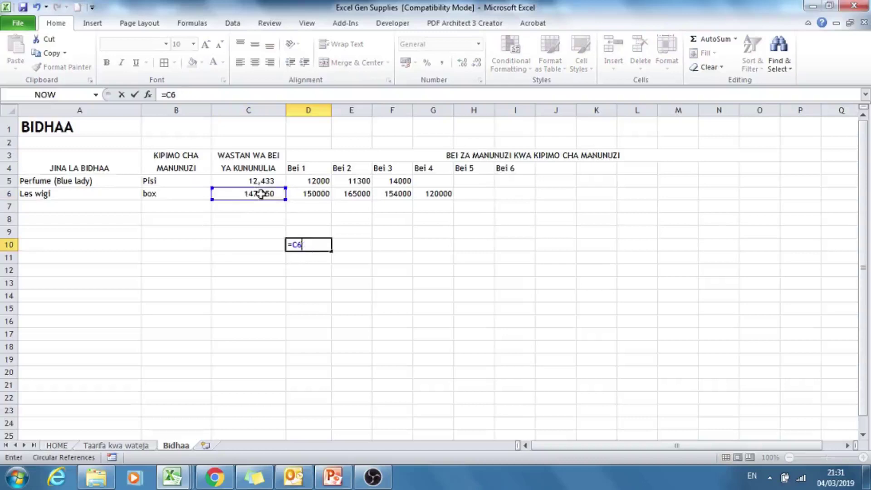
key("BackSpace")
key("BackSpace")
key("BackSpace")
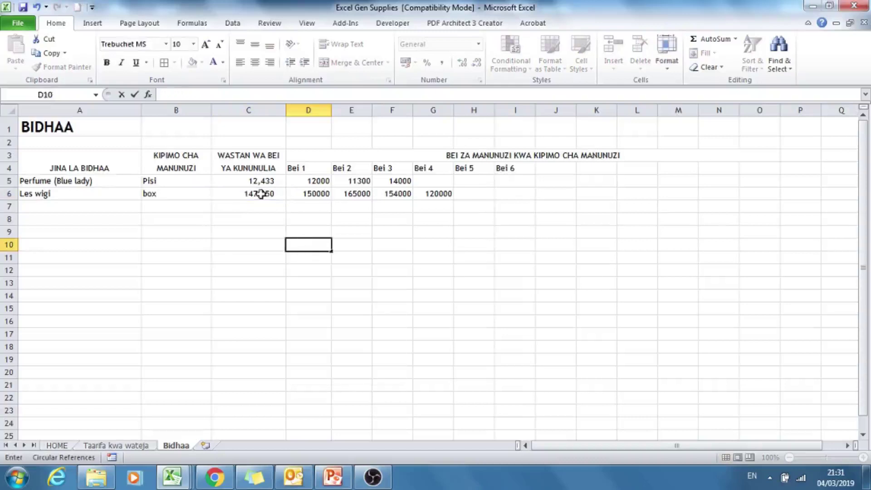
type("=")
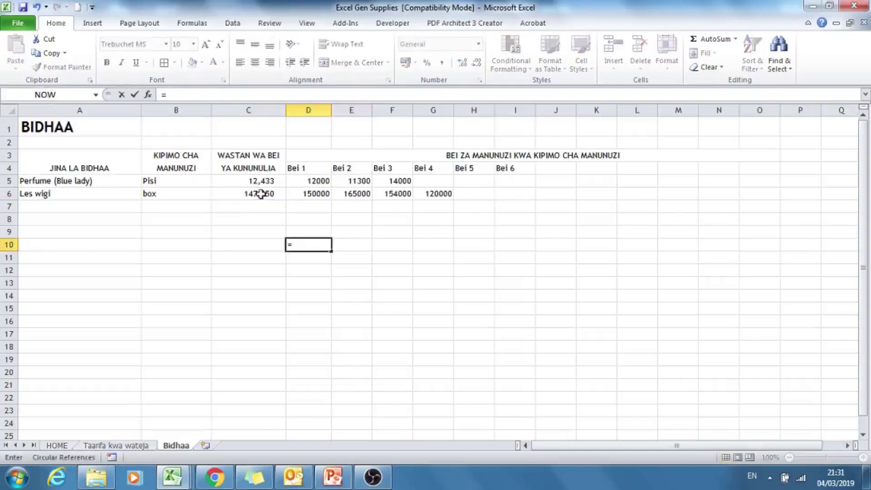
left_click(261, 194)
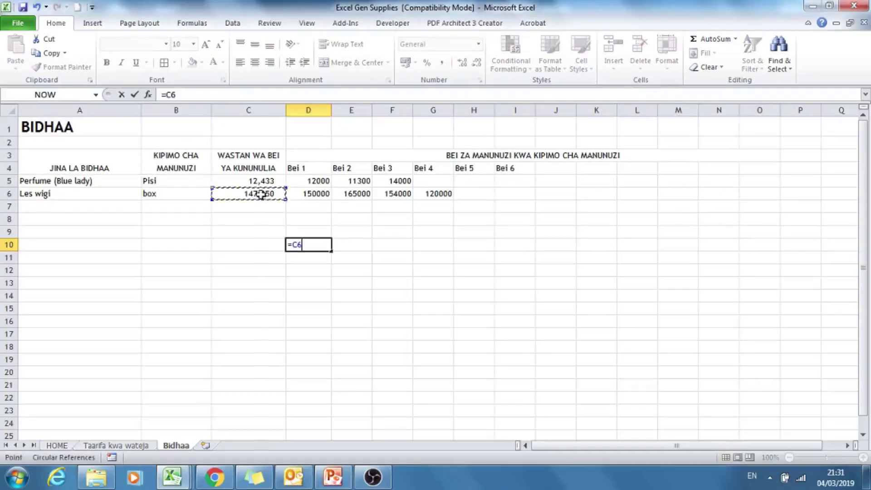
type("*")
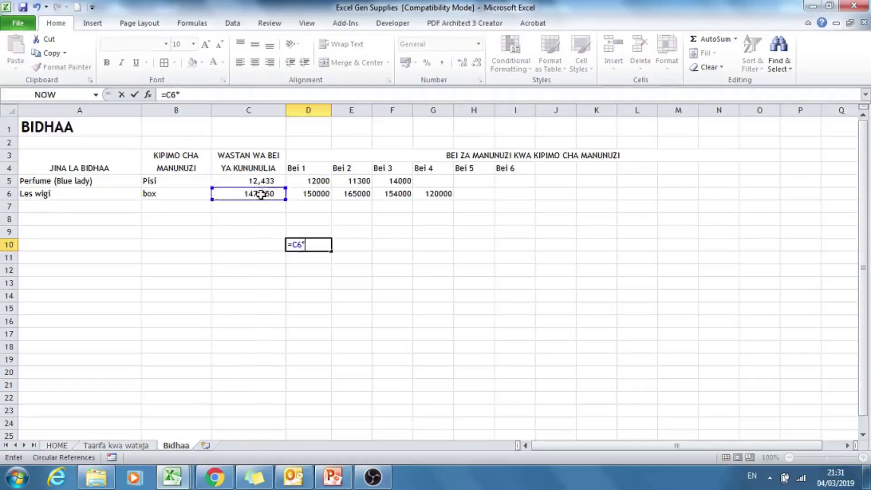
type("11")
type("0")
type("%")
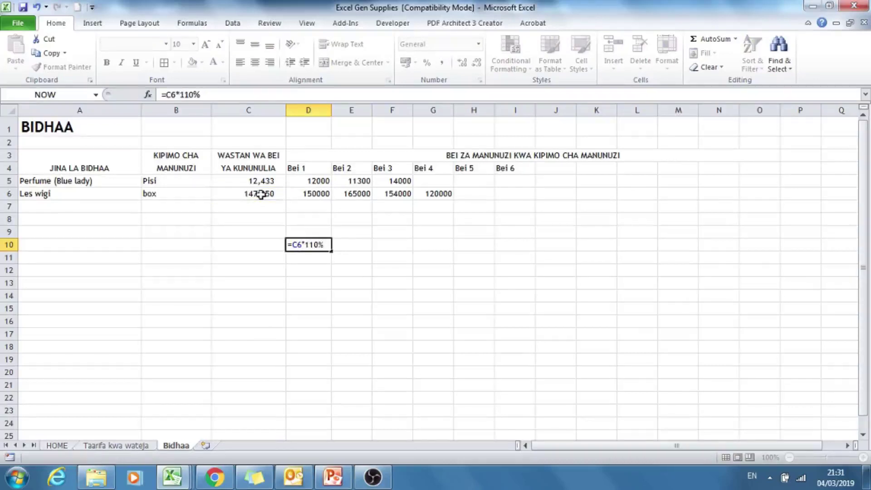
key("Return")
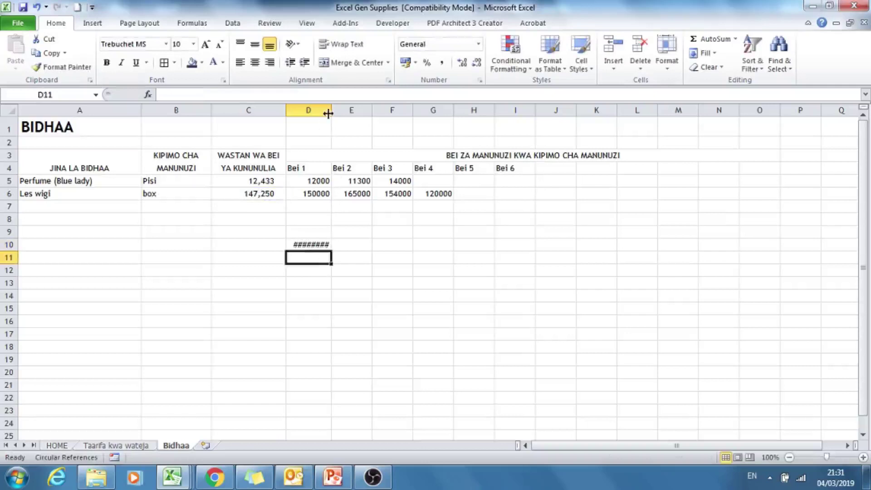
left_click_drag(331, 110, 337, 111)
left_click(317, 244)
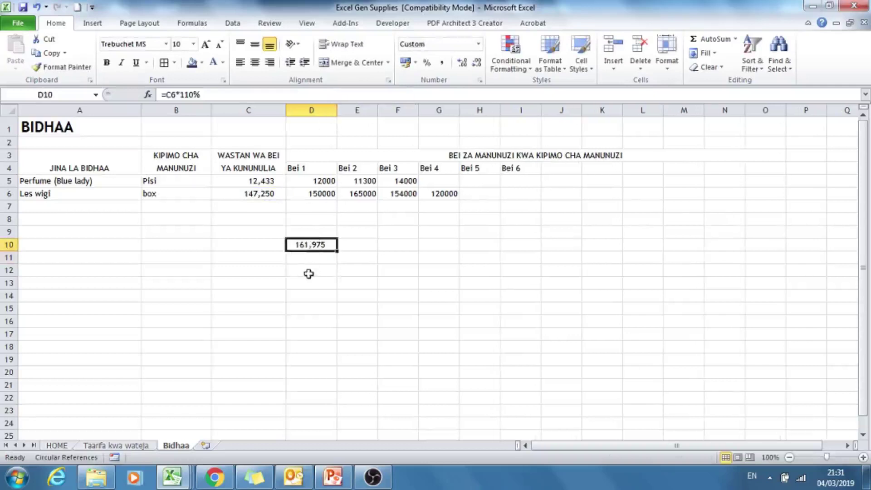
left_click(255, 193)
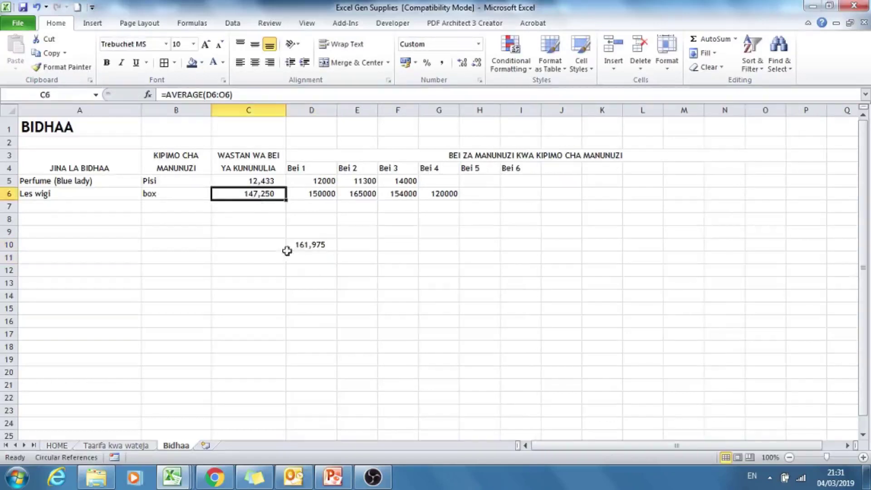
Step: Add the margin formula =D10-C6 in E10, then delete both trial figures
left_click(302, 245)
left_click(355, 245)
type("=")
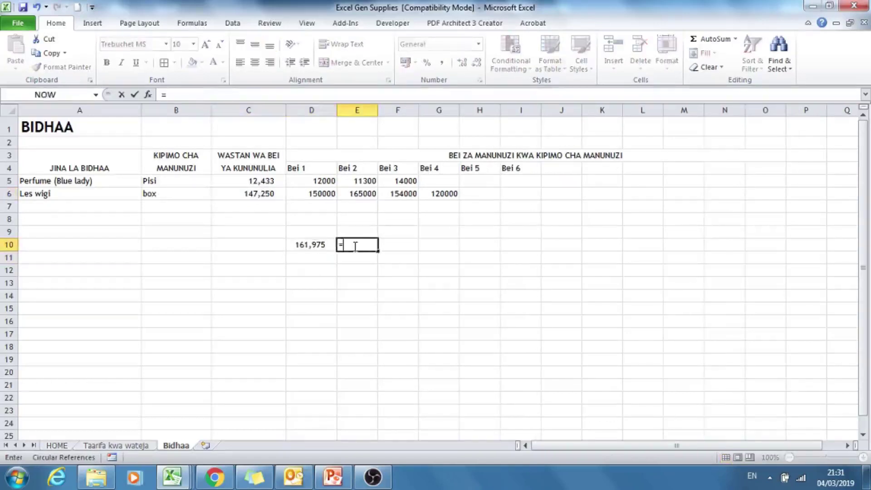
left_click(319, 245)
type("-")
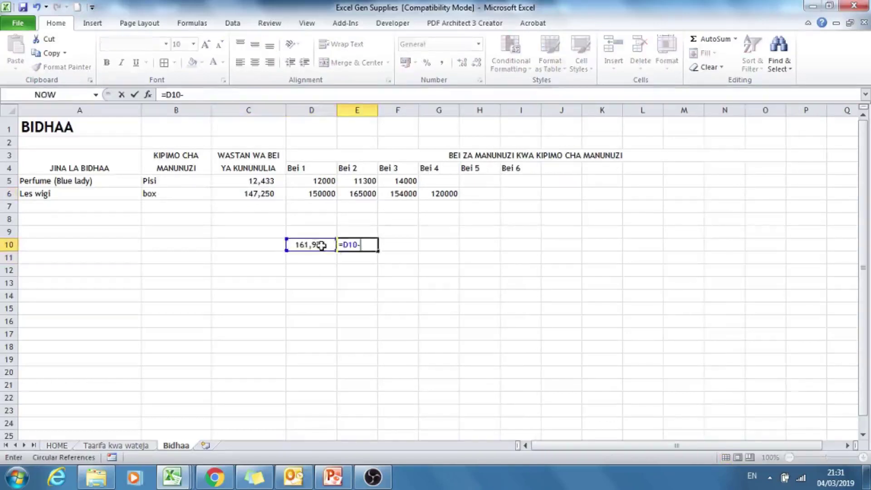
left_click(260, 193)
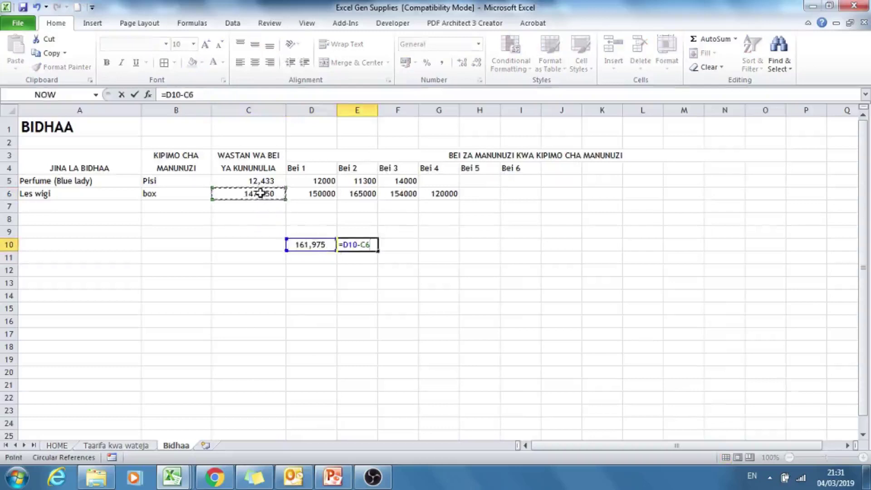
key("Return")
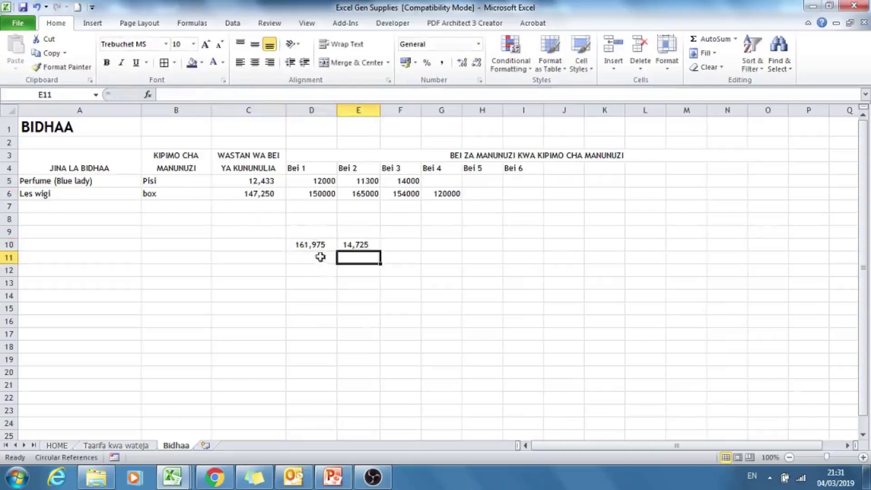
left_click_drag(316, 246, 351, 246)
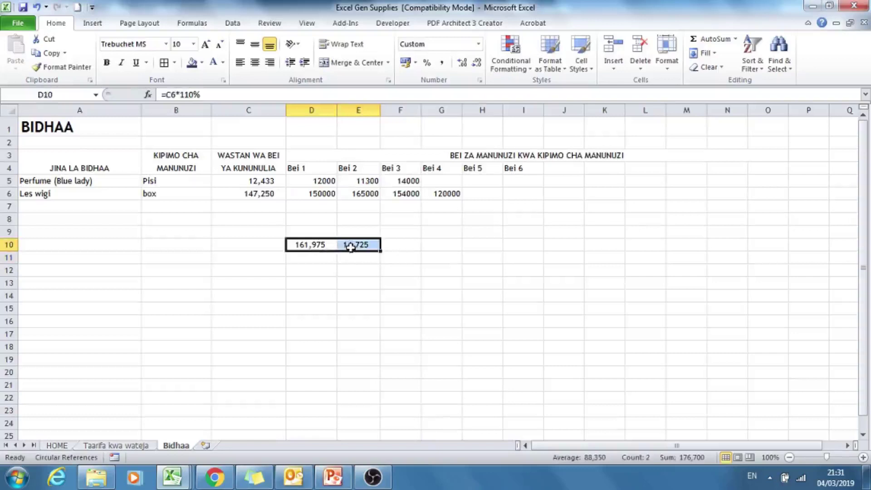
key("Delete")
left_click(352, 270)
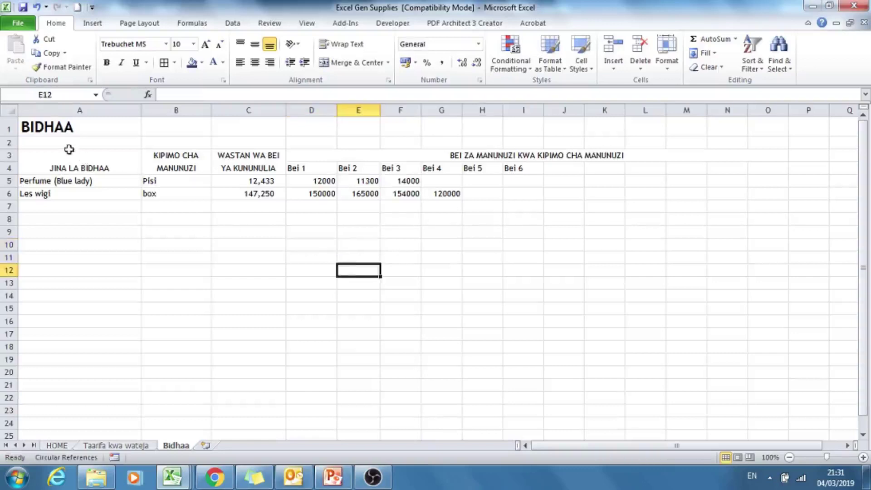
Step: Format A3:O4 with a purple fill and bold white text
left_click_drag(56, 157, 590, 159)
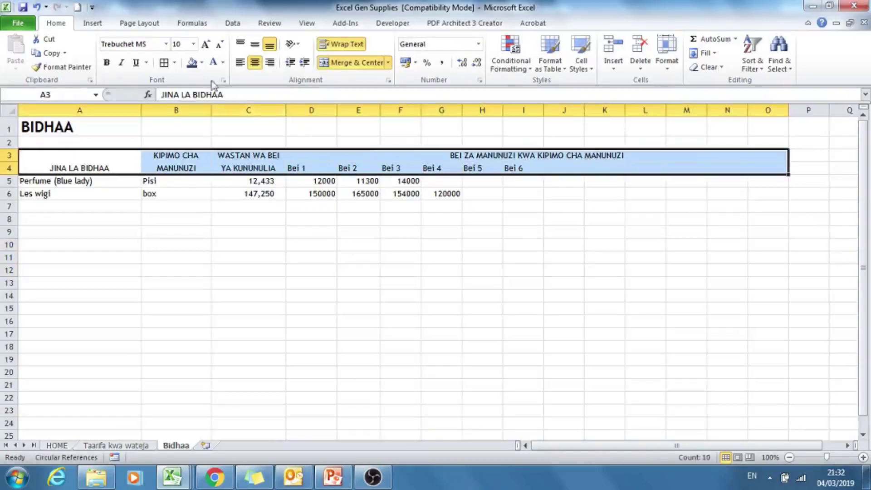
left_click(201, 64)
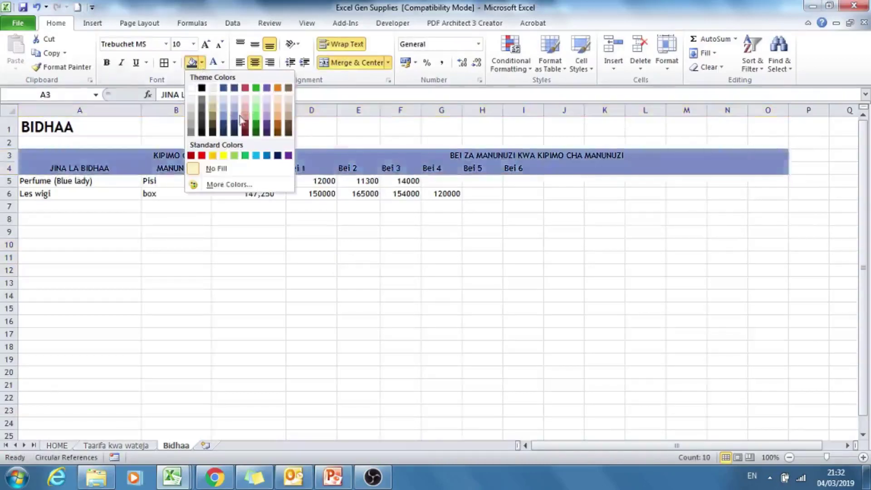
left_click(267, 125)
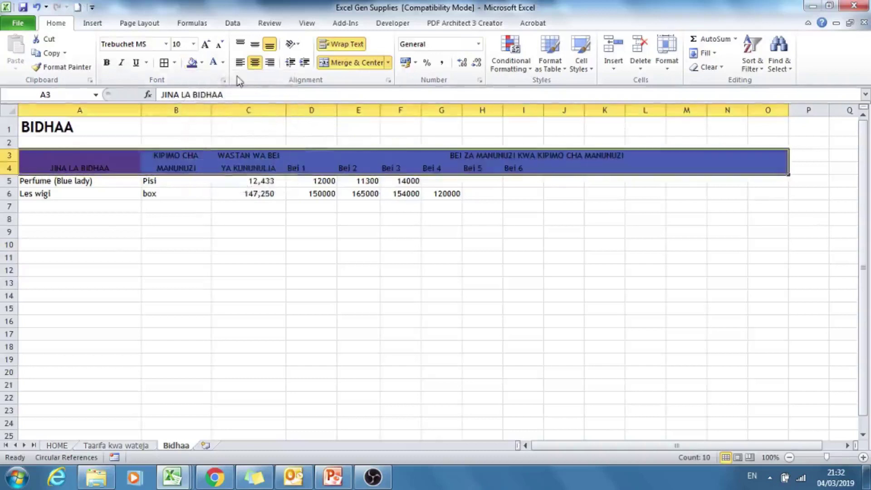
left_click(107, 62)
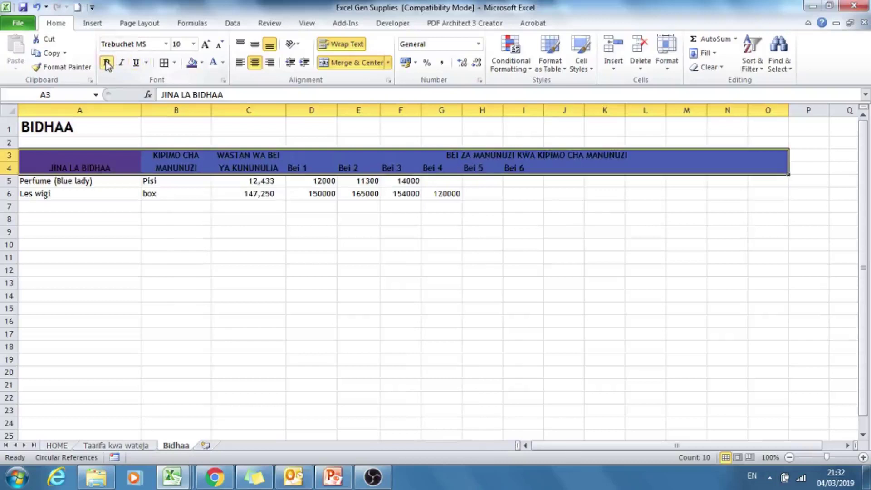
left_click(213, 64)
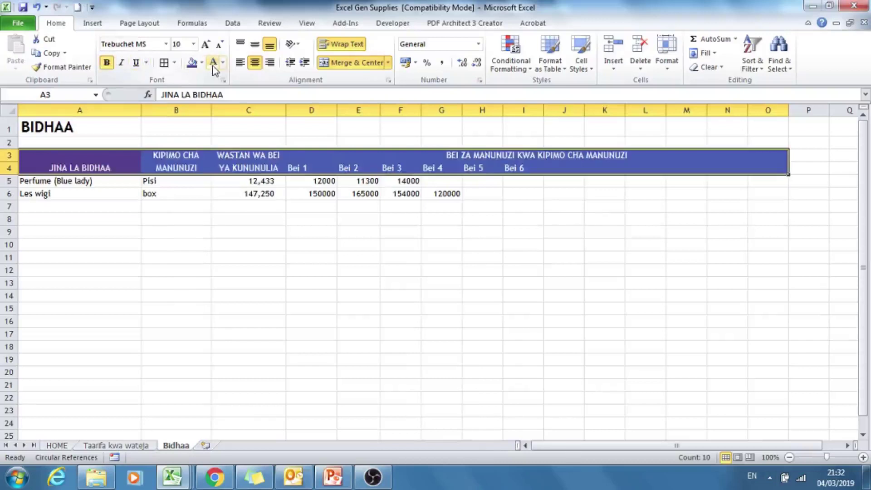
left_click(223, 62)
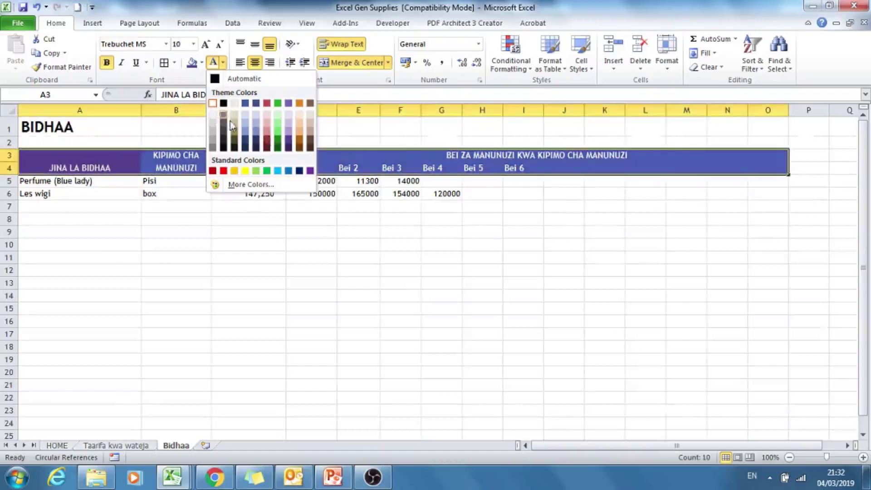
left_click(212, 103)
left_click(249, 283)
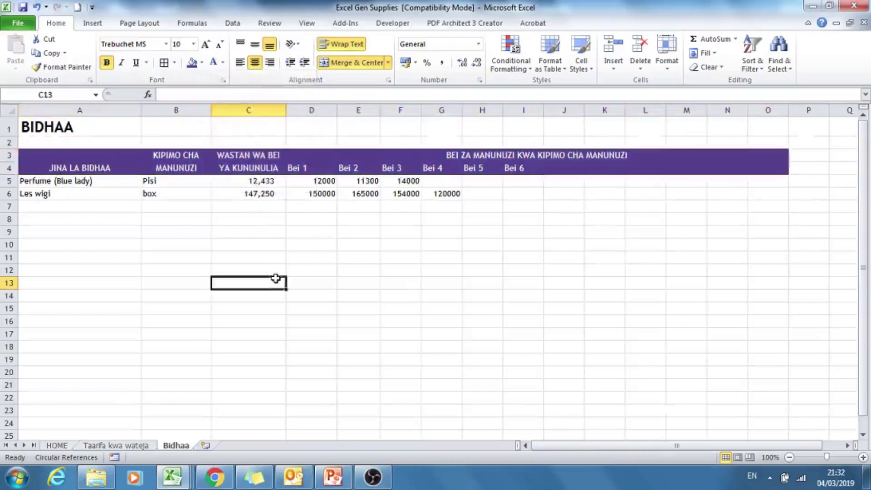
mouse_move(54, 157)
left_mouse_down()
mouse_move(499, 376)
mouse_move(501, 400)
left_mouse_up()
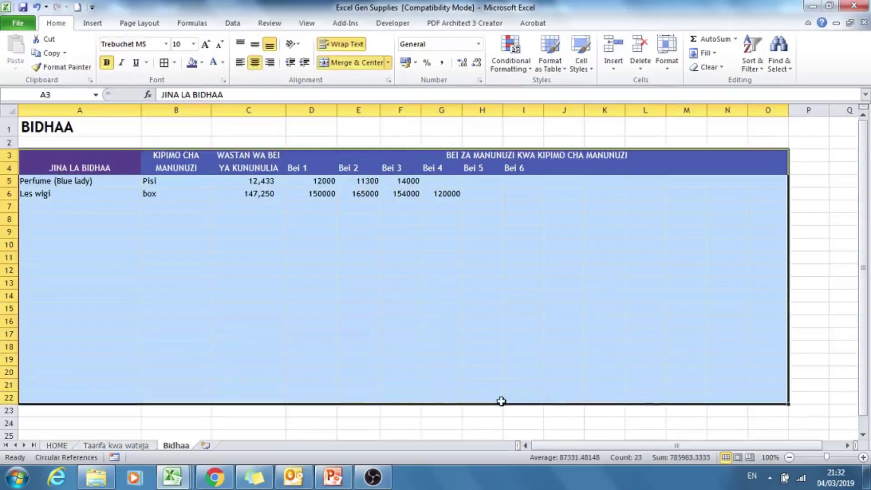
Step: Apply All Borders to A3:O22 and look over the bordered grid
left_click(174, 62)
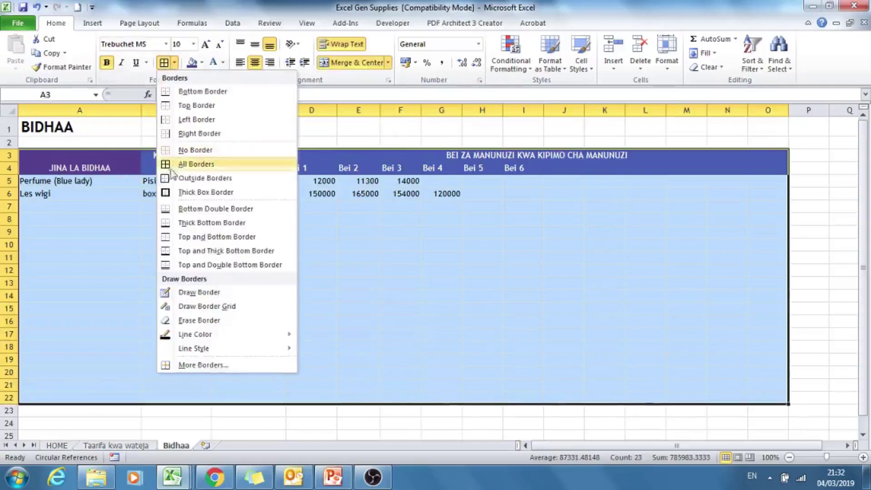
left_click(190, 164)
left_click(365, 257)
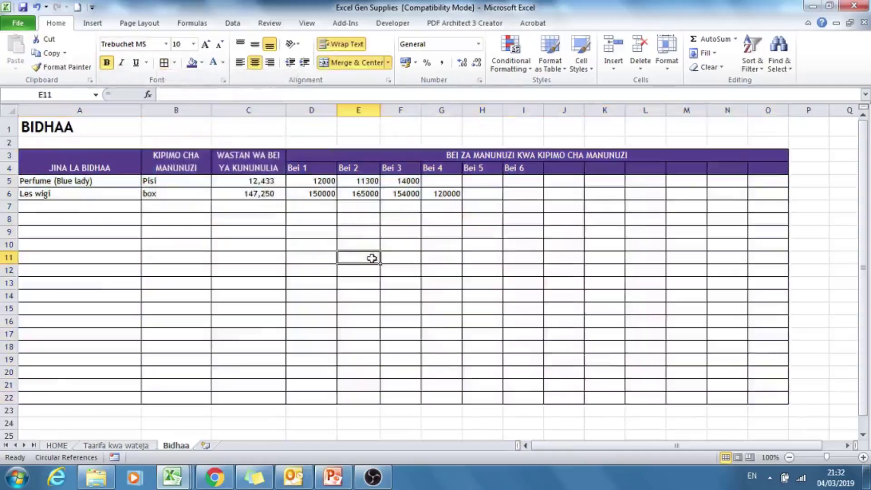
left_click(79, 207)
left_click(78, 219)
left_click(79, 257)
left_click(82, 270)
left_click(90, 296)
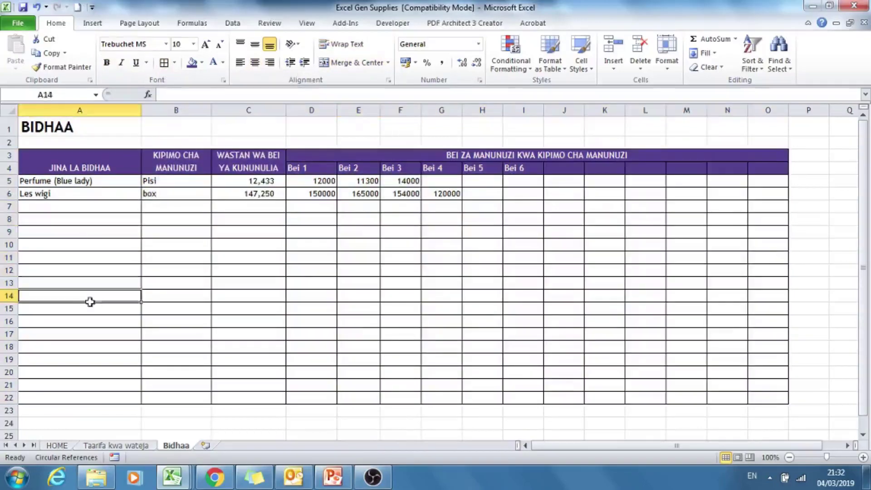
left_click(90, 325)
left_click(219, 424)
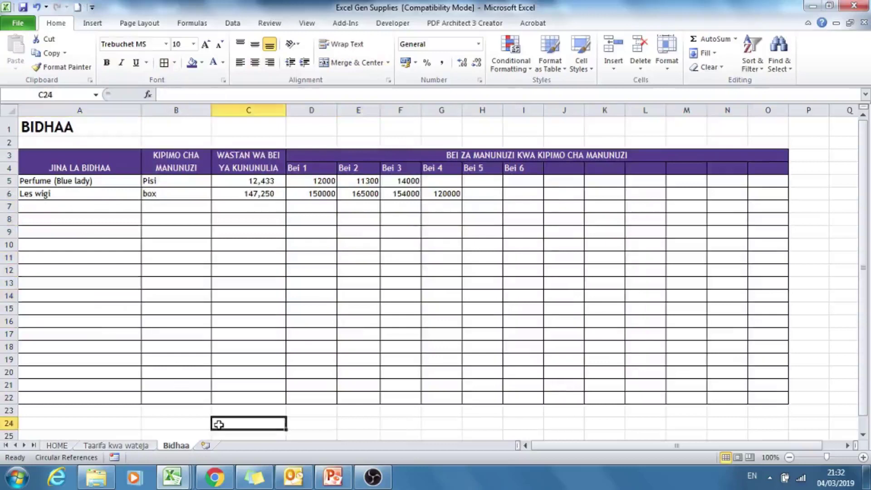
left_click(175, 422)
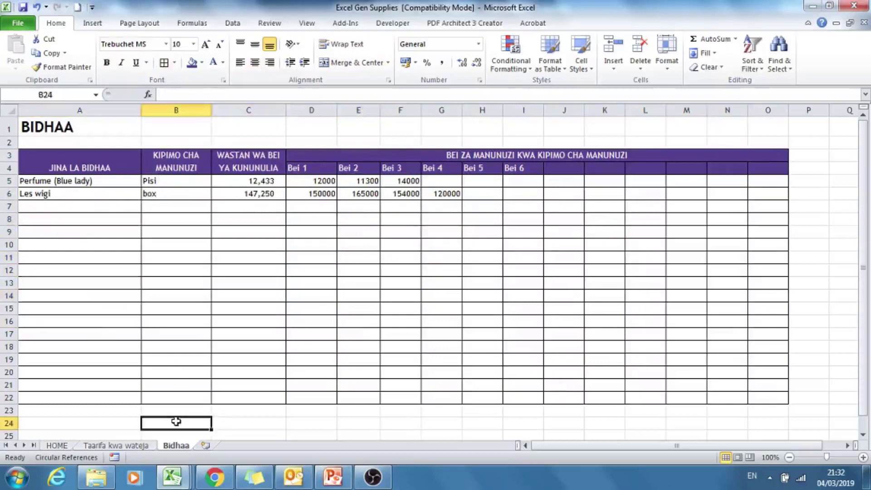
left_click(136, 422)
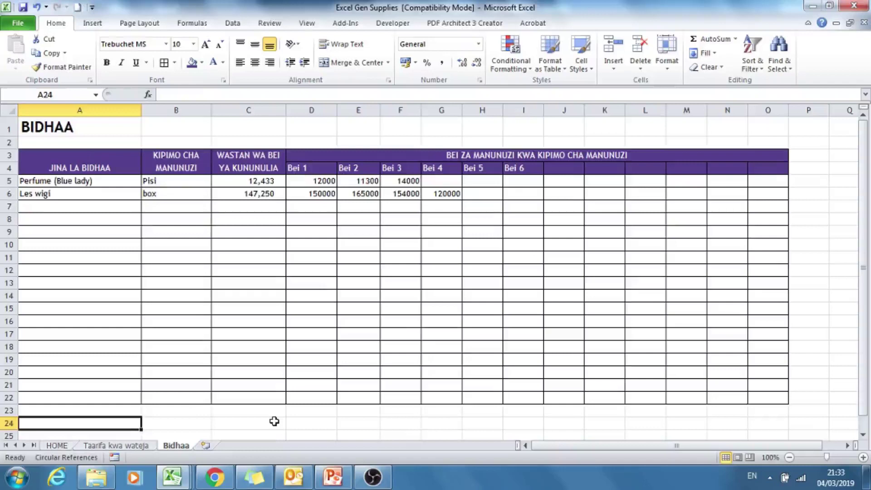
Step: Show the Excel Training deck's last slide, ASANTENI SANA KWA KUFUATILIA, as a slide show
left_click(332, 476)
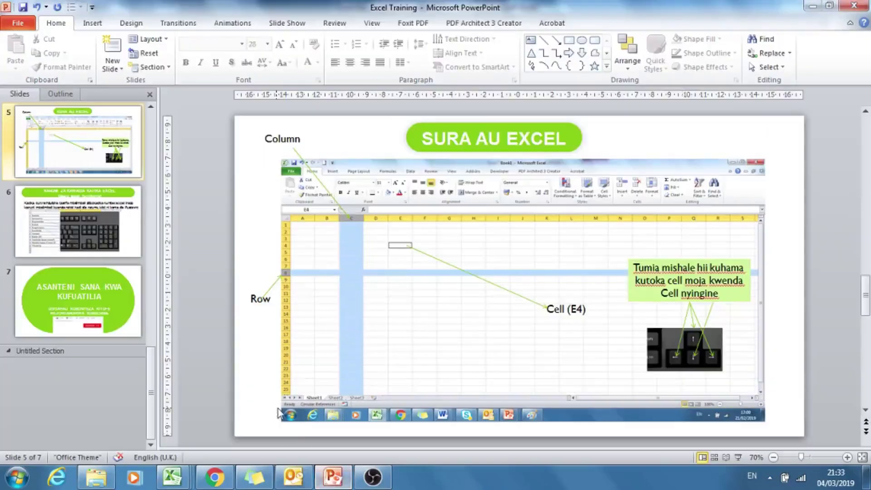
key("Page_Down")
key("Page_Down")
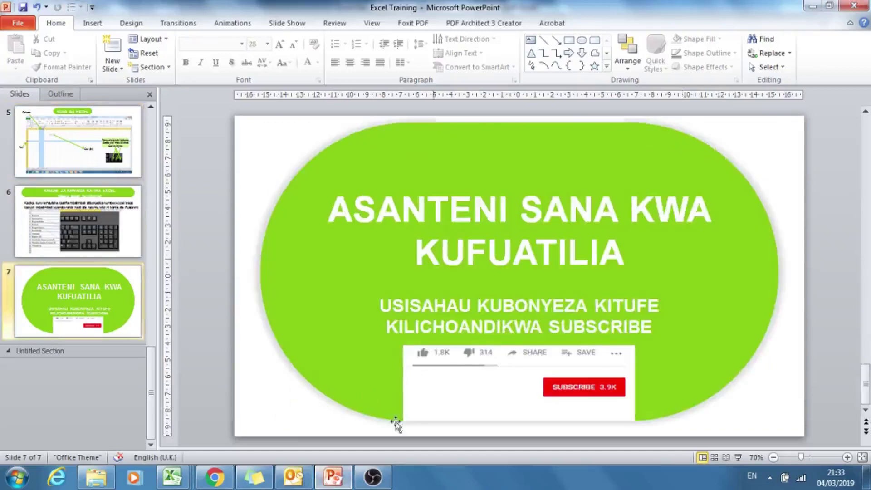
left_click(740, 457)
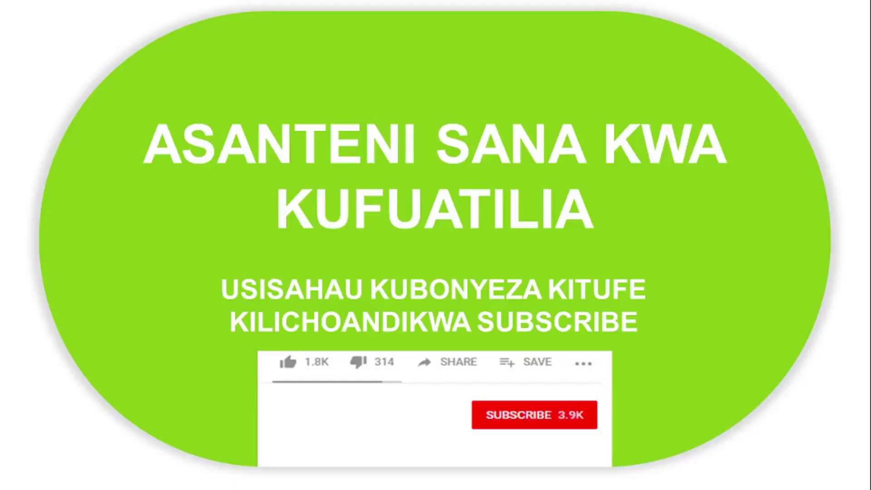